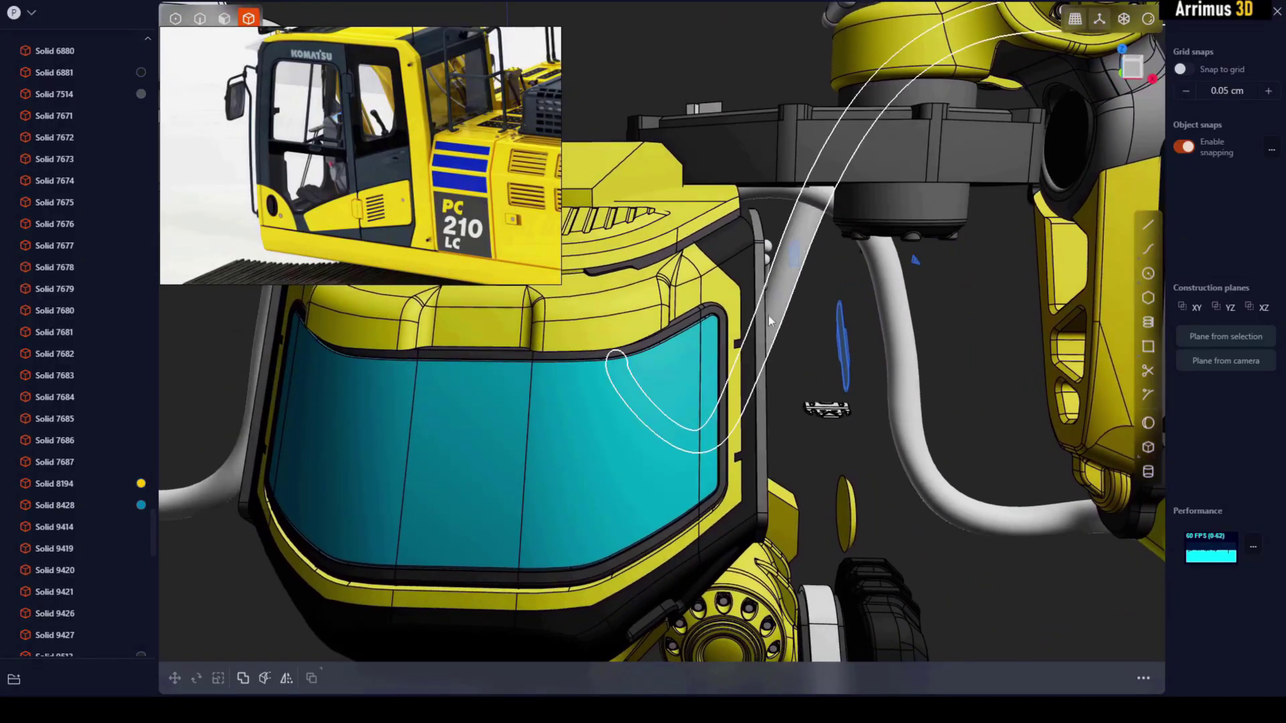
{"action": "left_click", "coordinate": [728, 420]}
{"action": "key", "text": "shift+h"}
{"action": "middle_click_drag", "start_coordinate": [765, 407], "coordinate": [657, 287]}
{"action": "left_click", "coordinate": [932, 425]}
{"action": "key", "text": "g"}
{"action": "scroll", "coordinate": [737, 315], "scroll_direction": "up", "scroll_amount": 3}
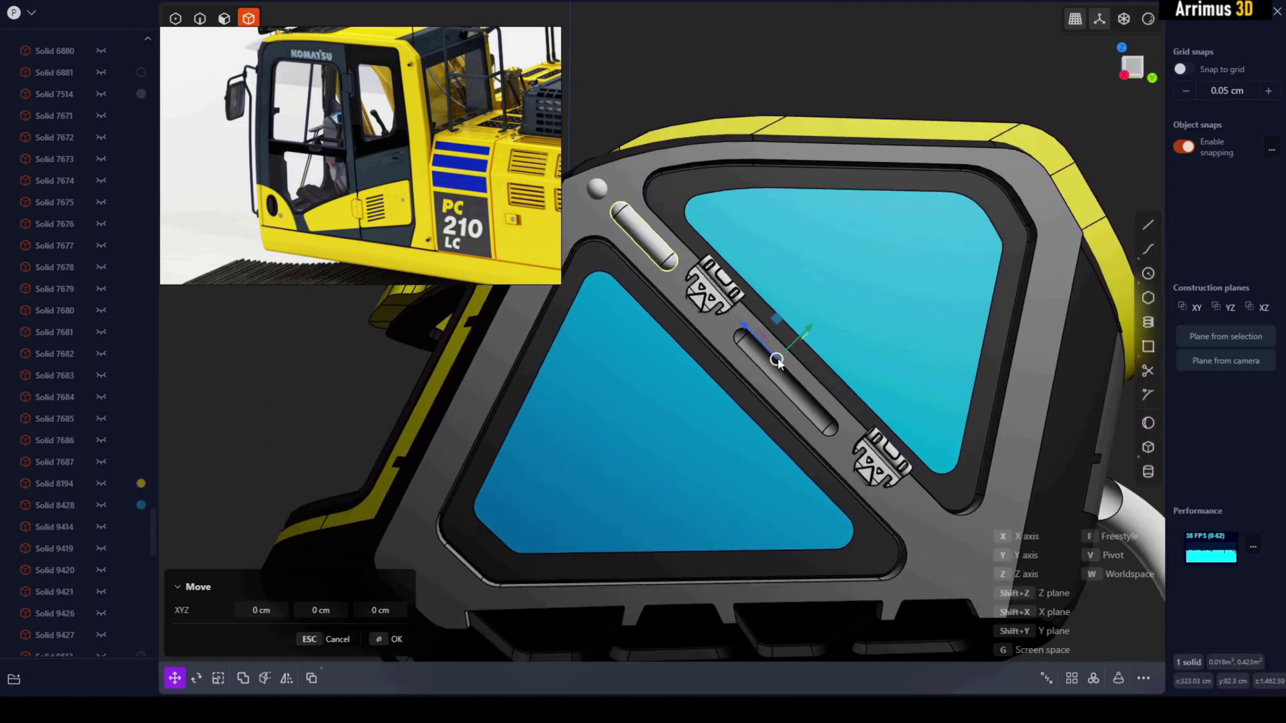
{"action": "key", "text": "Escape"}
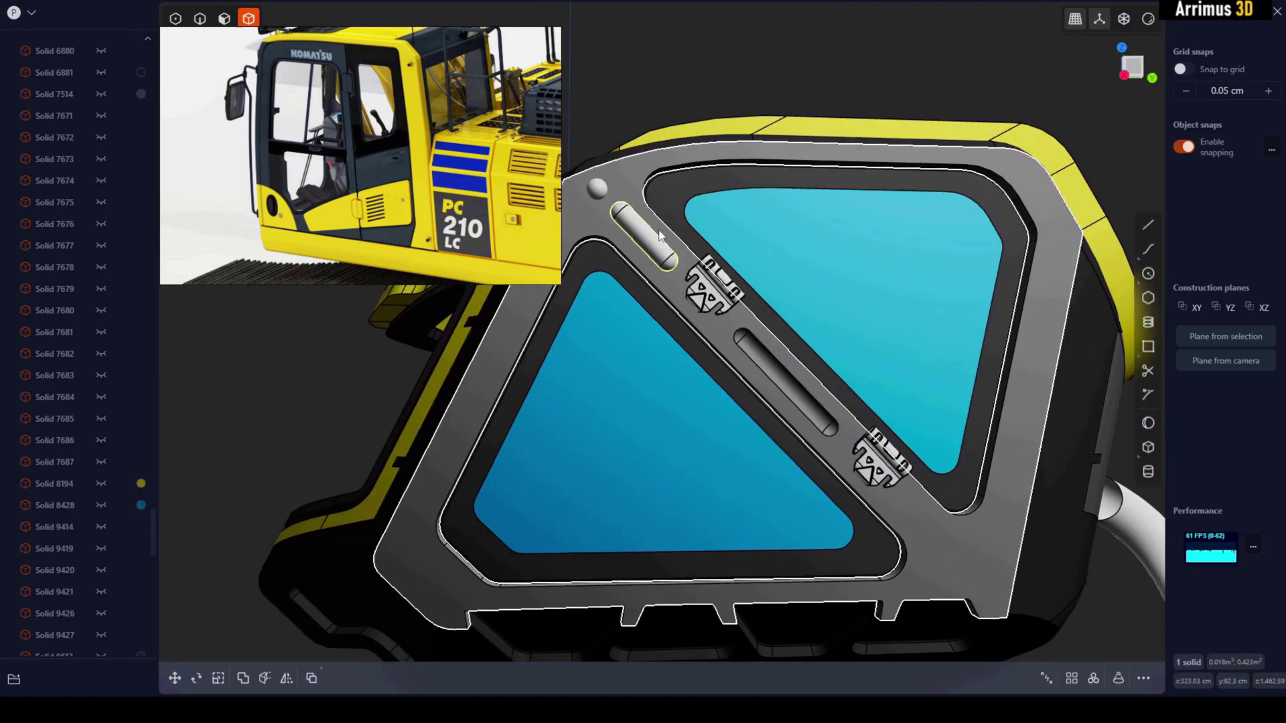
{"action": "left_click", "coordinate": [718, 77]}
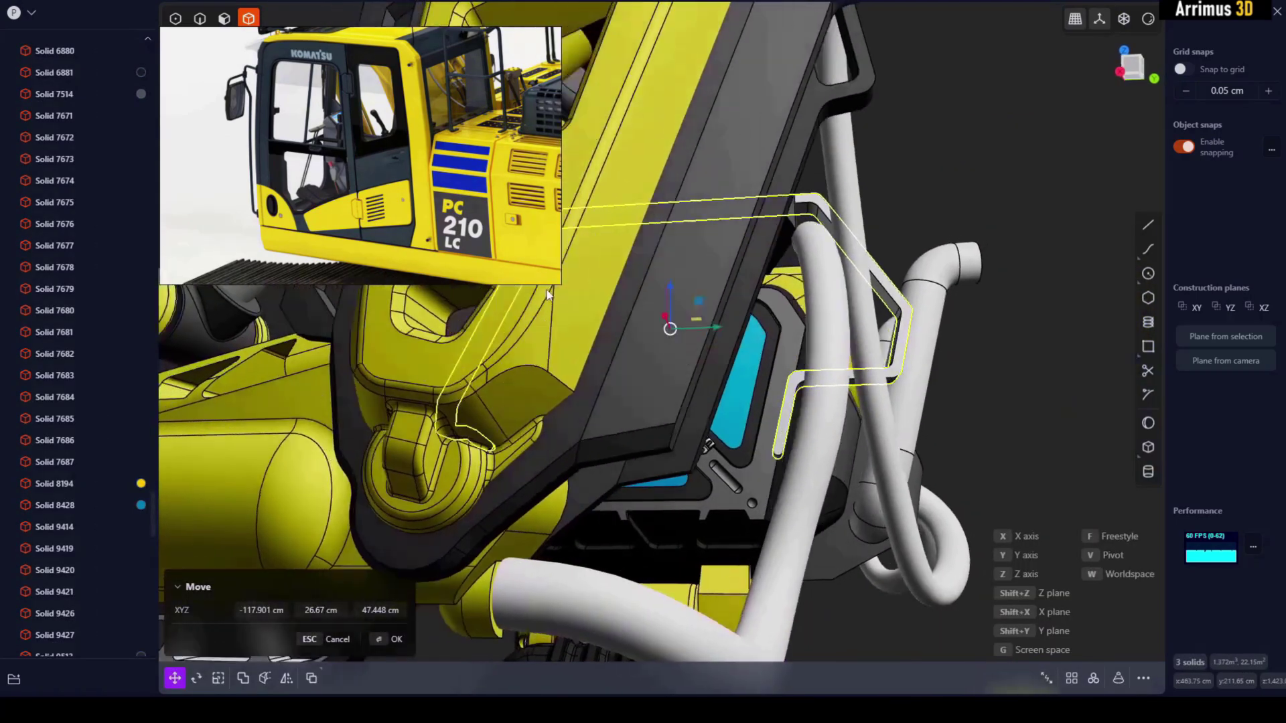
{"action": "middle_click_drag", "start_coordinate": [549, 293], "coordinate": [716, 306]}
{"action": "left_click_drag", "start_coordinate": [714, 305], "coordinate": [702, 301]}
{"action": "mouse_move", "coordinate": [706, 299]}
{"action": "middle_mouse_down"}
{"action": "mouse_move", "coordinate": [750, 332]}
{"action": "mouse_move", "coordinate": [738, 332]}
{"action": "middle_mouse_up"}
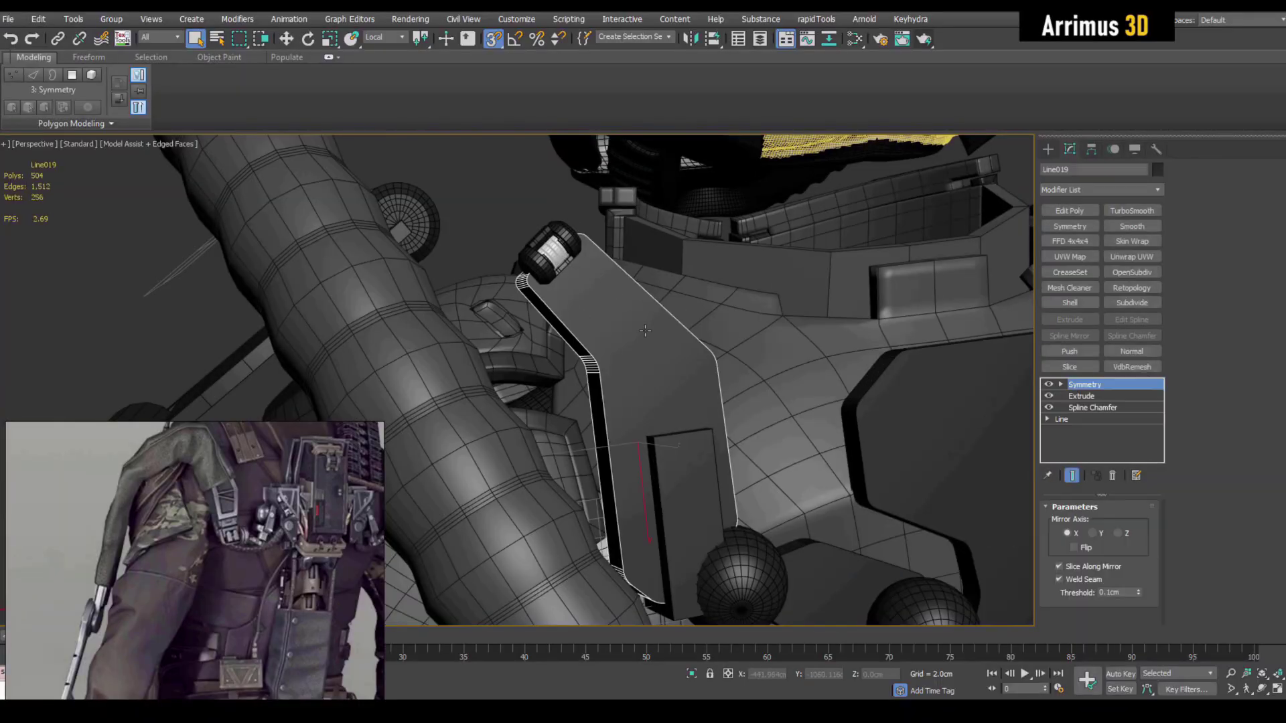
{"action": "middle_click_drag", "start_coordinate": [645, 331], "coordinate": [676, 345], "text": "alt"}
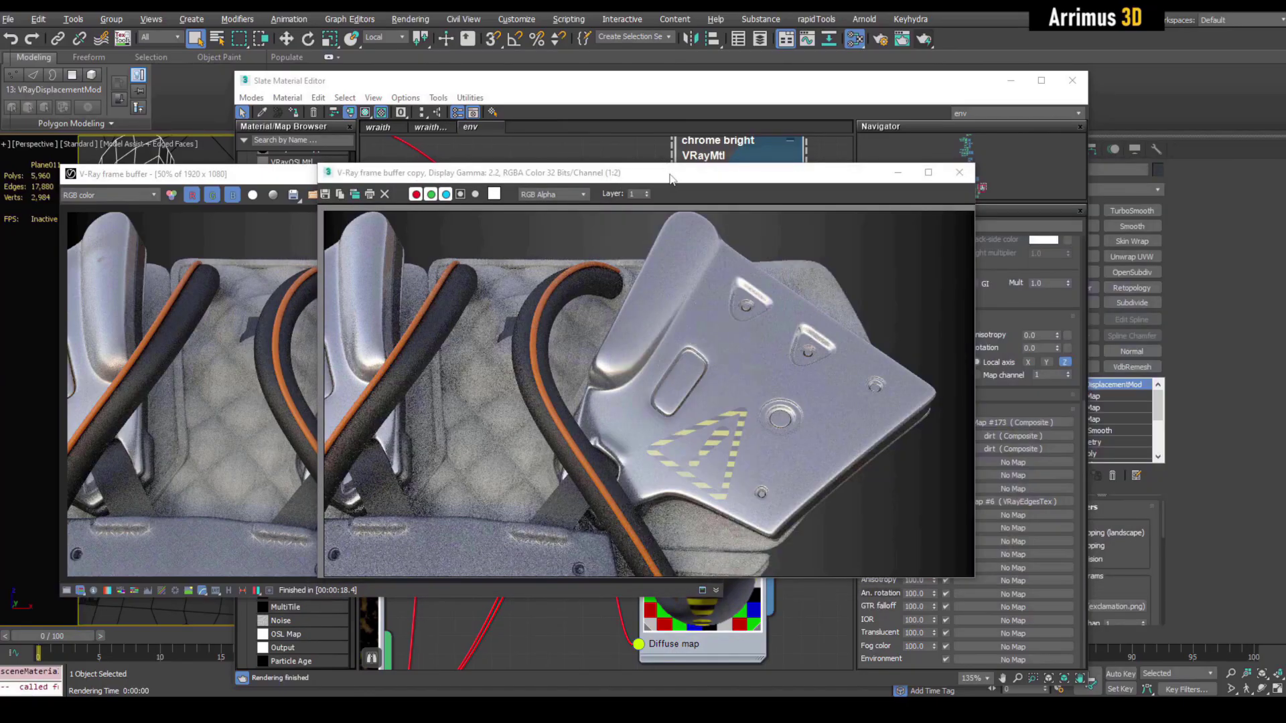
{"action": "left_click_drag", "start_coordinate": [670, 178], "coordinate": [960, 183]}
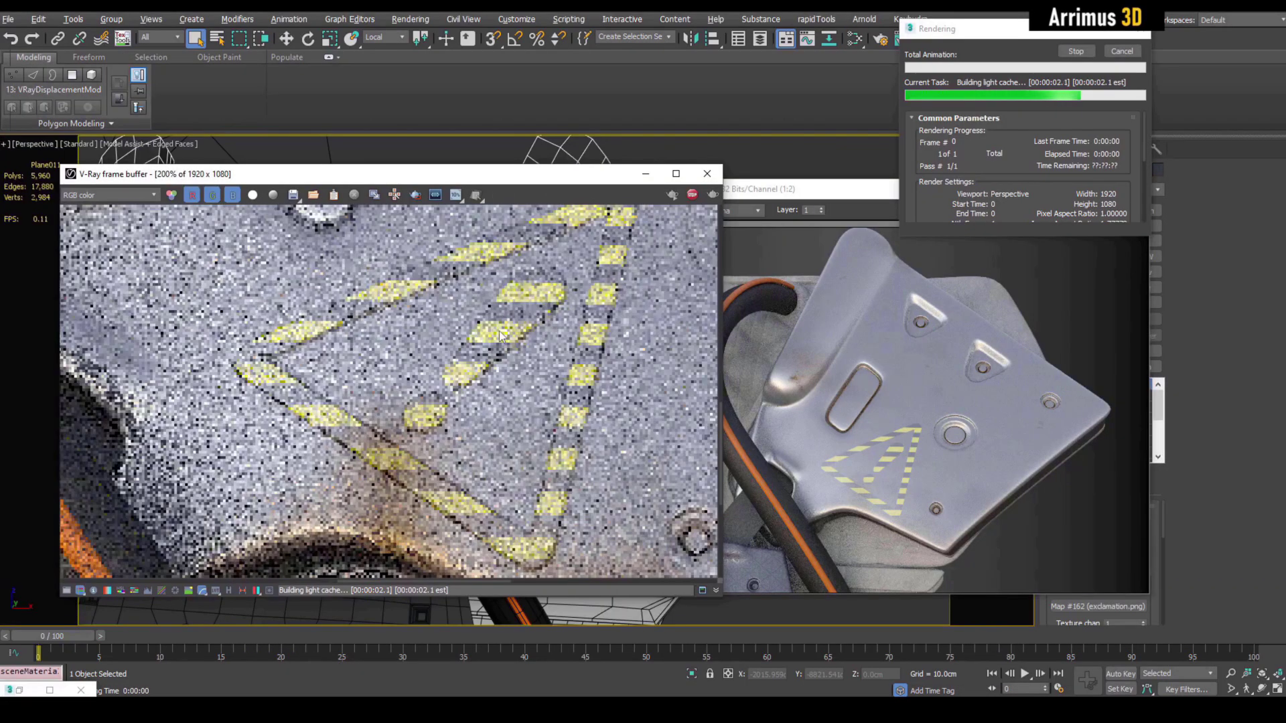
{"action": "scroll", "coordinate": [536, 323], "scroll_direction": "down", "scroll_amount": 1}
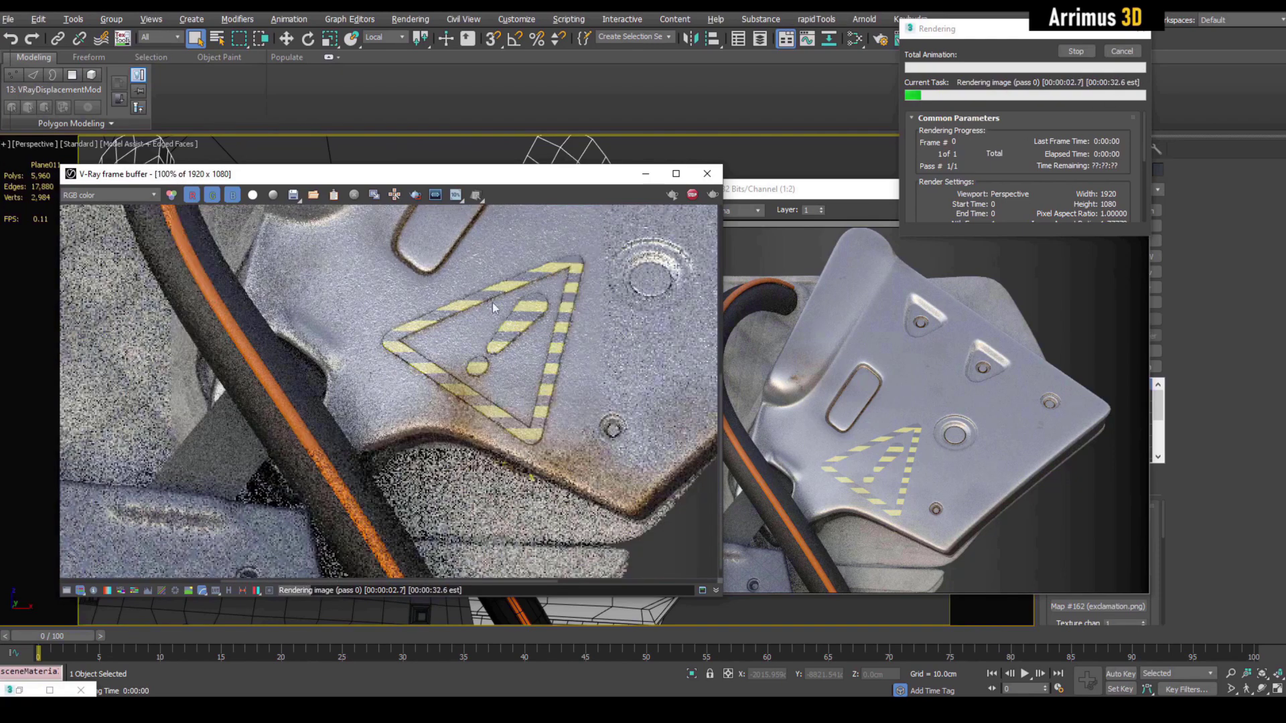
{"action": "scroll", "coordinate": [472, 322], "scroll_direction": "up", "scroll_amount": 1}
{"action": "middle_click_drag", "start_coordinate": [503, 312], "coordinate": [419, 286]}
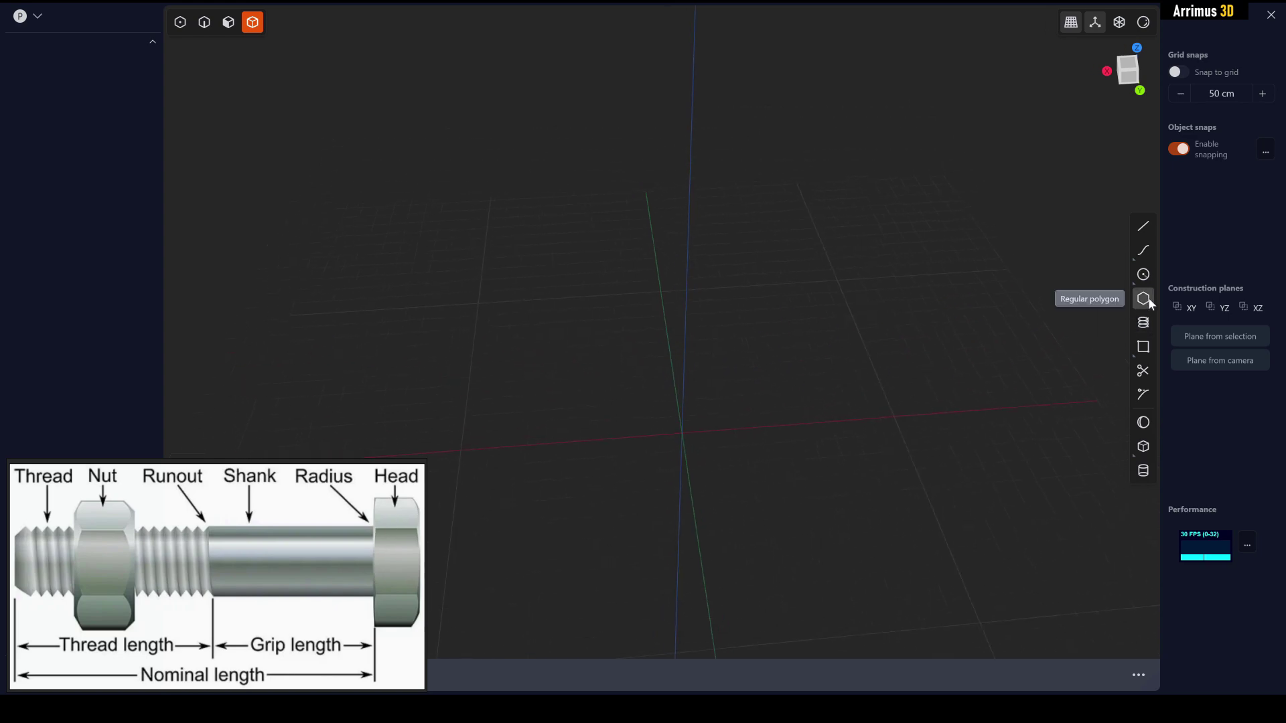
Draw a six-sided regular polygon centred on the origin with one vertex on the Y axis.
{"action": "left_click", "coordinate": [679, 434]}
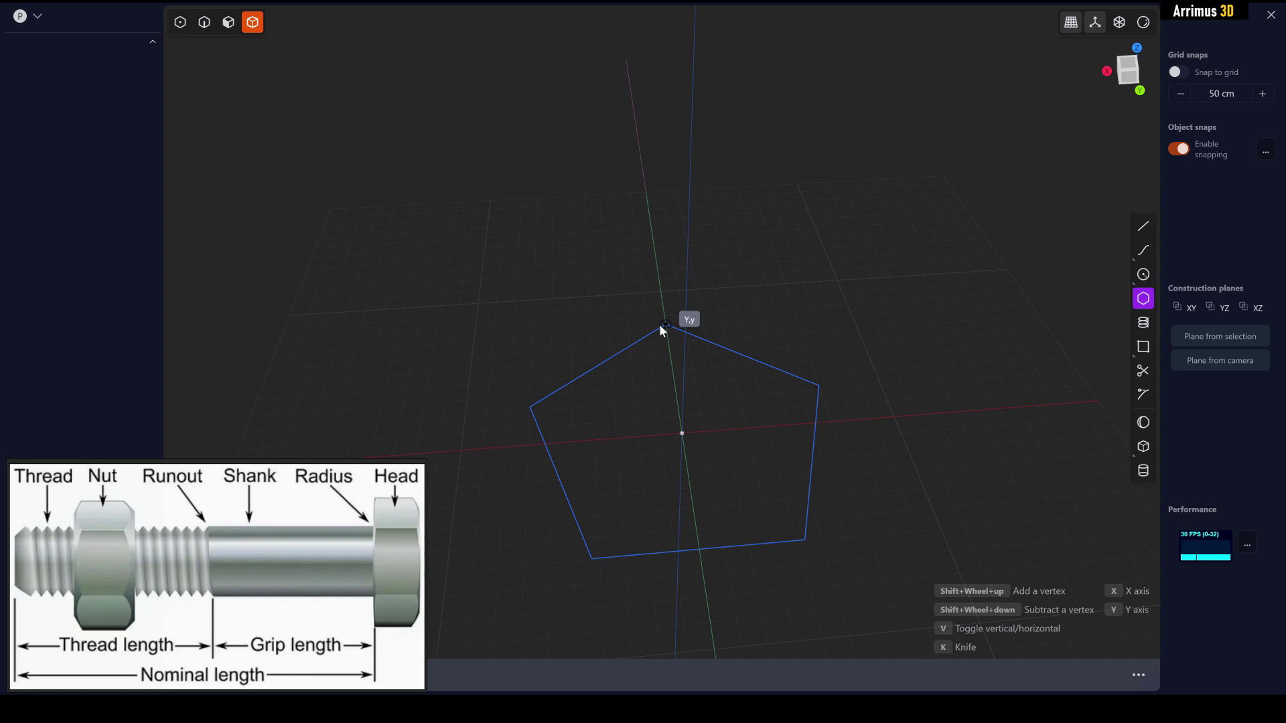
{"action": "scroll", "coordinate": [661, 326], "scroll_direction": "up", "scroll_amount": 1, "text": "shift"}
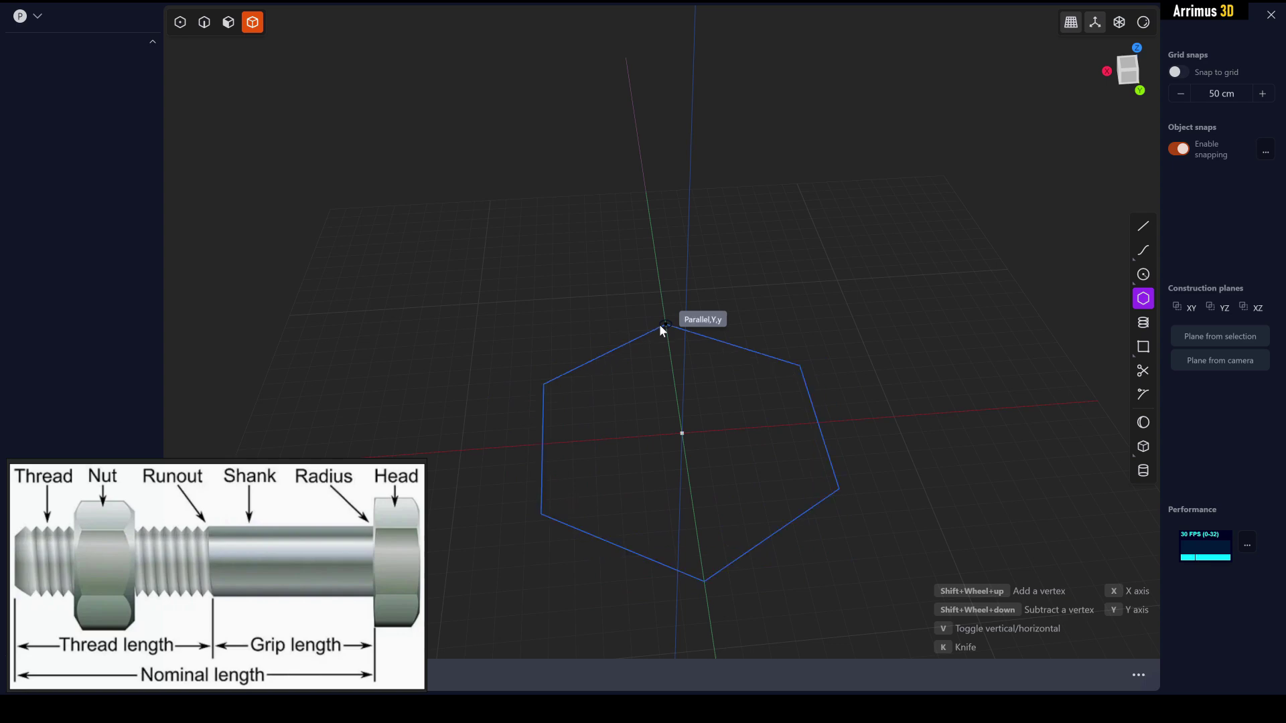
{"action": "left_click", "coordinate": [661, 326]}
{"action": "left_click", "coordinate": [885, 408]}
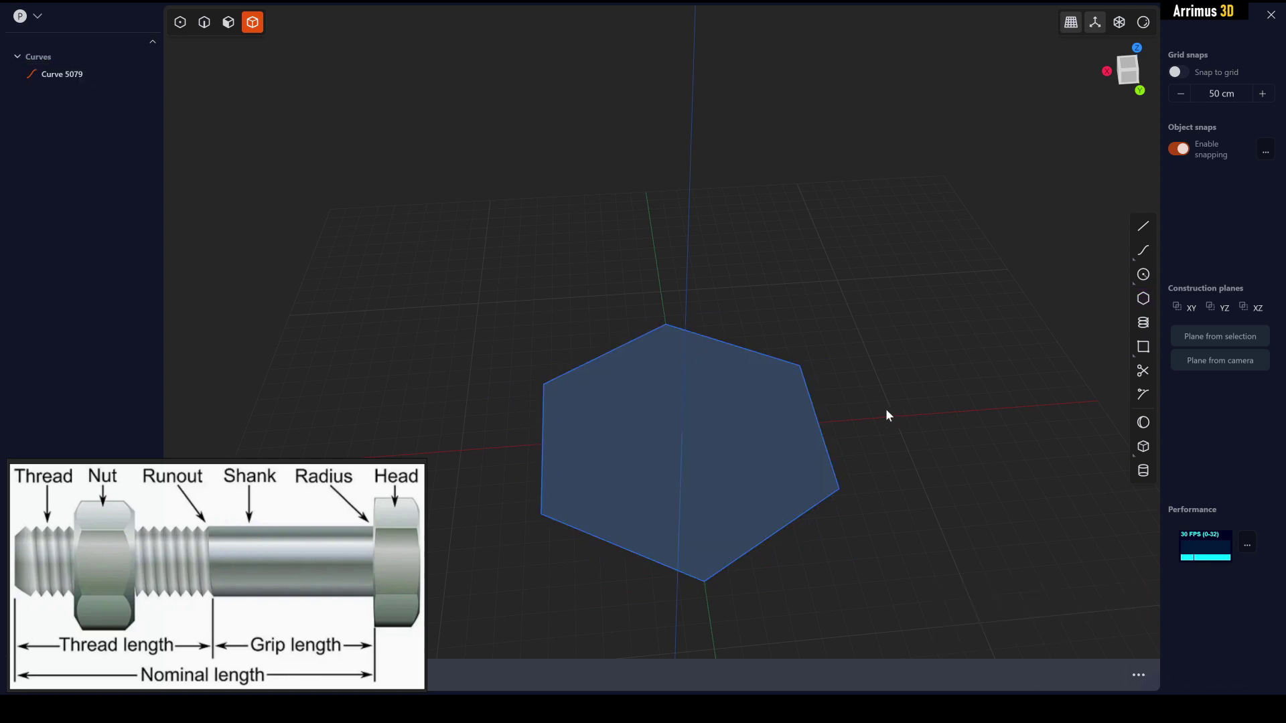
Extrude the hexagon region upward by about 305 cm into a solid prism, keeping the bolt reference image clear of the Extrude settings.
{"action": "middle_click_drag", "start_coordinate": [885, 408], "coordinate": [898, 420], "text": "shift"}
{"action": "key", "text": "3"}
{"action": "left_click", "coordinate": [741, 415]}
{"action": "key", "text": "e"}
{"action": "middle_click_drag", "start_coordinate": [741, 415], "coordinate": [776, 420]}
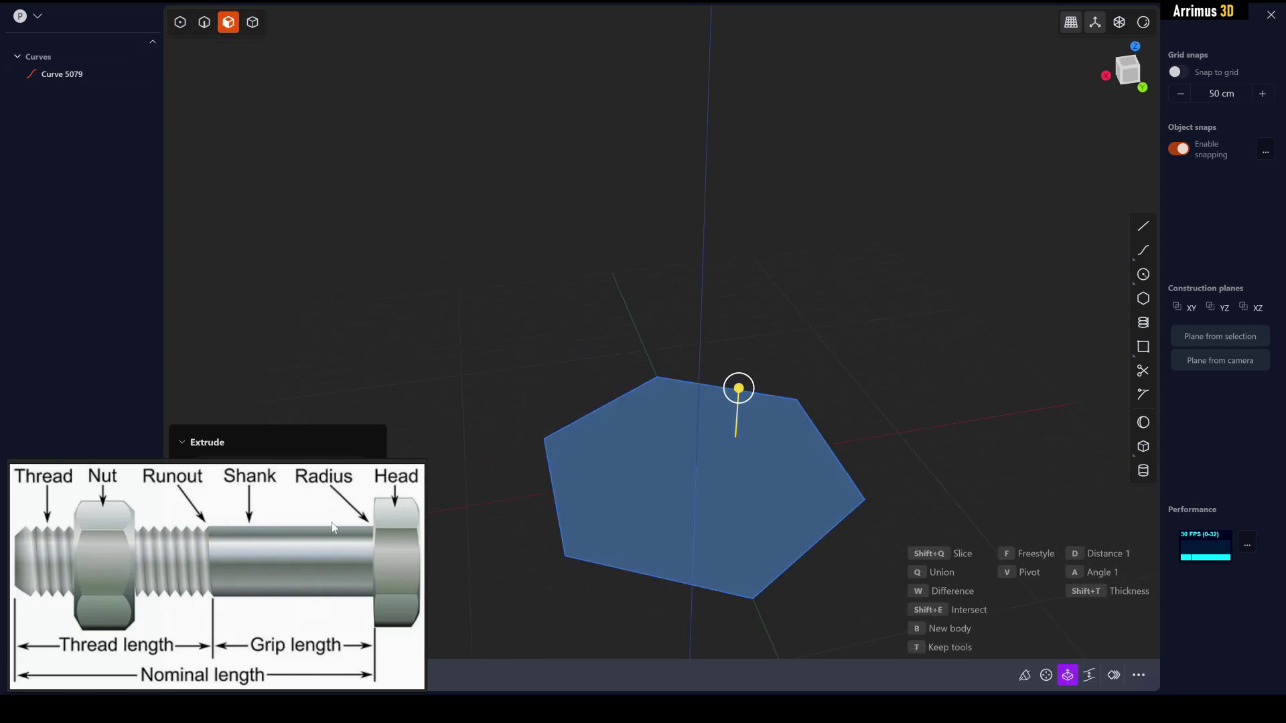
{"action": "left_click_drag", "start_coordinate": [331, 522], "coordinate": [361, 126]}
{"action": "middle_click_drag", "start_coordinate": [879, 305], "coordinate": [877, 325]}
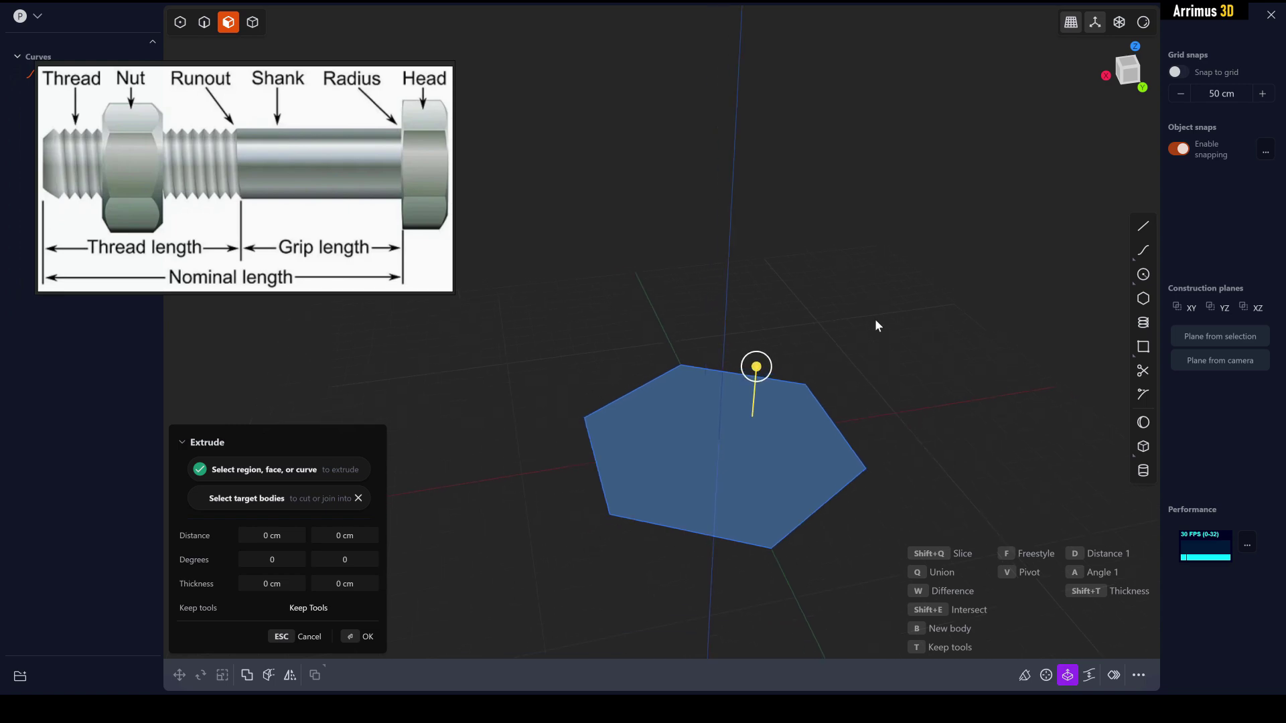
{"action": "left_click", "coordinate": [833, 257]}
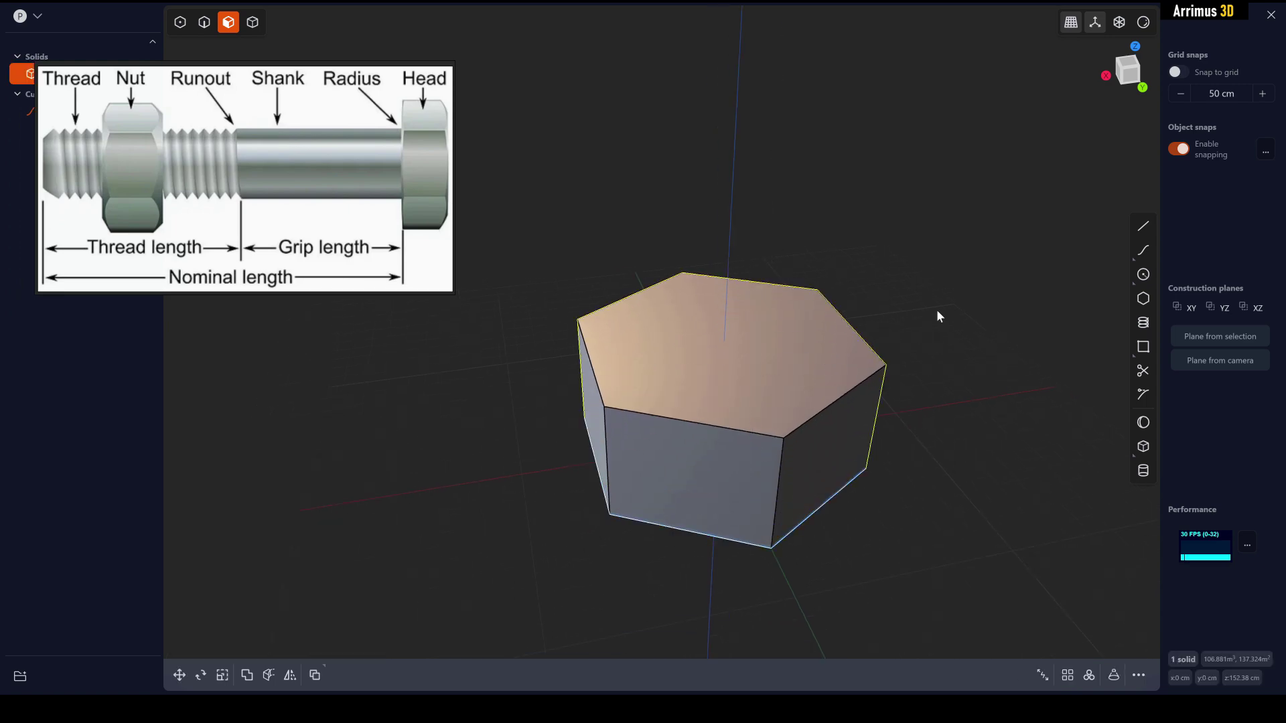
Delete the leftover hexagon sketch curve from the underside of the prism.
{"action": "middle_click_drag", "start_coordinate": [940, 545], "coordinate": [882, 444]}
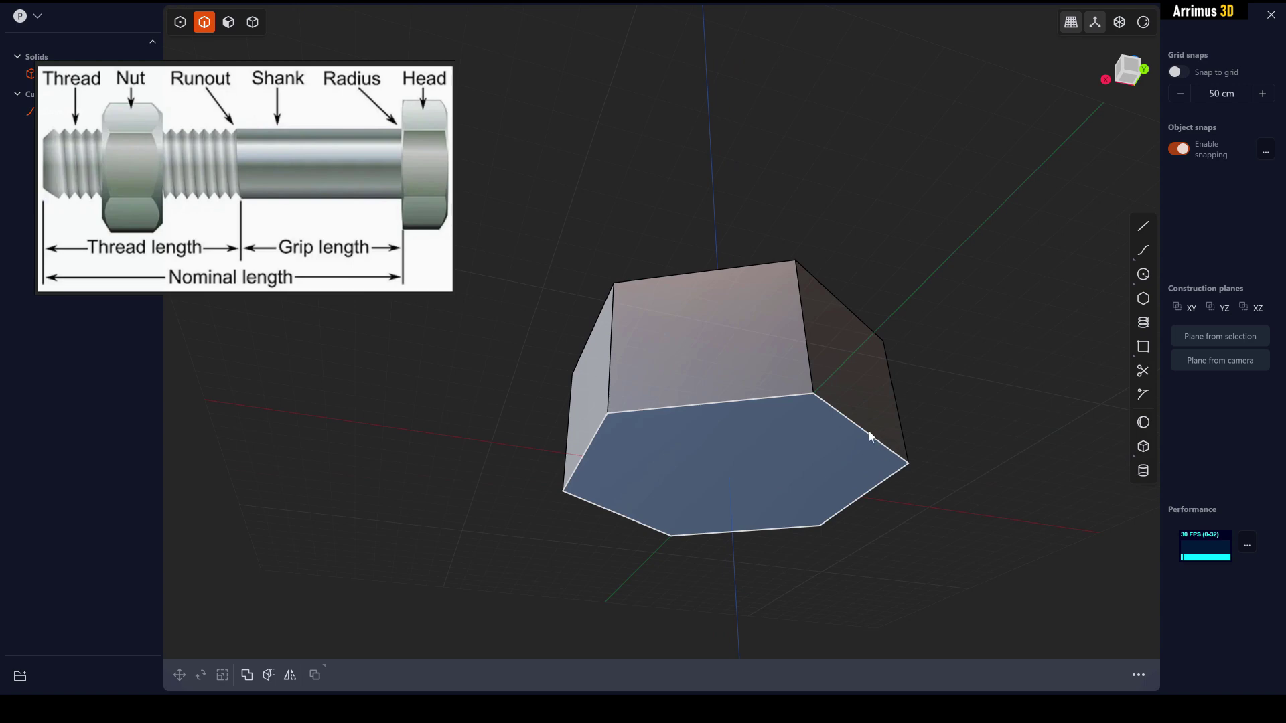
{"action": "left_click", "coordinate": [868, 436]}
{"action": "left_click", "coordinate": [986, 291]}
{"action": "middle_click_drag", "start_coordinate": [985, 290], "coordinate": [967, 443]}
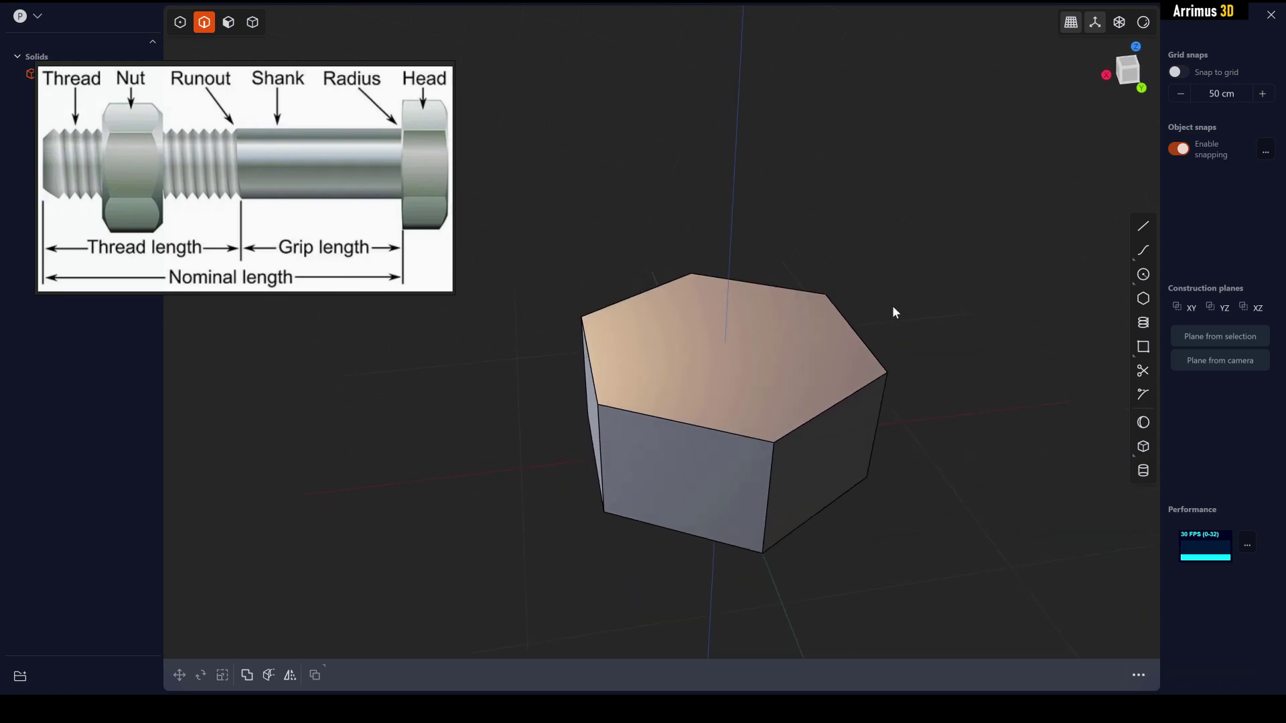
Create a sphere with a radius of about 1062 cm, centred on the prism's top face, as a separate body.
{"action": "middle_click_drag", "start_coordinate": [894, 306], "coordinate": [888, 332], "text": "shift"}
{"action": "scroll", "coordinate": [914, 345], "scroll_direction": "down", "scroll_amount": 2}
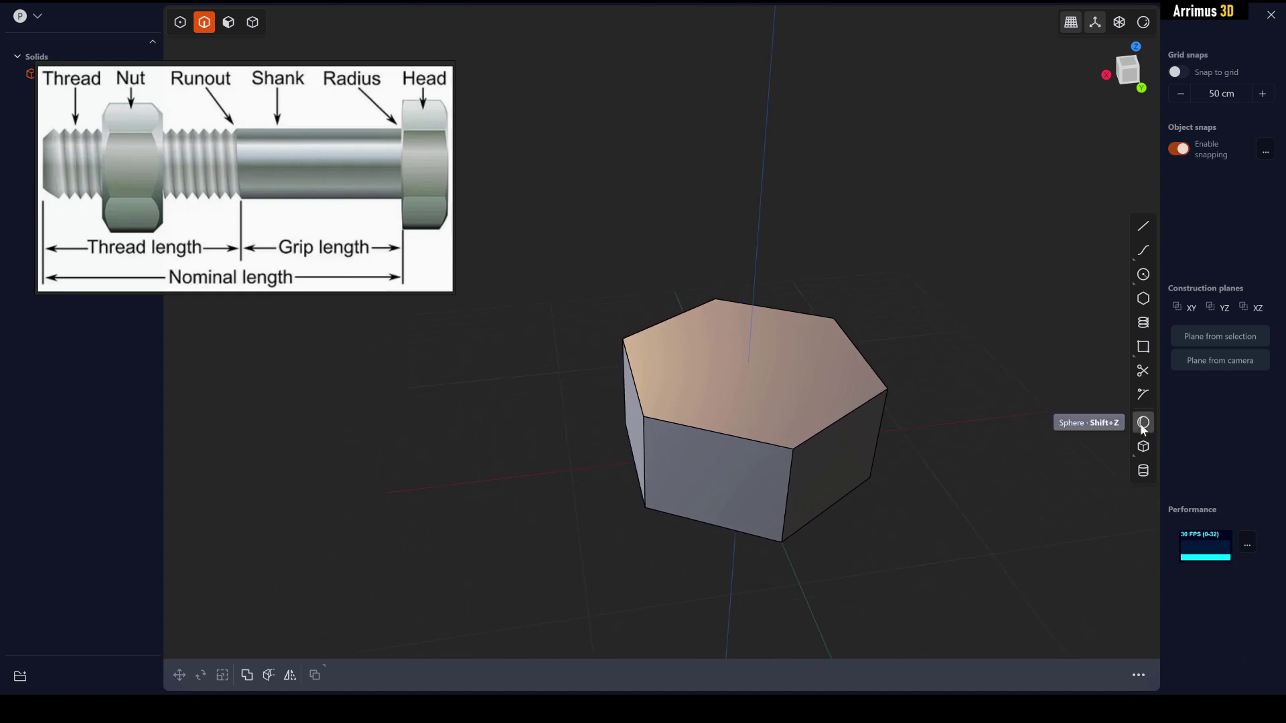
{"action": "left_click", "coordinate": [1143, 422]}
{"action": "middle_click_drag", "start_coordinate": [850, 380], "coordinate": [748, 405]}
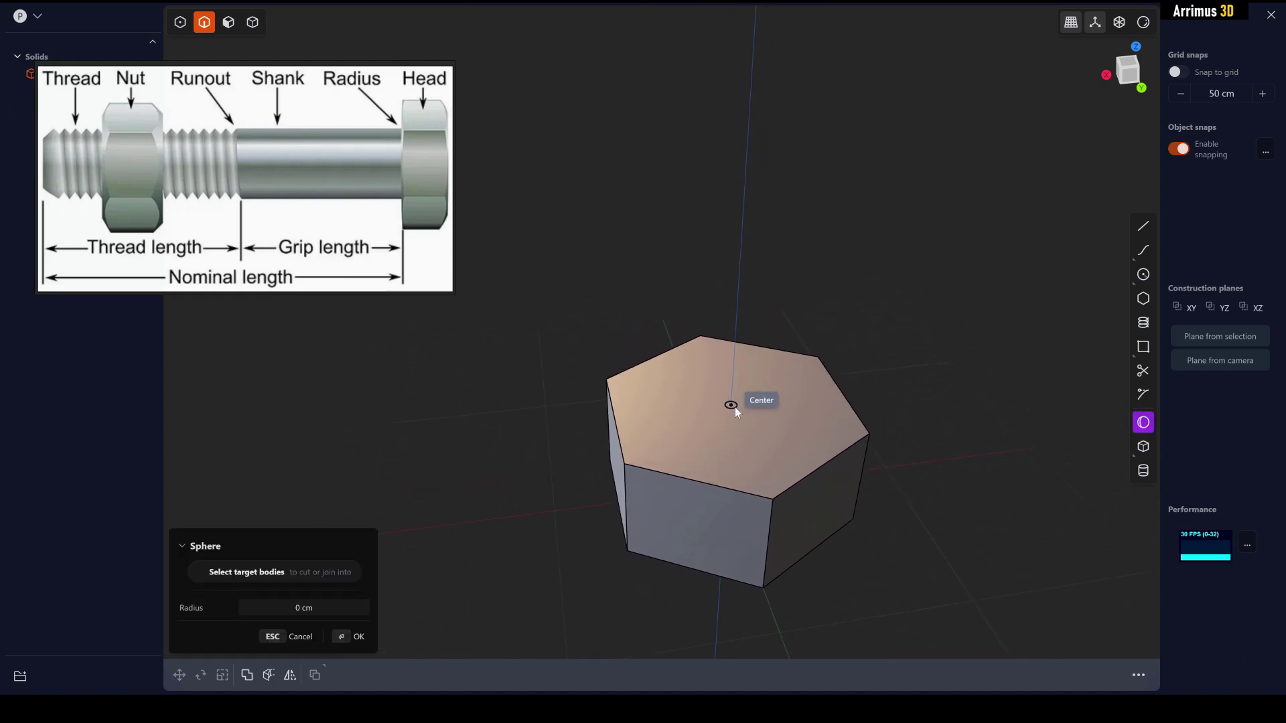
{"action": "left_click", "coordinate": [732, 405]}
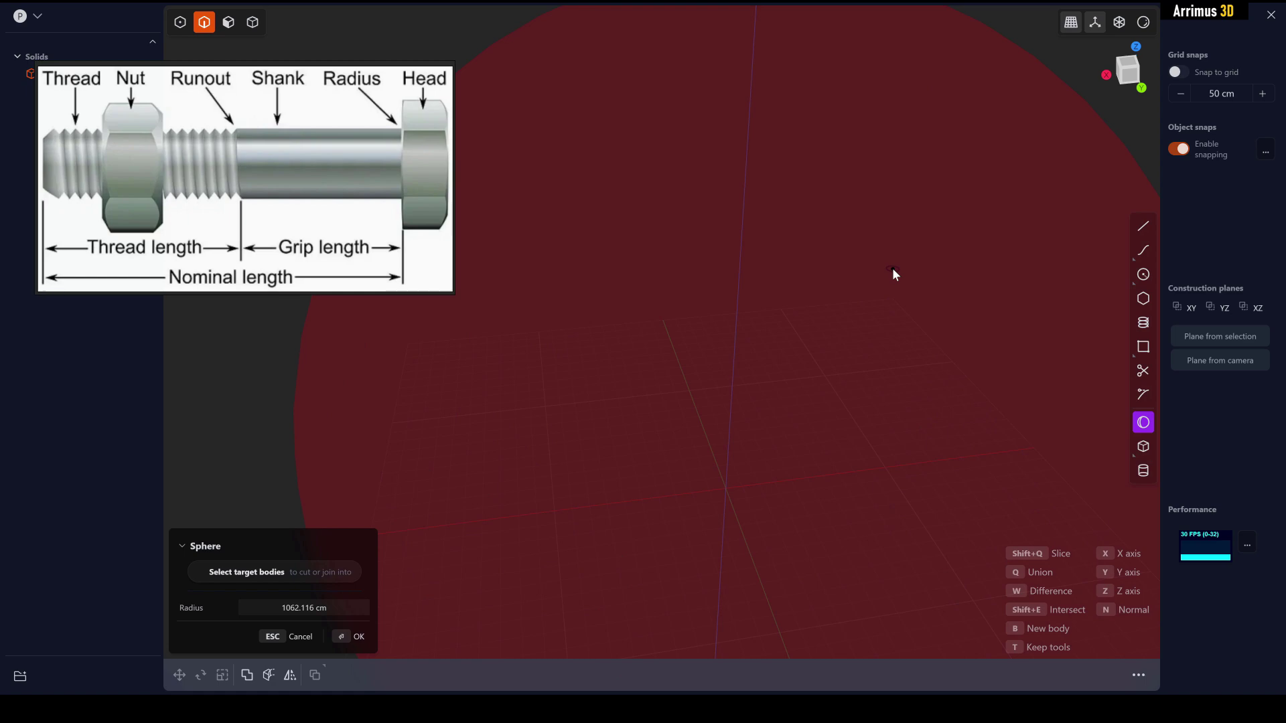
{"action": "left_click", "coordinate": [892, 268]}
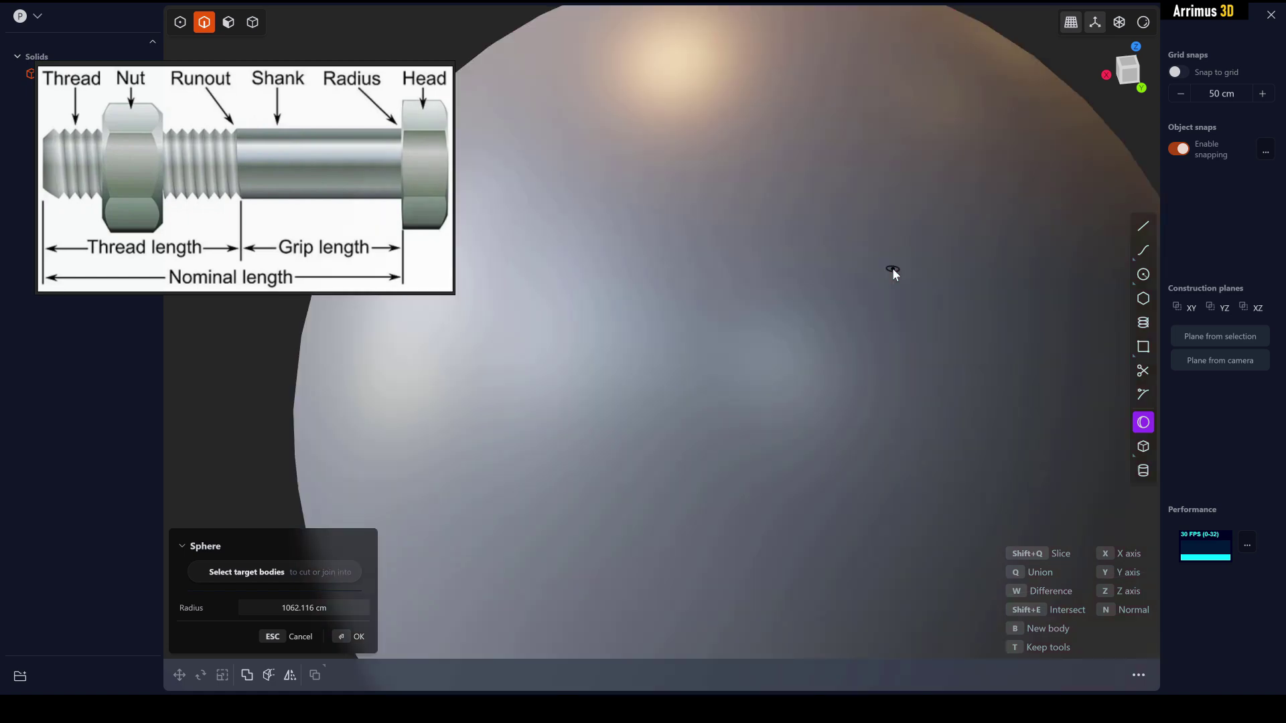
{"action": "key", "text": "Return"}
{"action": "scroll", "coordinate": [873, 310], "scroll_direction": "down", "scroll_amount": 3}
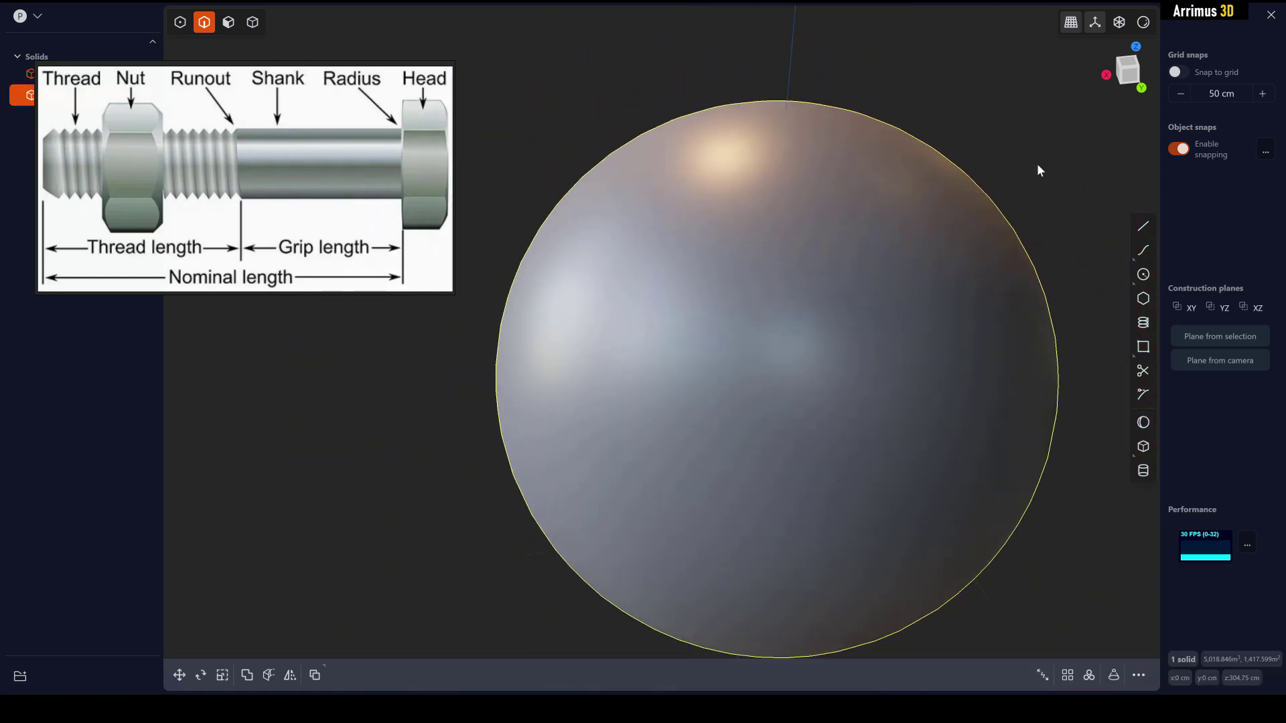
Flatten the sphere by scaling it along Z to about 0.34.
{"action": "left_click", "coordinate": [1037, 167]}
{"action": "key", "text": "4"}
{"action": "left_click", "coordinate": [941, 229]}
{"action": "key", "text": "s"}
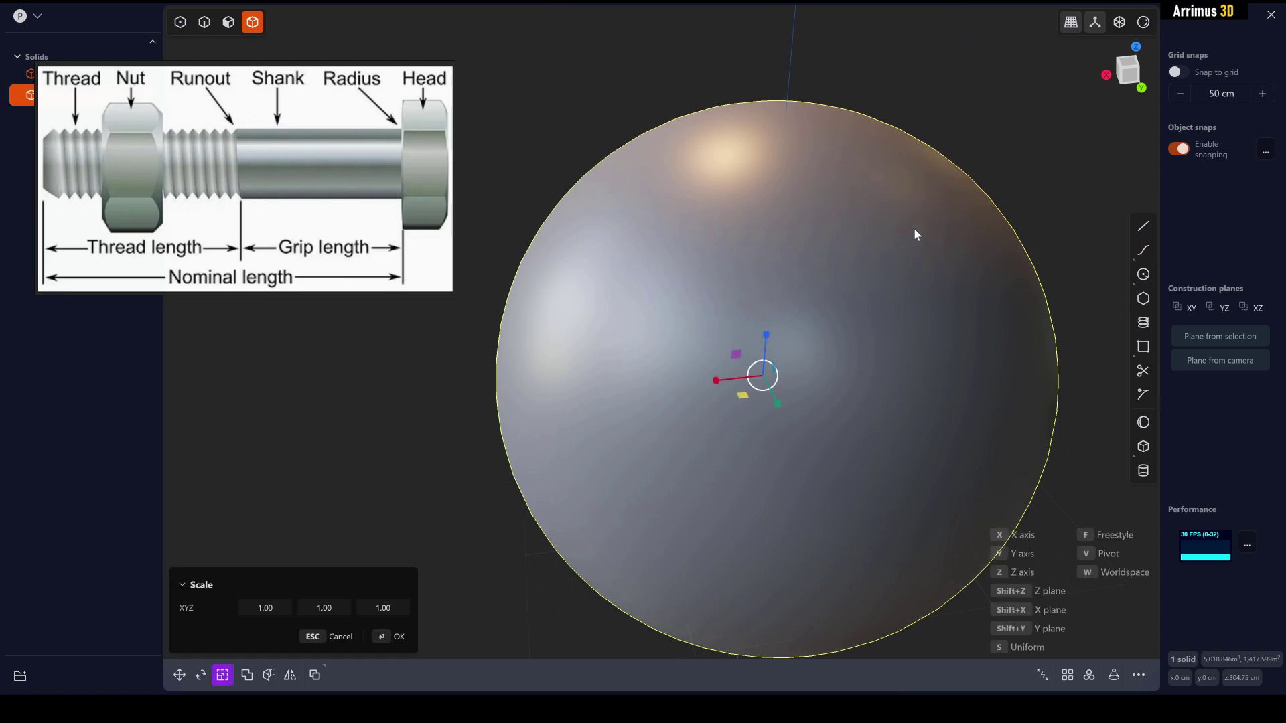
{"action": "key", "text": "z"}
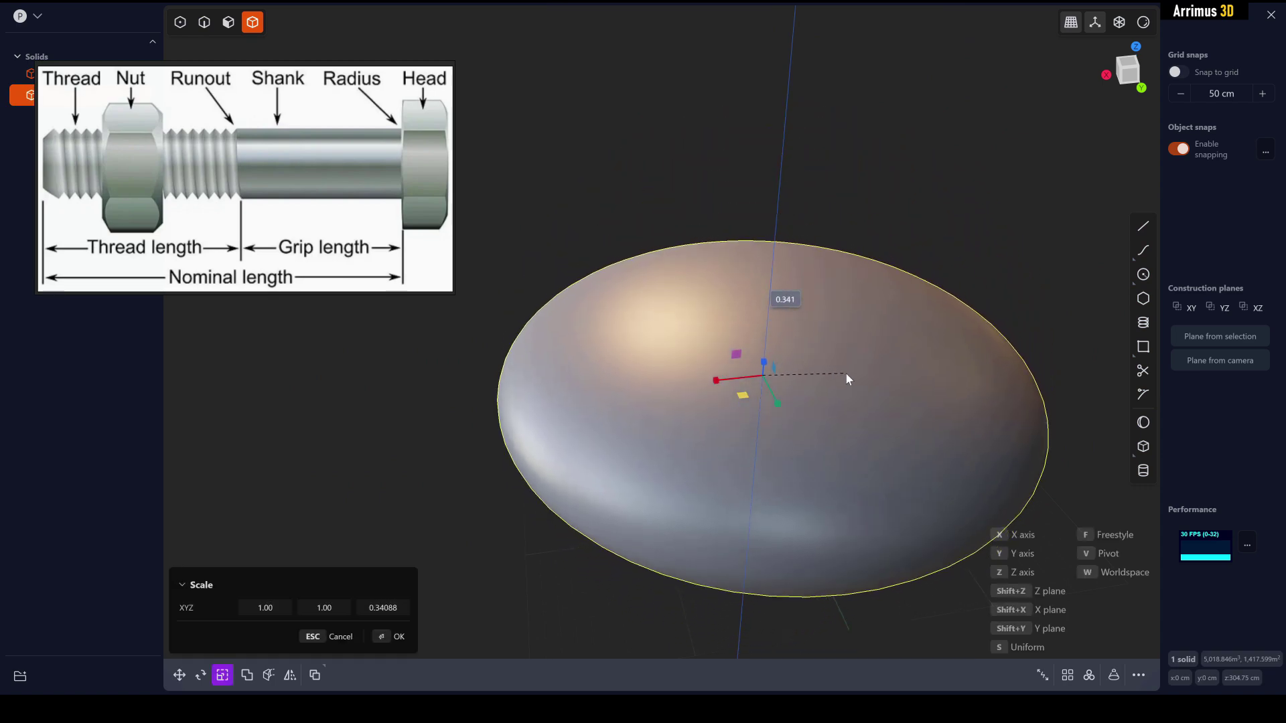
{"action": "left_click", "coordinate": [846, 373]}
Move the flattened sphere down along Z to about -53 cm, leaving a small cap above the prism's top face.
{"action": "middle_click_drag", "start_coordinate": [921, 379], "coordinate": [890, 319], "text": "shift"}
{"action": "key", "text": "g"}
{"action": "key", "text": "z"}
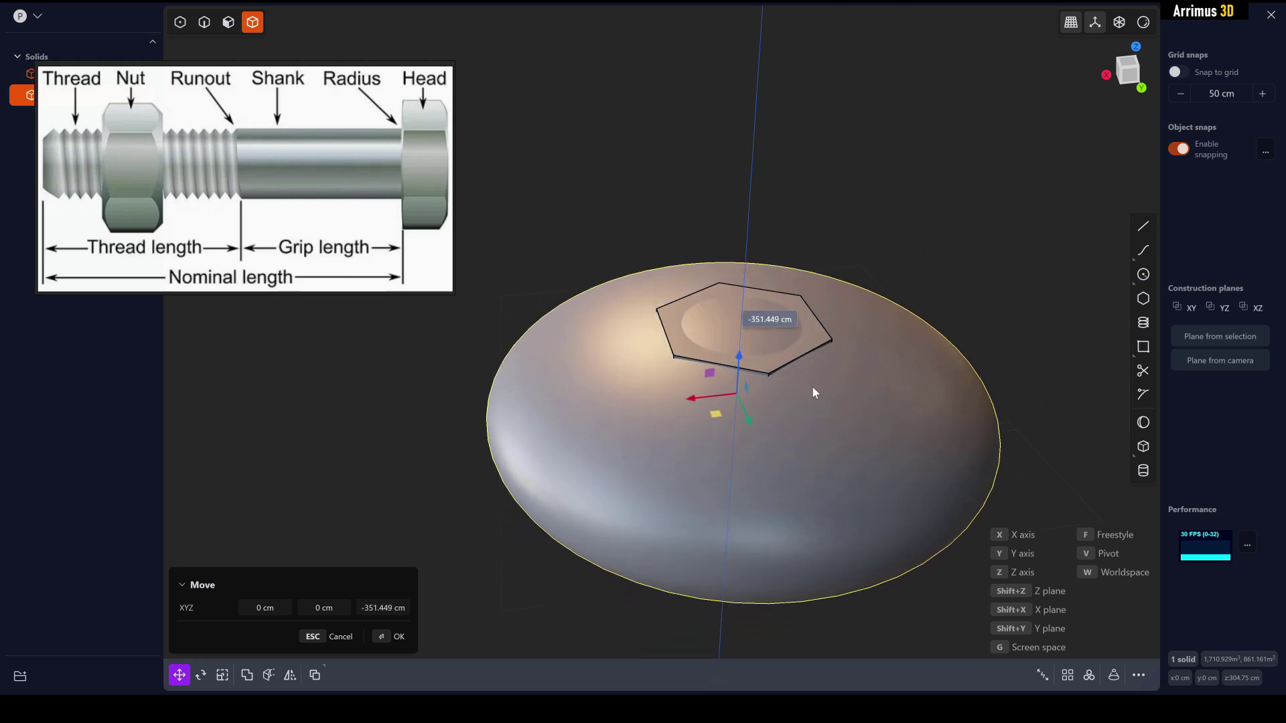
{"action": "left_click", "coordinate": [814, 388]}
{"action": "right_click", "coordinate": [878, 384]}
Scale the flattened sphere slightly taller along Z for a more pronounced dome curvature.
{"action": "scroll", "coordinate": [785, 325], "scroll_direction": "up", "scroll_amount": 3}
{"action": "middle_click_drag", "start_coordinate": [786, 325], "coordinate": [807, 323]}
{"action": "key", "text": "s"}
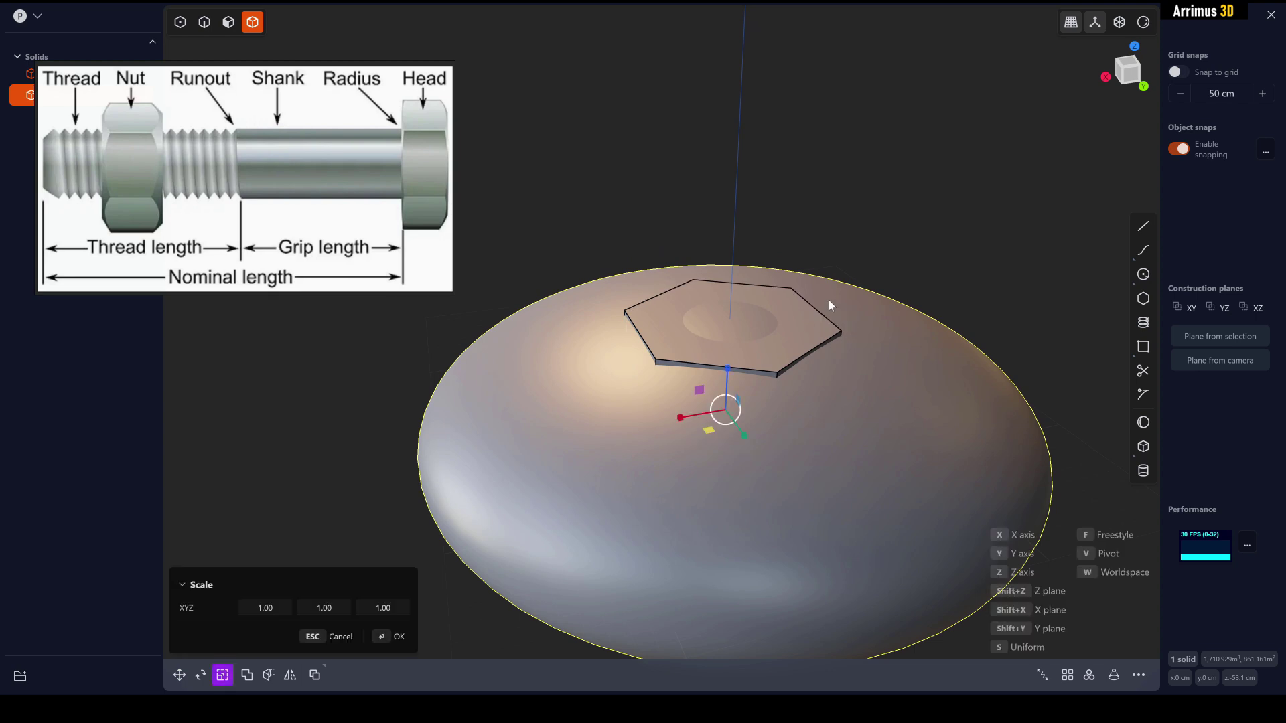
{"action": "key", "text": "z"}
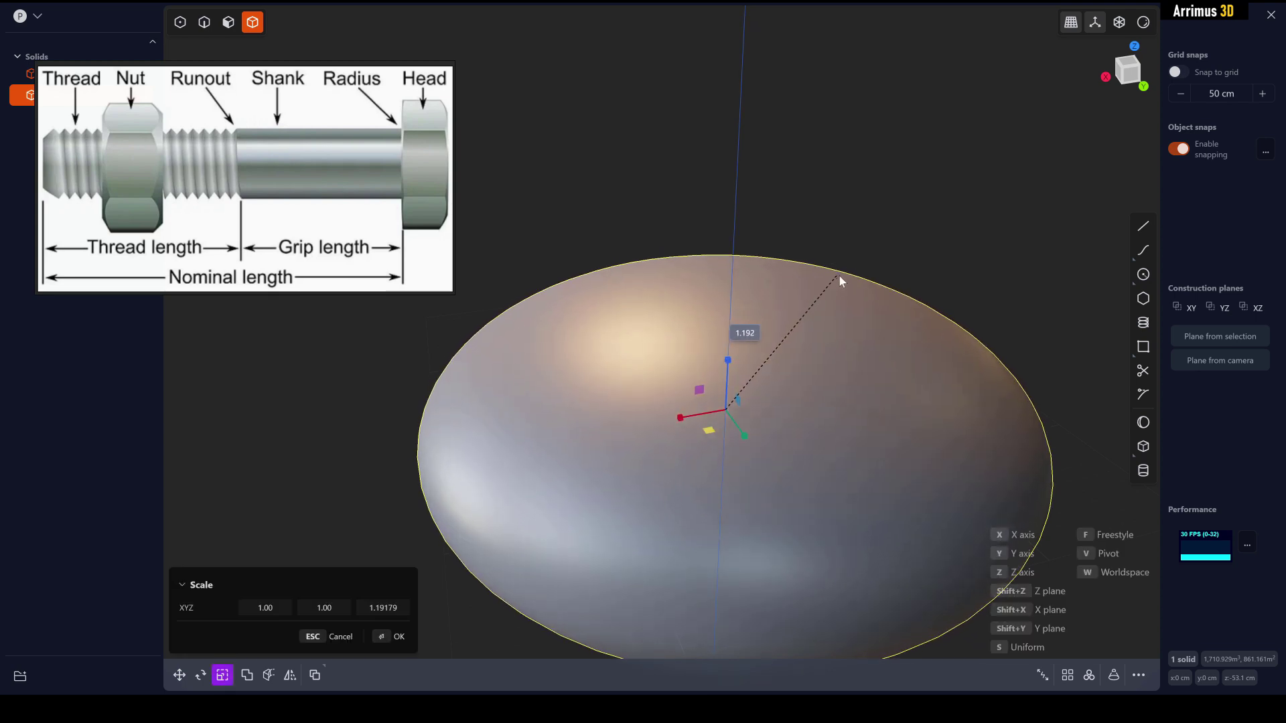
{"action": "left_click", "coordinate": [919, 252]}
Lower the sphere along Z to about -99 cm so its dome just pokes through the prism's top face.
{"action": "key", "text": "g"}
{"action": "key", "text": "z"}
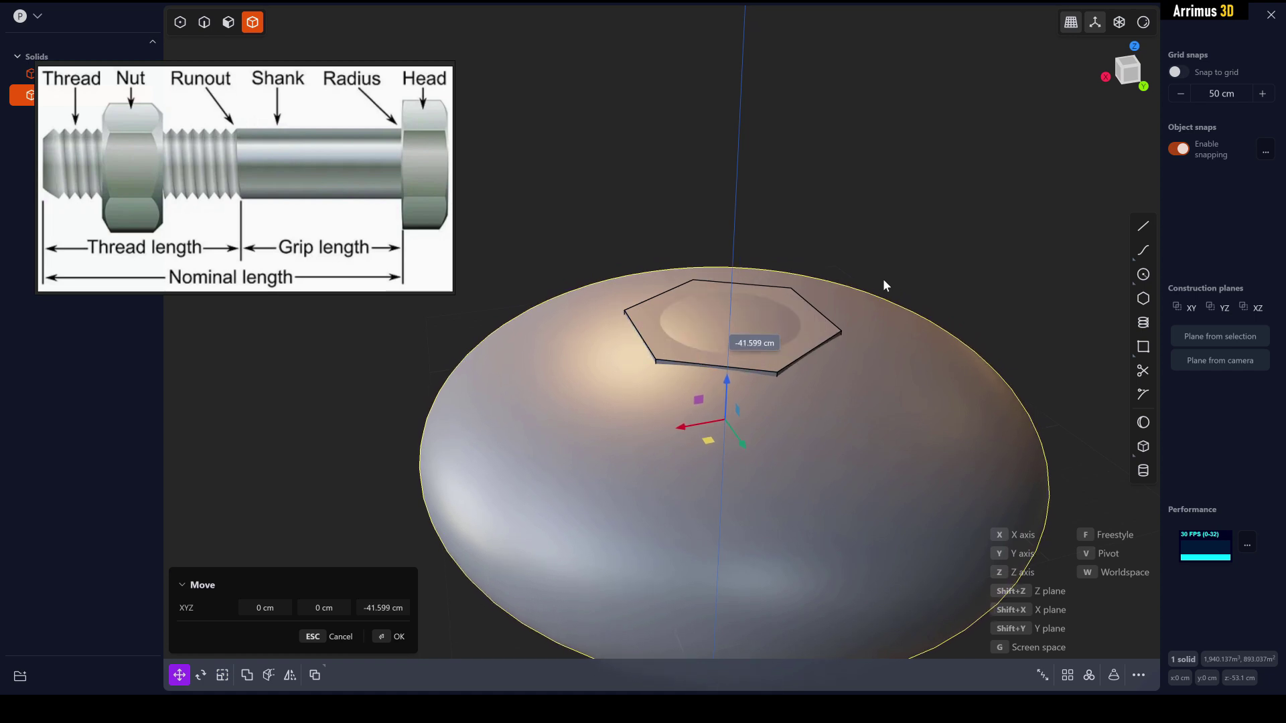
{"action": "left_click", "coordinate": [924, 265]}
{"action": "scroll", "coordinate": [971, 254], "scroll_direction": "up", "scroll_amount": 1}
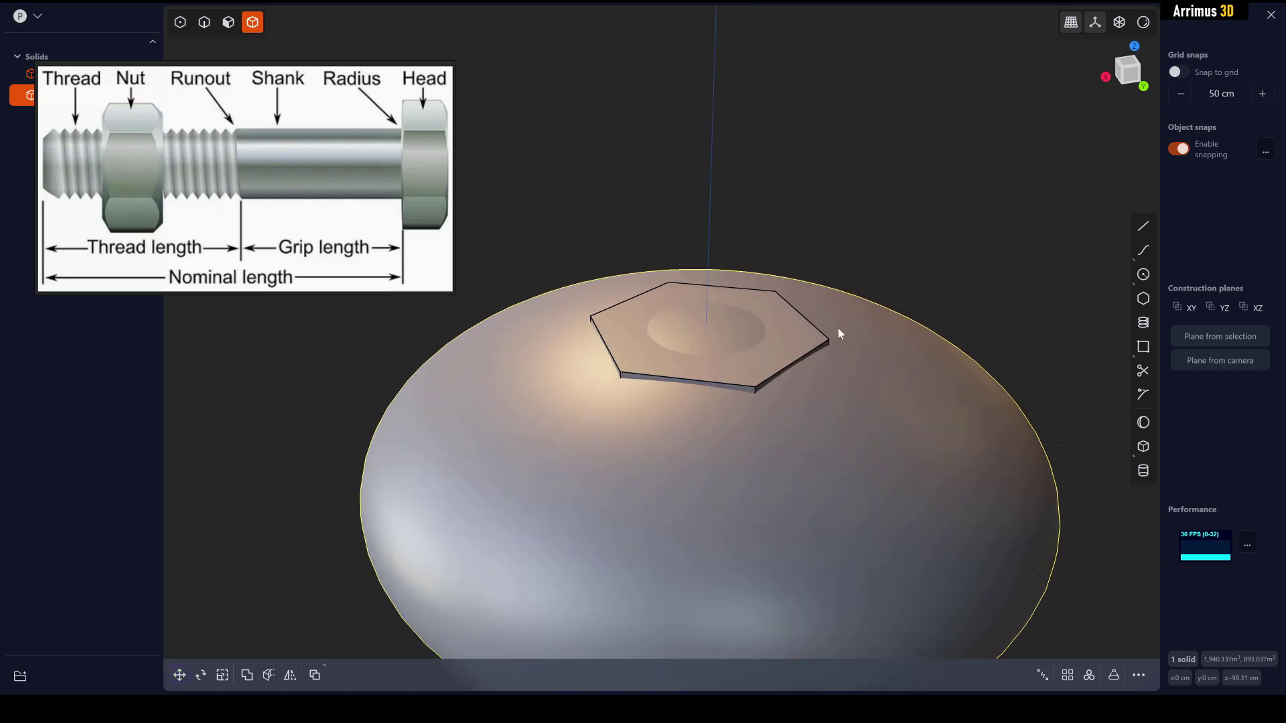
Run a Boolean on the hexagonal prism and the flattened sphere to split them into separate bodies.
{"action": "left_click", "coordinate": [819, 343]}
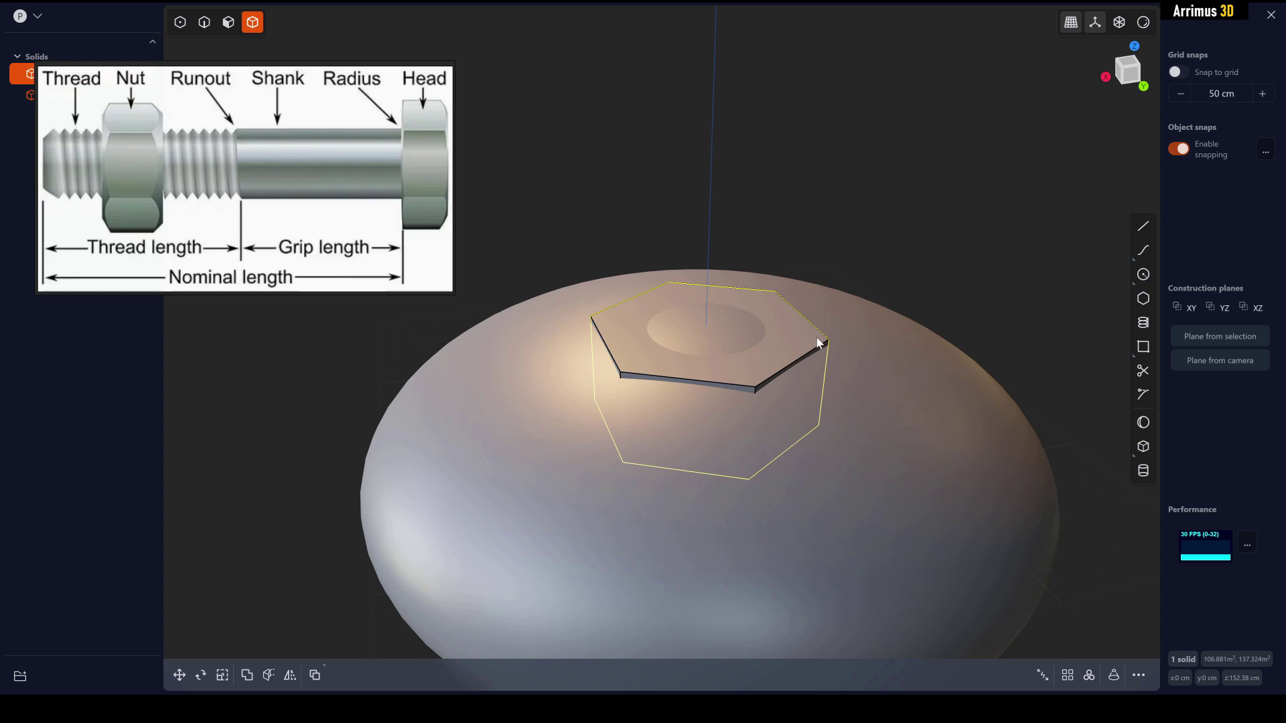
{"action": "left_click", "coordinate": [867, 365], "text": "shift"}
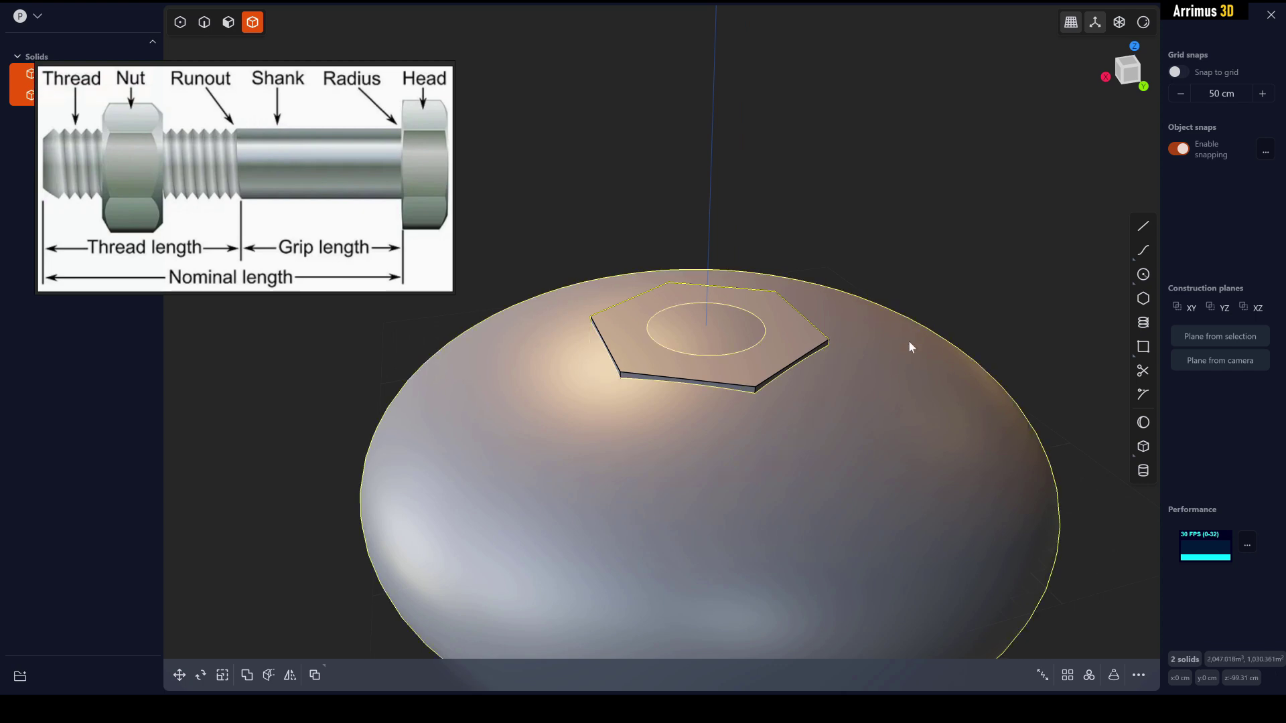
{"action": "key", "text": "b"}
{"action": "left_click", "coordinate": [876, 337]}
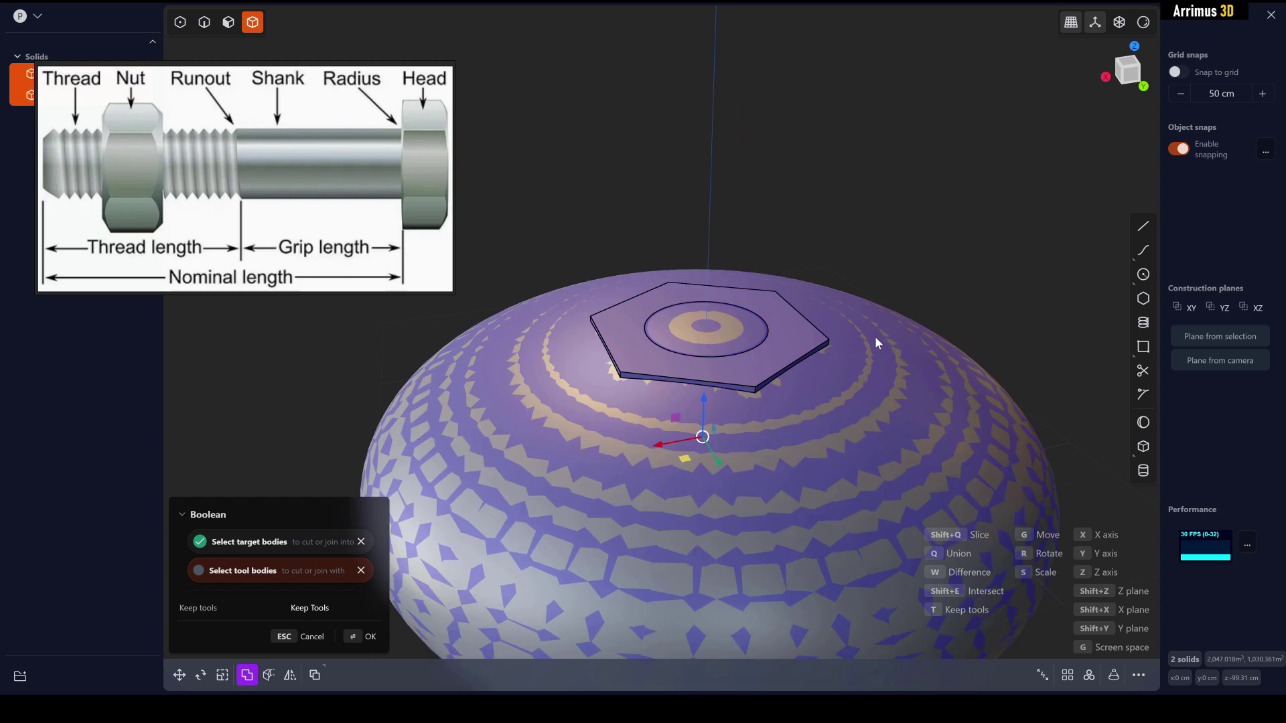
{"action": "key", "text": "Return"}
{"action": "middle_click_drag", "start_coordinate": [1037, 305], "coordinate": [1027, 261]}
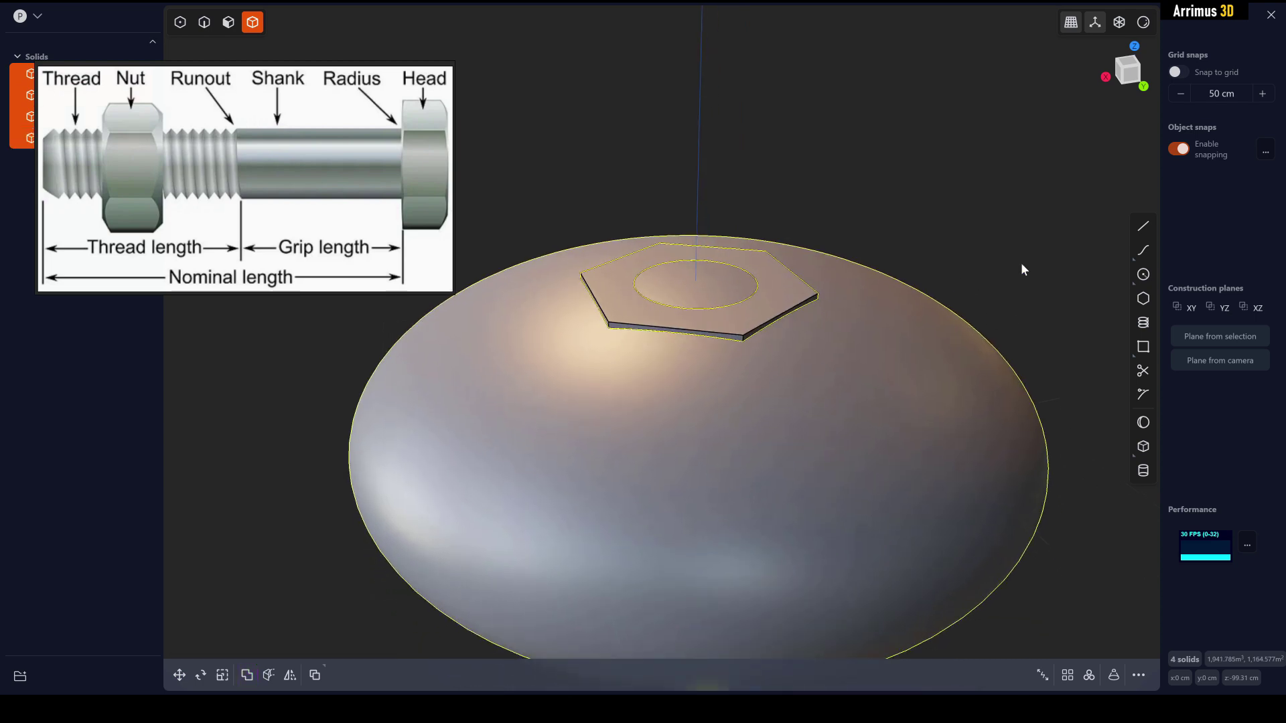
Delete the outer sphere body and the leftover pieces at the top, keeping only the hexagonal prism with its curved upper edges.
{"action": "left_click", "coordinate": [1027, 261]}
{"action": "left_click", "coordinate": [909, 341]}
{"action": "key", "text": "Delete"}
{"action": "left_click", "coordinate": [725, 322]}
{"action": "key", "text": "Delete"}
{"action": "scroll", "coordinate": [754, 315], "scroll_direction": "up", "scroll_amount": 2}
{"action": "mouse_move", "coordinate": [746, 292]}
{"action": "middle_mouse_down"}
{"action": "mouse_move", "coordinate": [766, 276]}
{"action": "mouse_move", "coordinate": [739, 303]}
{"action": "middle_mouse_up"}
{"action": "left_click", "coordinate": [704, 284]}
{"action": "key", "text": "Delete"}
Stretch the trimmed hexagonal prism along Z to roughly twice its height.
{"action": "middle_click_drag", "start_coordinate": [841, 334], "coordinate": [833, 413]}
{"action": "left_click", "coordinate": [828, 442]}
{"action": "key", "text": "s"}
{"action": "key", "text": "z"}
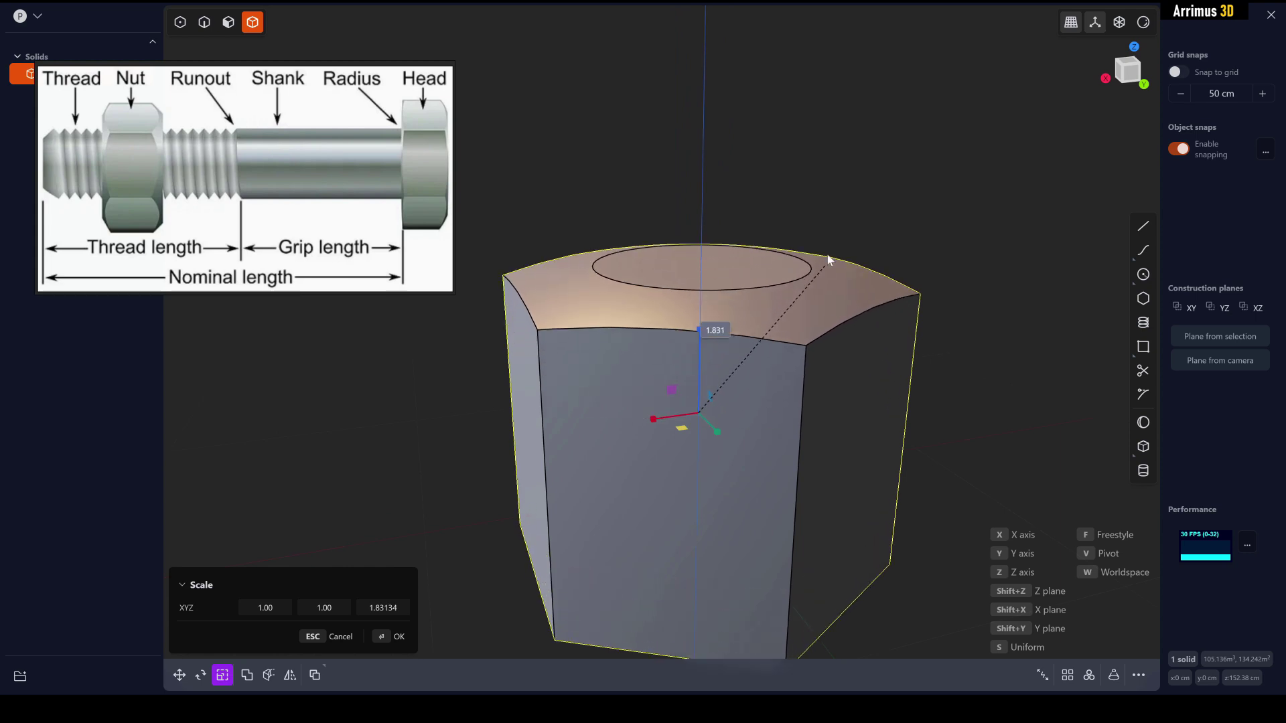
{"action": "left_click", "coordinate": [830, 245]}
Try stretching the trimmed hexagonal prism further along Z.
{"action": "middle_click_drag", "start_coordinate": [942, 243], "coordinate": [955, 207]}
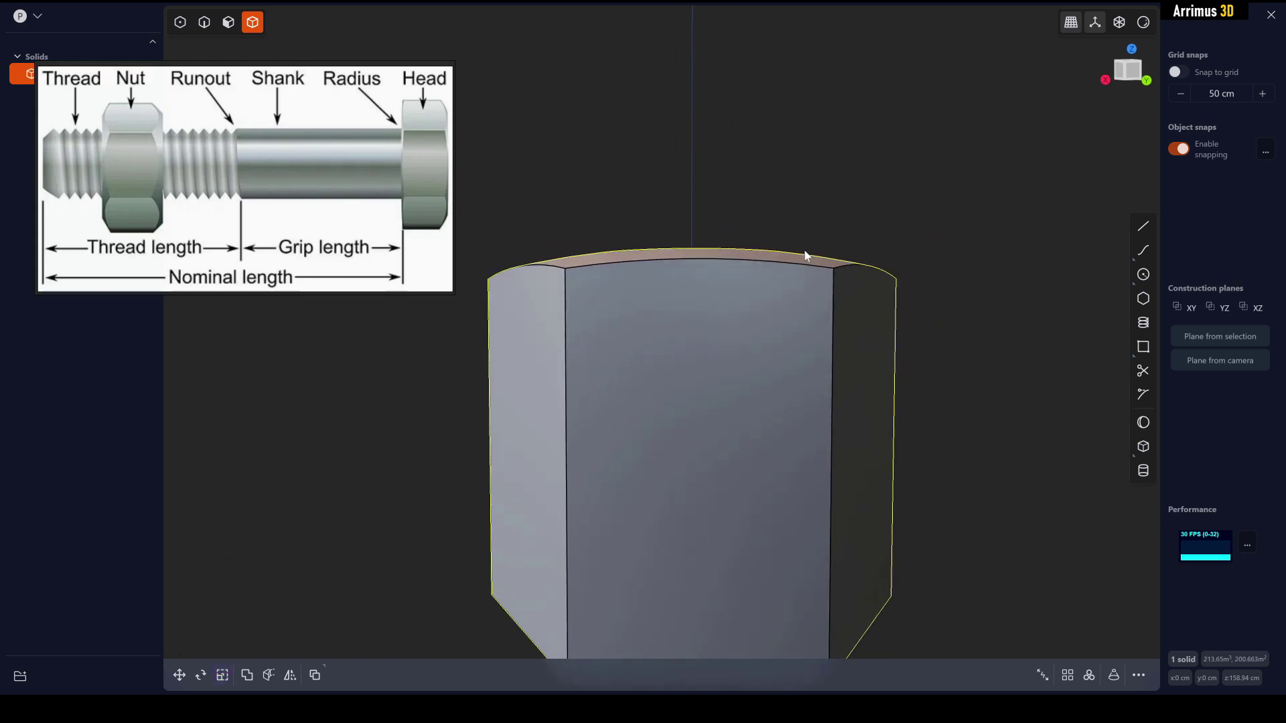
{"action": "middle_click_drag", "start_coordinate": [801, 255], "coordinate": [821, 330]}
{"action": "scroll", "coordinate": [788, 278], "scroll_direction": "down", "scroll_amount": 4}
{"action": "key", "text": "s"}
{"action": "key", "text": "z"}
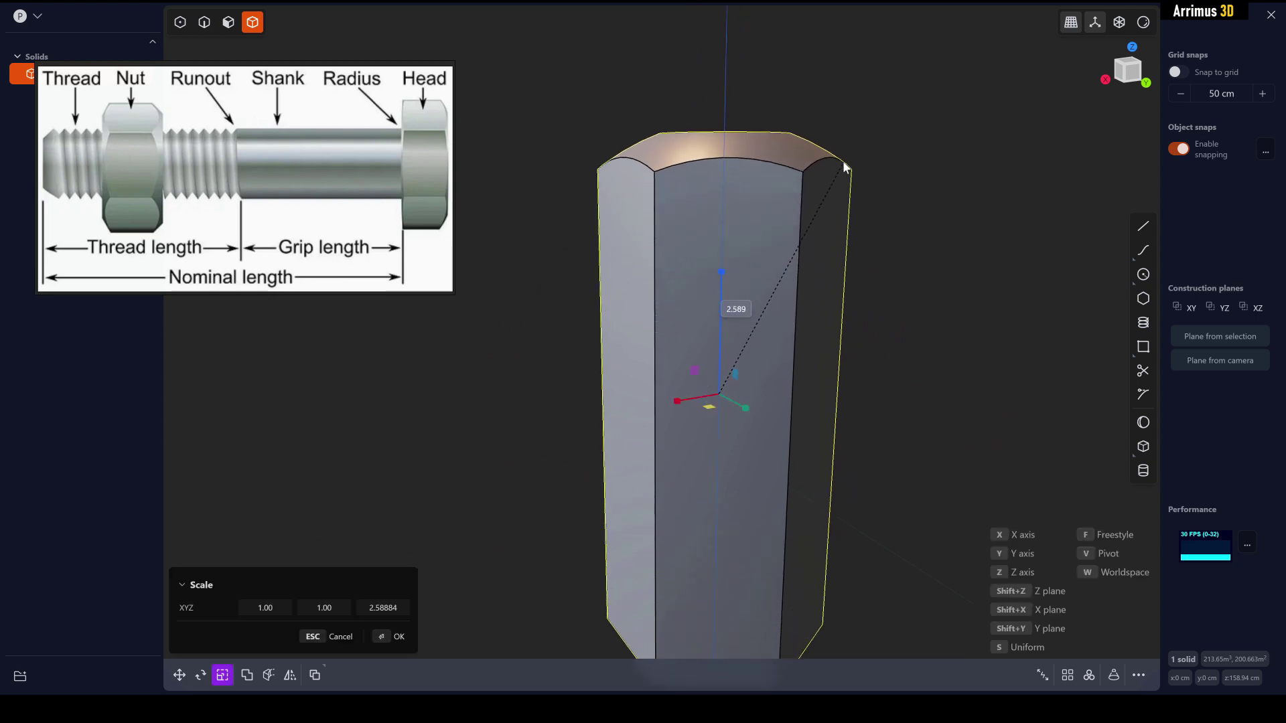
{"action": "left_click", "coordinate": [851, 119]}
{"action": "middle_click_drag", "start_coordinate": [950, 232], "coordinate": [935, 271]}
{"action": "right_click", "coordinate": [935, 270]}
{"action": "key", "text": "ctrl+z"}
Offset the hexagonal prism's bottom face upward to shorten it to bolt-head height.
{"action": "middle_click_drag", "start_coordinate": [854, 404], "coordinate": [788, 521]}
{"action": "key", "text": "3"}
{"action": "middle_click_drag", "start_coordinate": [812, 444], "coordinate": [775, 531]}
{"action": "left_click", "coordinate": [766, 502]}
{"action": "key", "text": "o"}
{"action": "key", "text": "d"}
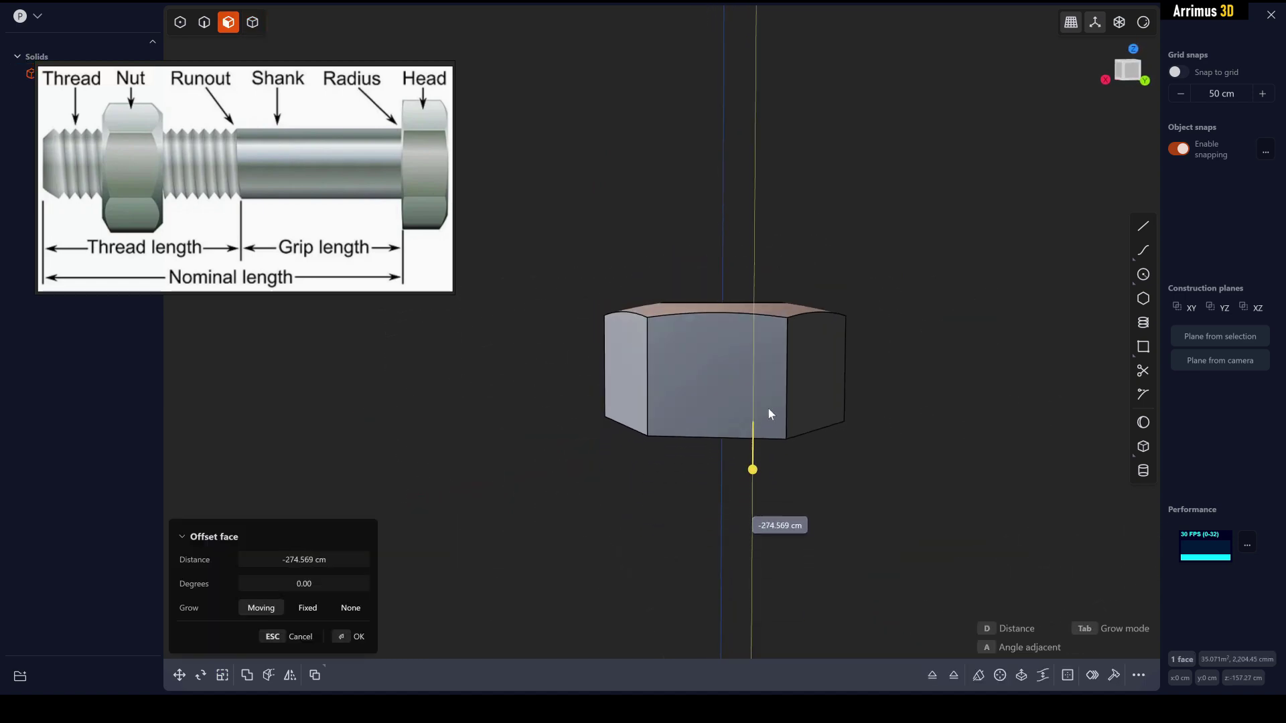
{"action": "left_click", "coordinate": [771, 366]}
{"action": "right_click", "coordinate": [772, 366]}
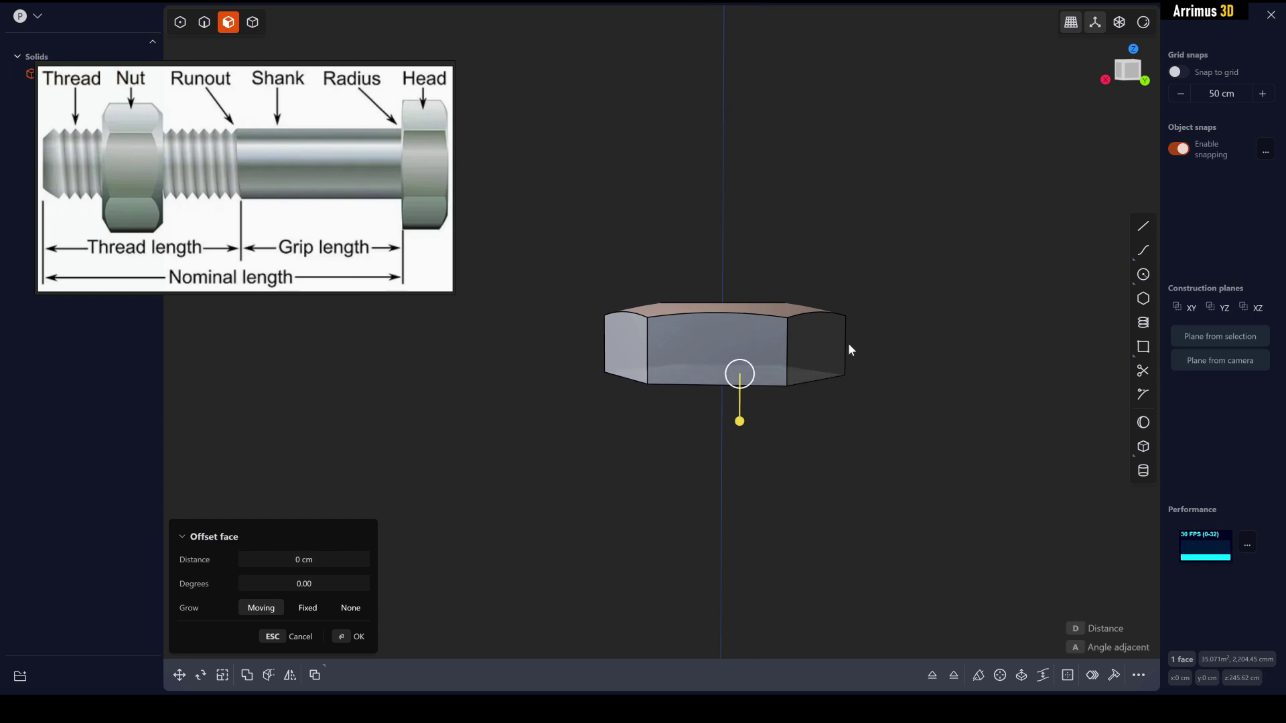
{"action": "middle_click_drag", "start_coordinate": [850, 350], "coordinate": [802, 348]}
{"action": "scroll", "coordinate": [924, 391], "scroll_direction": "up", "scroll_amount": 3}
{"action": "left_click", "coordinate": [938, 398]}
Undo back past the shortening, stretching, deletions and Boolean to restore the separate sphere and hexagonal prism.
{"action": "middle_click_drag", "start_coordinate": [845, 411], "coordinate": [841, 466], "text": "shift"}
{"action": "scroll", "coordinate": [789, 414], "scroll_direction": "up", "scroll_amount": 4}
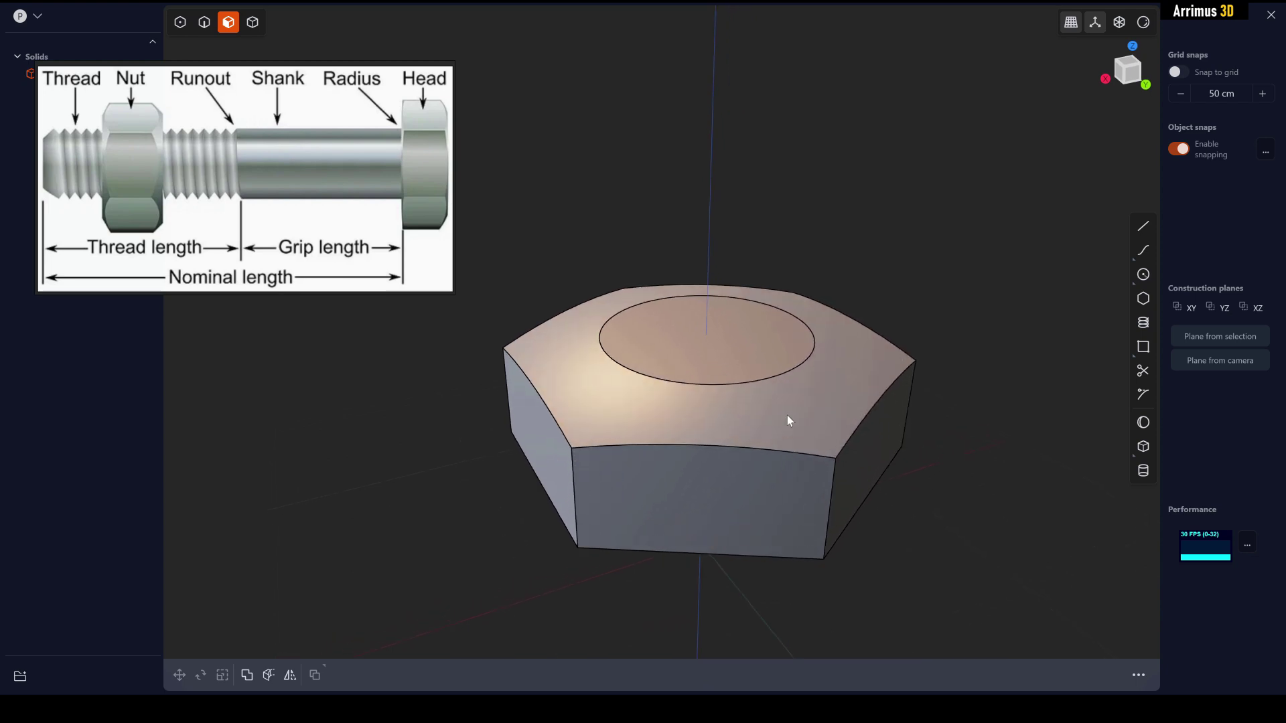
{"action": "middle_click_drag", "start_coordinate": [789, 414], "coordinate": [803, 496]}
{"action": "middle_click_drag", "start_coordinate": [617, 386], "coordinate": [717, 327]}
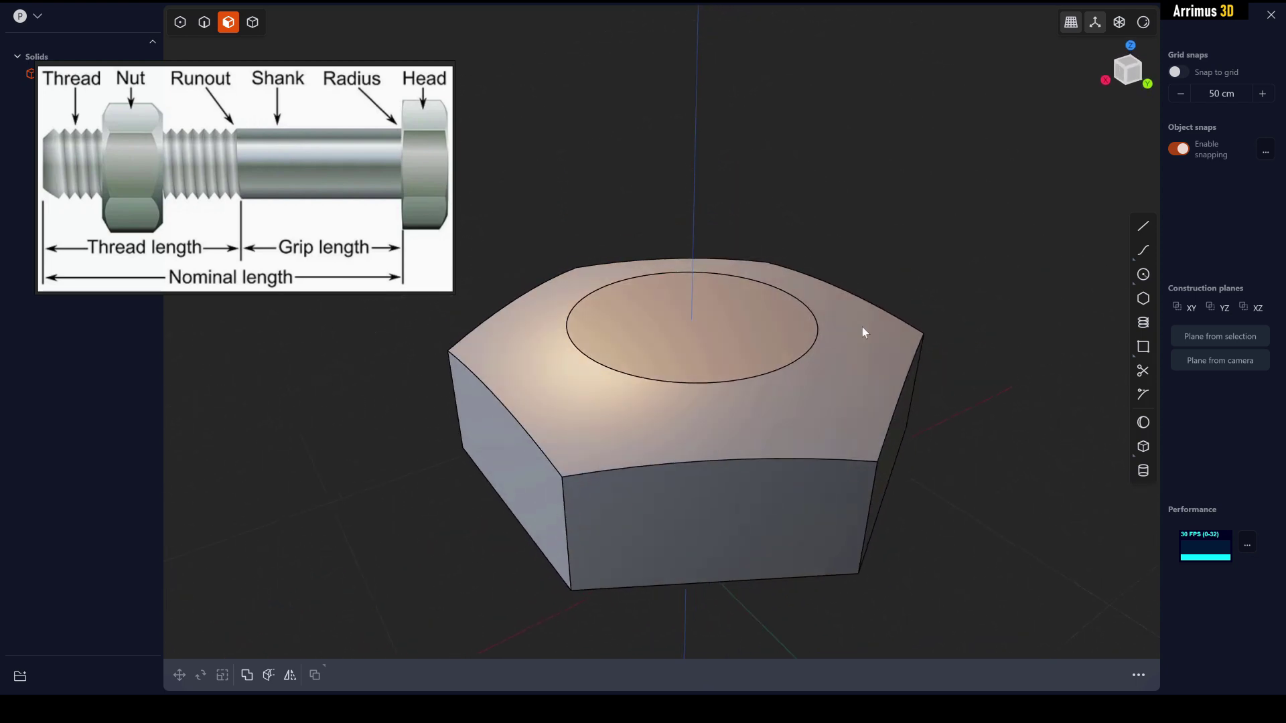
{"action": "key", "text": "ctrl+z"}
{"action": "key", "text": "ctrl+z"}
{"action": "key", "text": "ctrl+z"}
{"action": "key", "text": "ctrl+z"}
{"action": "key", "text": "ctrl+z"}
{"action": "key", "text": "ctrl+z"}
{"action": "key", "text": "ctrl+z"}
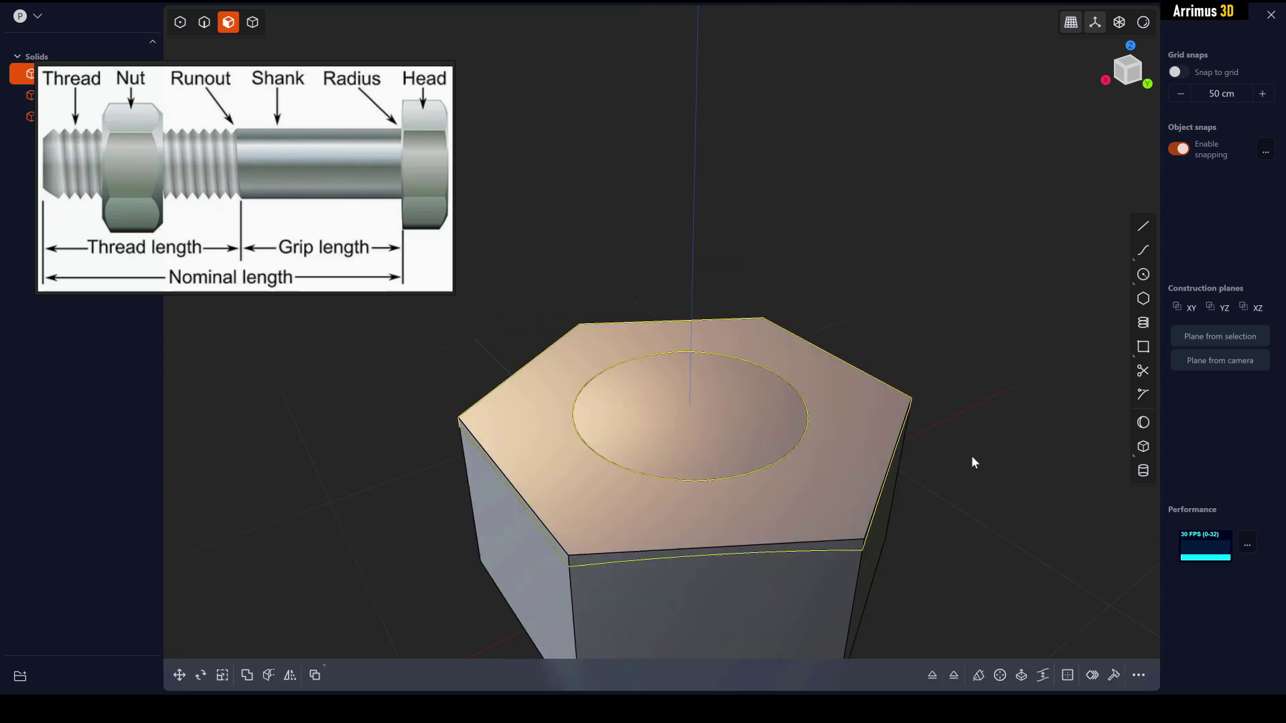
{"action": "key", "text": "ctrl+z"}
{"action": "key", "text": "ctrl+z"}
{"action": "key", "text": "ctrl+z"}
{"action": "key", "text": "ctrl+z"}
{"action": "key", "text": "ctrl+z"}
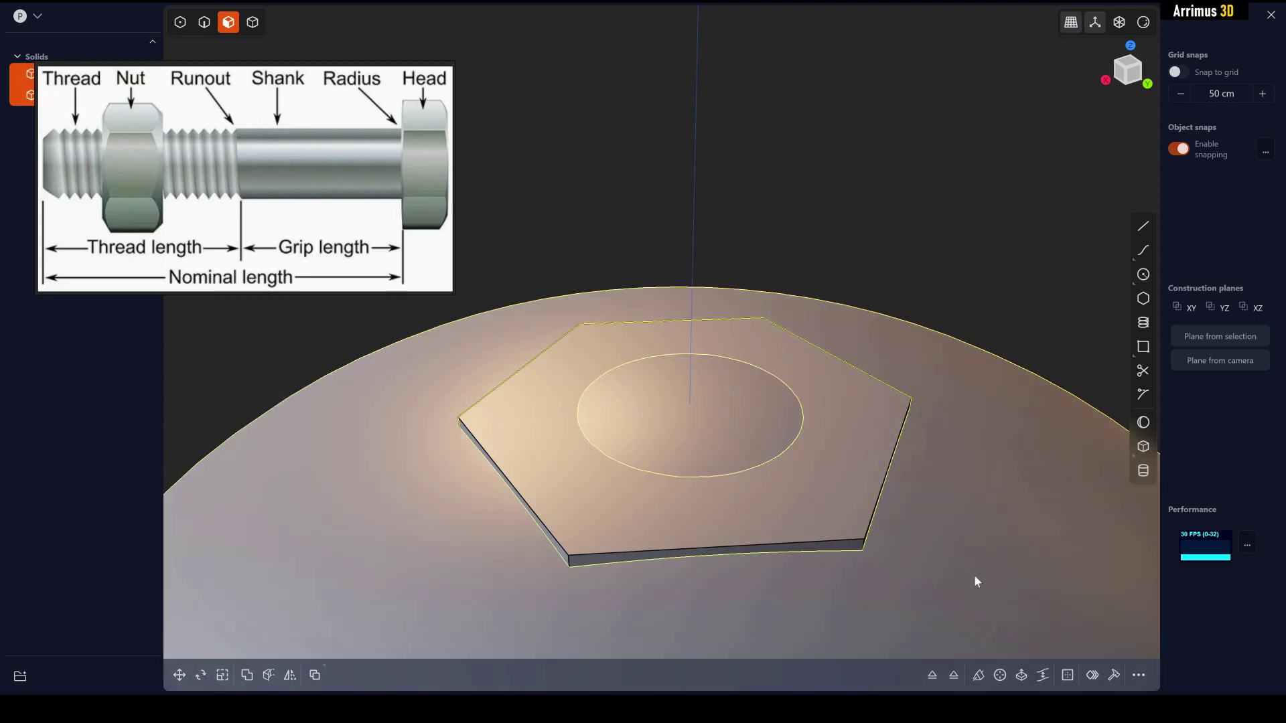
Scale the sphere in the XY plane by about 0.61, leaving its Z scale at 1.
{"action": "left_click", "coordinate": [973, 575]}
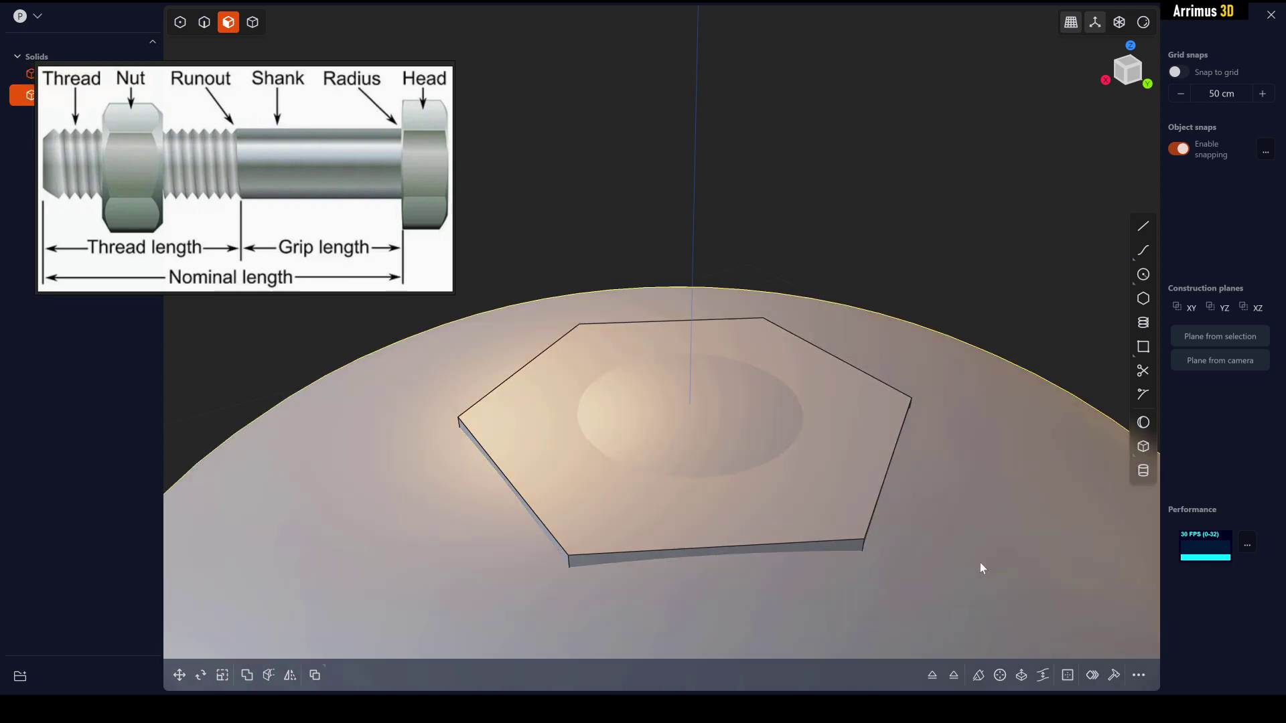
{"action": "middle_click_drag", "start_coordinate": [979, 563], "coordinate": [906, 414]}
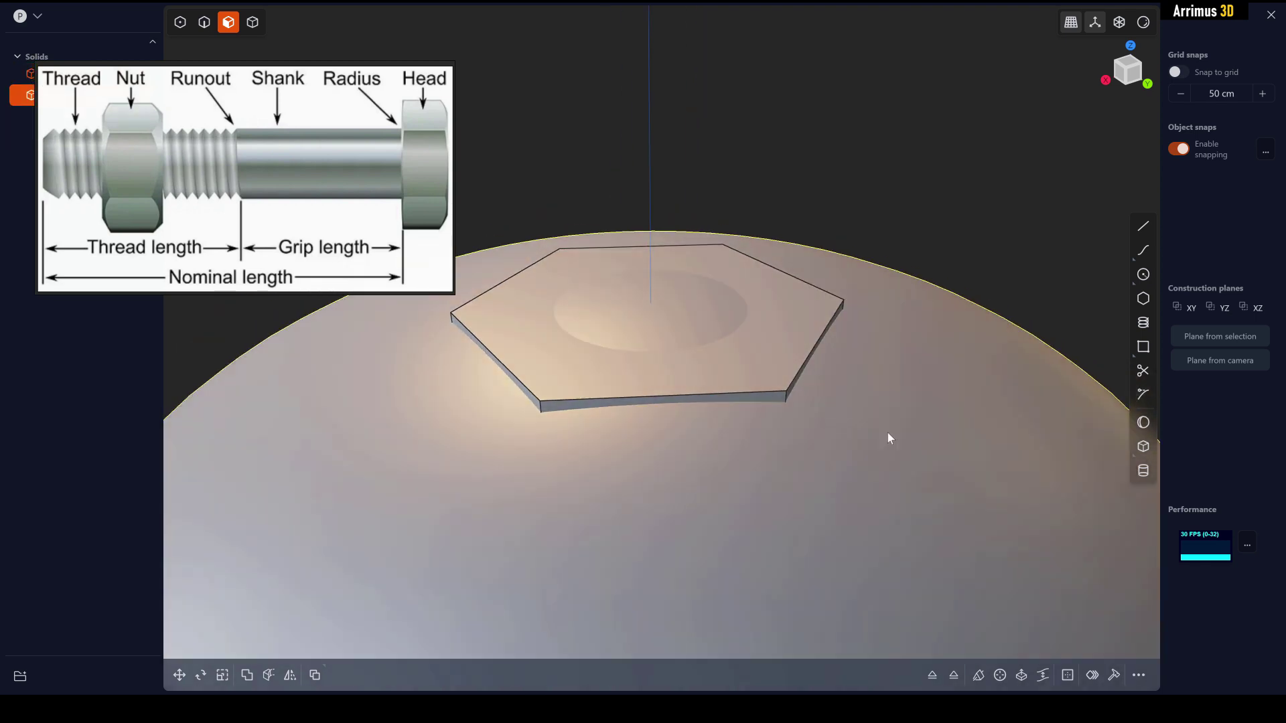
{"action": "left_click", "coordinate": [1020, 229]}
{"action": "middle_click_drag", "start_coordinate": [1026, 245], "coordinate": [957, 281]}
{"action": "key", "text": "4"}
{"action": "left_click", "coordinate": [905, 410]}
{"action": "middle_click_drag", "start_coordinate": [888, 408], "coordinate": [860, 444]}
{"action": "key", "text": "s"}
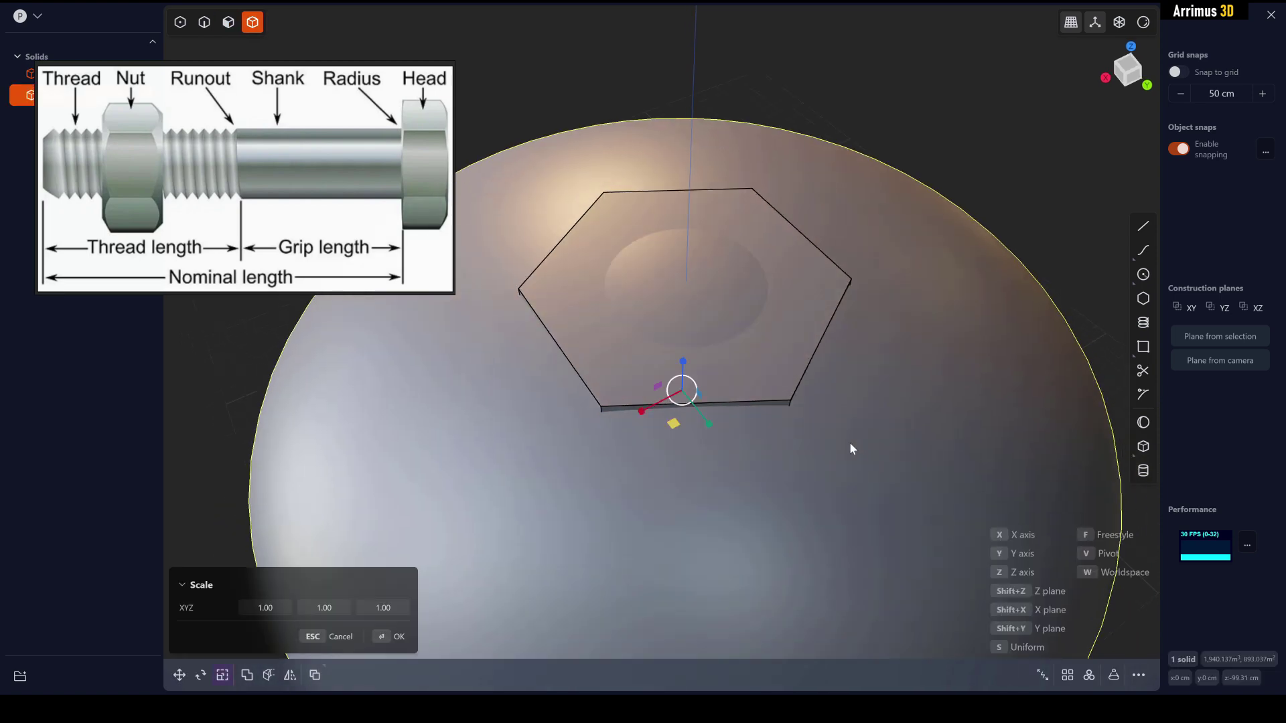
{"action": "left_click_drag", "start_coordinate": [678, 426], "coordinate": [685, 412]}
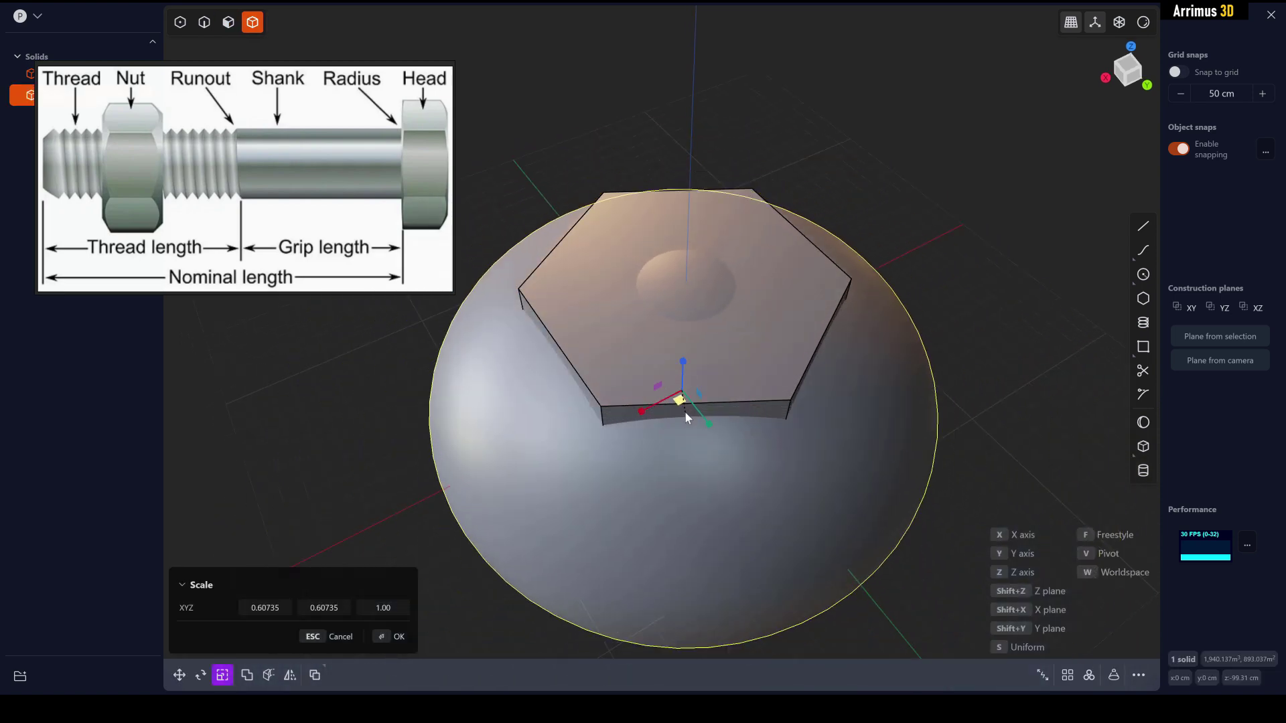
{"action": "key", "text": "Return"}
Raise the sphere along Z to about -58 cm so its dome covers most of the prism's top face.
{"action": "middle_click_drag", "start_coordinate": [795, 431], "coordinate": [783, 385]}
{"action": "key", "text": "g"}
{"action": "key", "text": "z"}
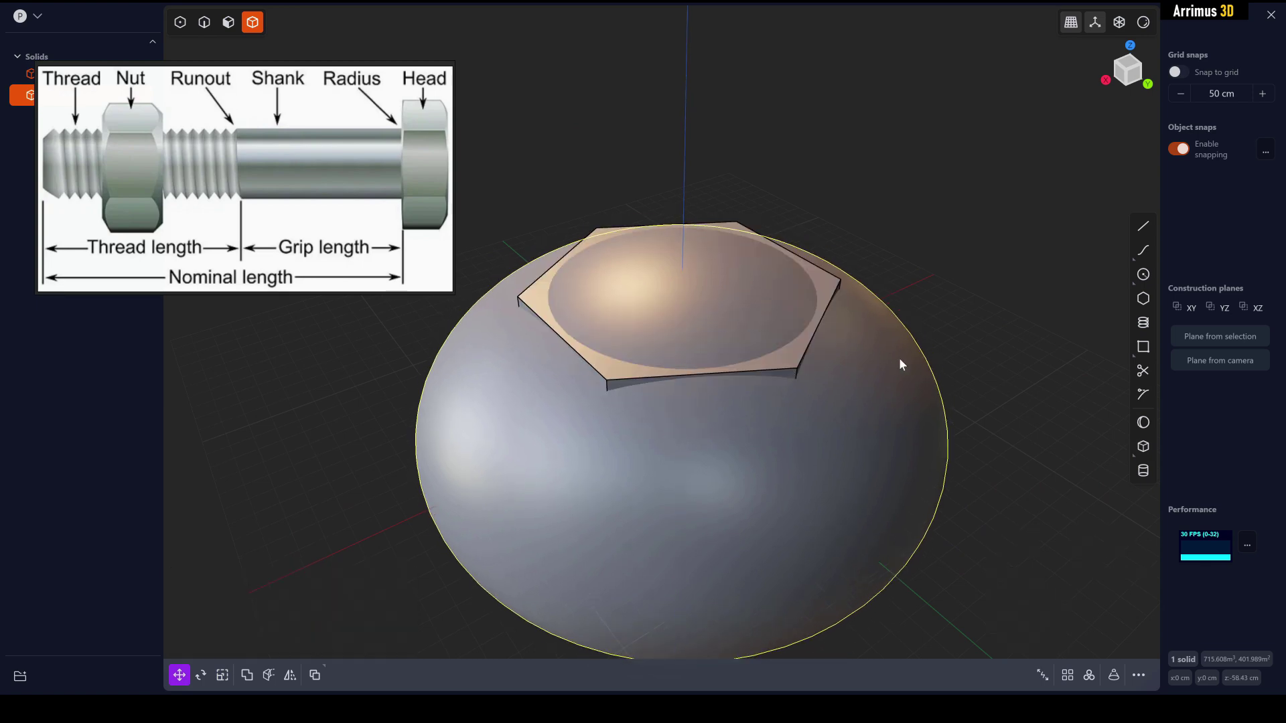
{"action": "left_click", "coordinate": [960, 309]}
Run a Boolean on the hexagonal prism and the narrowed sphere to split them into separate bodies.
{"action": "scroll", "coordinate": [885, 320], "scroll_direction": "up", "scroll_amount": 2}
{"action": "left_click", "coordinate": [785, 368]}
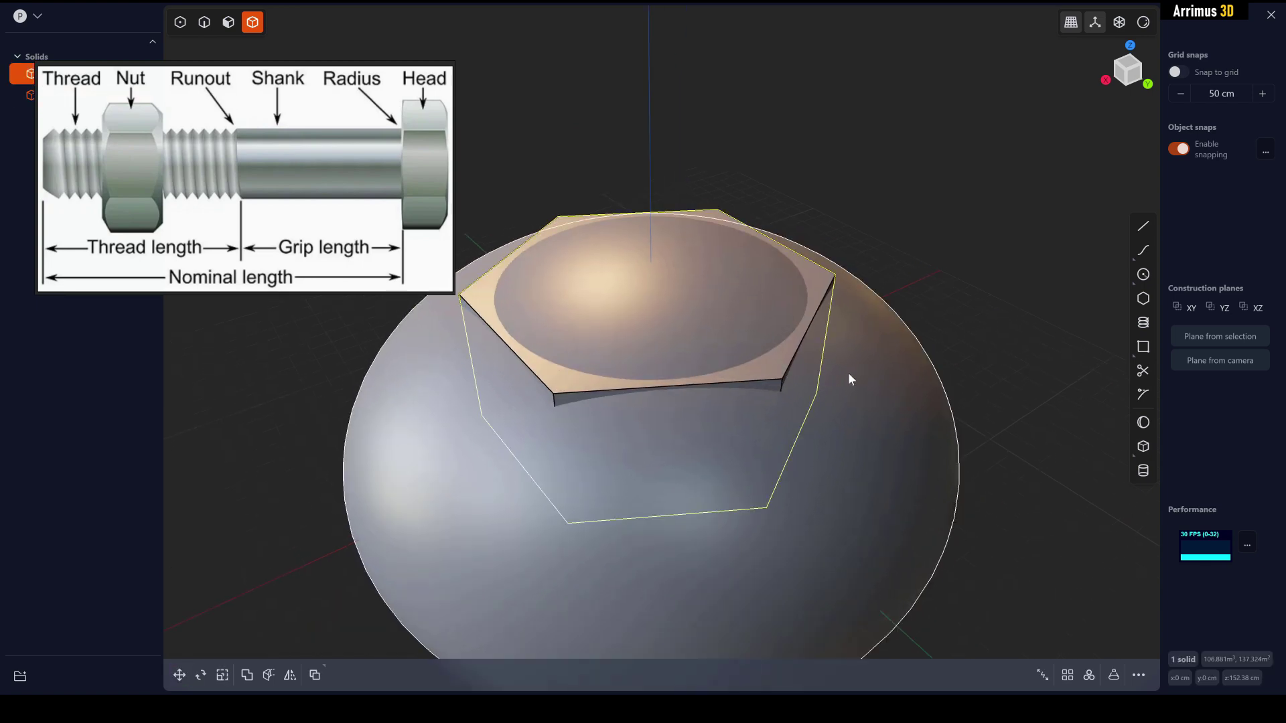
{"action": "left_click", "coordinate": [853, 374], "text": "shift"}
{"action": "key", "text": "q"}
{"action": "key", "text": "q"}
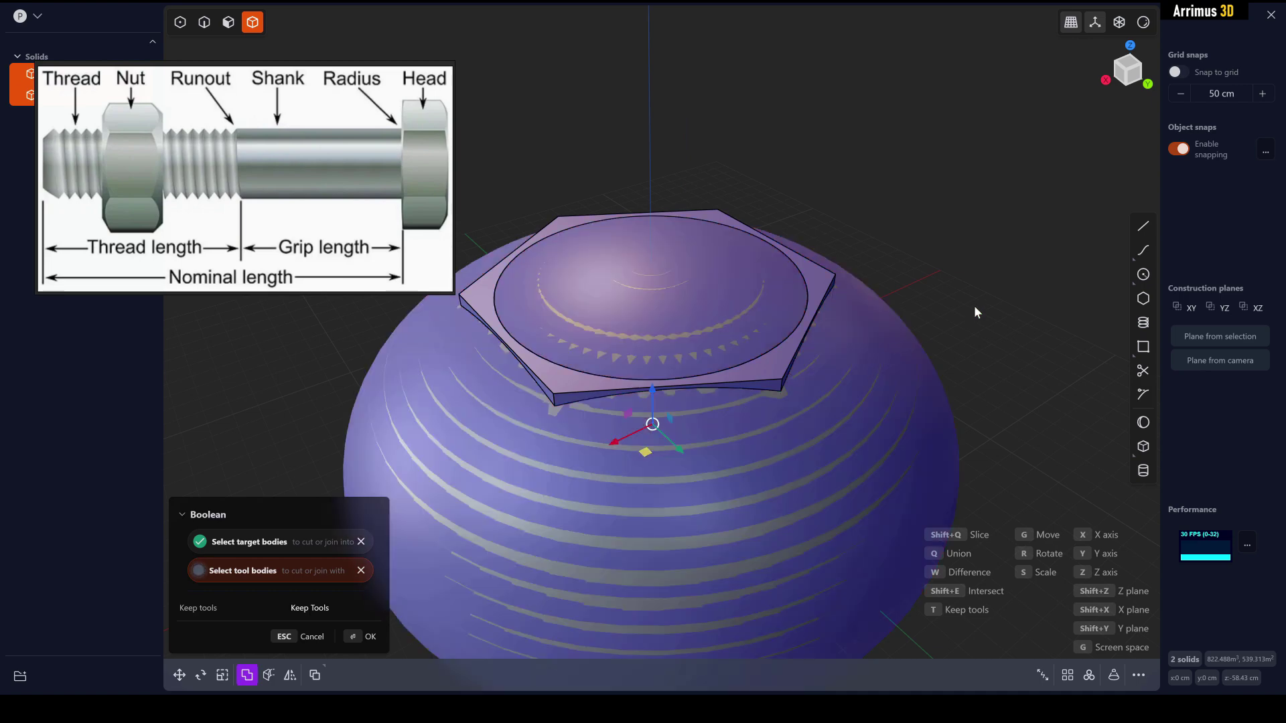
{"action": "key", "text": "Return"}
Delete the outer sphere body and the leftover pieces around the top, keeping the hexagonal prism with curved corners.
{"action": "left_click", "coordinate": [1018, 269]}
{"action": "left_click", "coordinate": [861, 378]}
{"action": "key", "text": "Delete"}
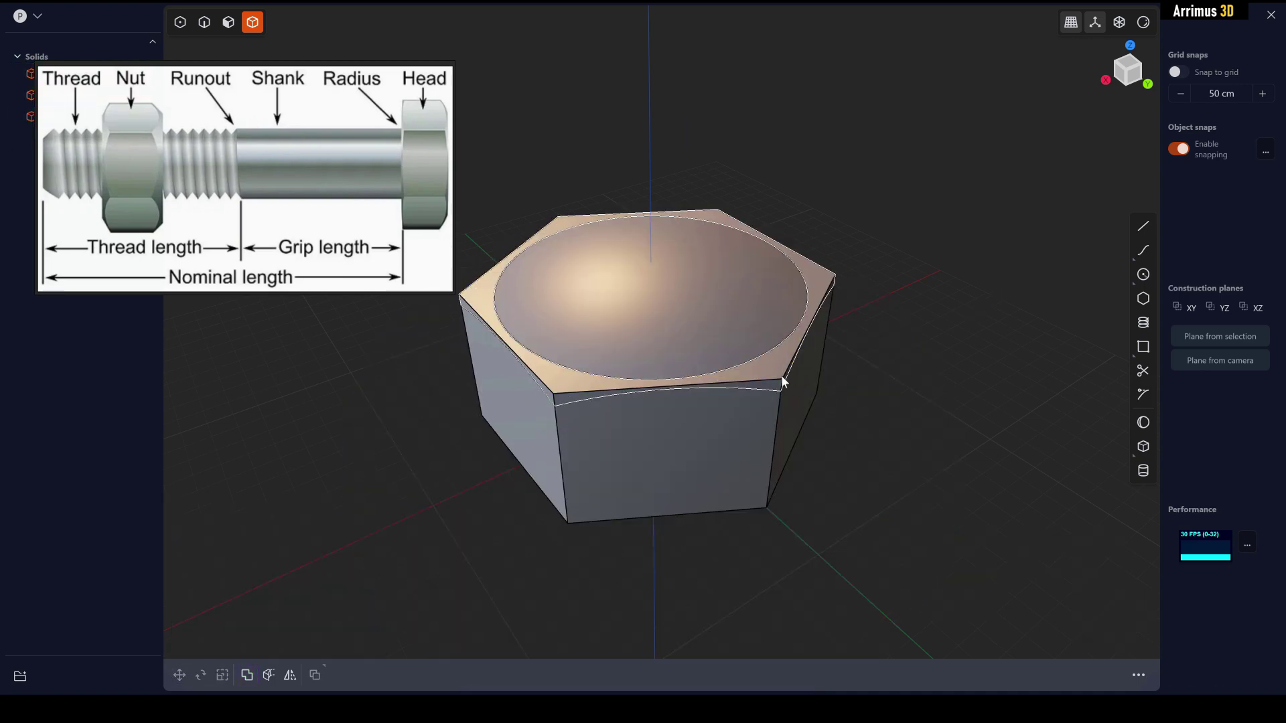
{"action": "scroll", "coordinate": [756, 394], "scroll_direction": "up", "scroll_amount": 3}
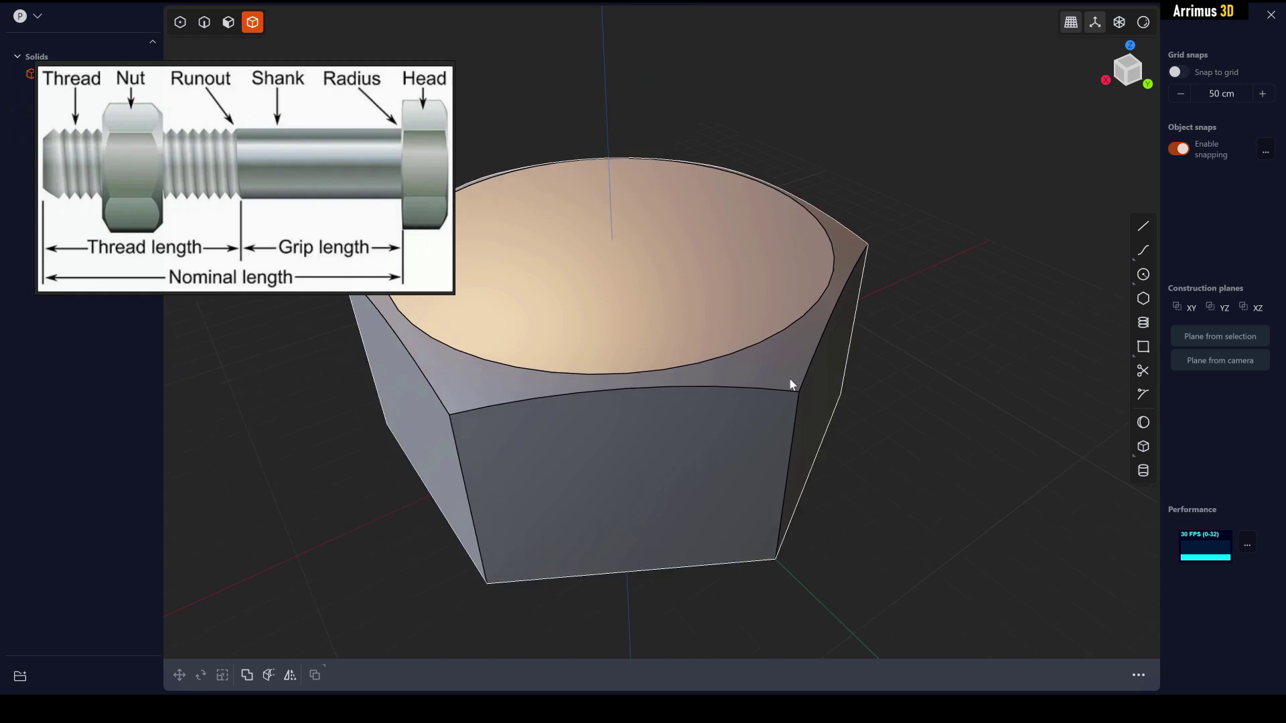
Offset the hexagonal prism's bottom face upward to leave a thin bolt head.
{"action": "middle_click_drag", "start_coordinate": [795, 390], "coordinate": [877, 336]}
{"action": "key", "text": "3"}
{"action": "middle_click_drag", "start_coordinate": [754, 497], "coordinate": [749, 451]}
{"action": "left_click", "coordinate": [752, 455]}
{"action": "mouse_move", "coordinate": [750, 456]}
{"action": "left_mouse_down"}
{"action": "mouse_move", "coordinate": [729, 382]}
{"action": "mouse_move", "coordinate": [748, 332]}
{"action": "mouse_move", "coordinate": [868, 335]}
{"action": "left_mouse_up"}
{"action": "right_click", "coordinate": [870, 332]}
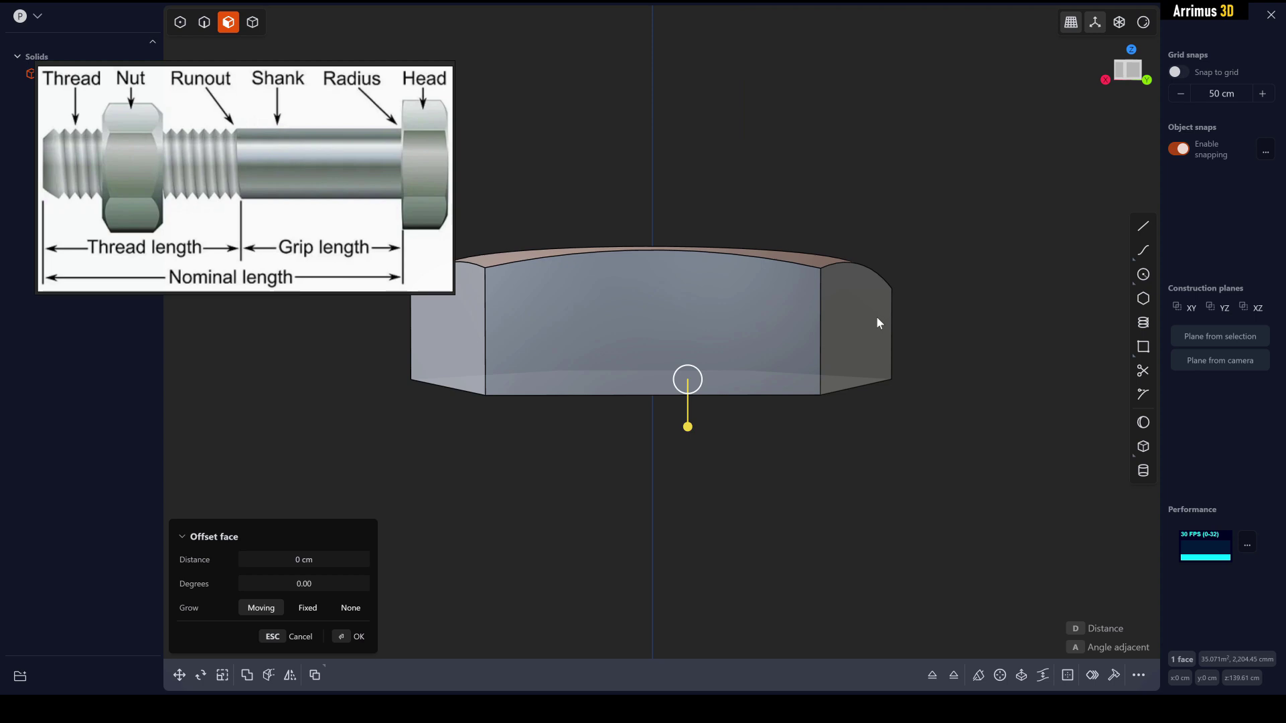
{"action": "scroll", "coordinate": [884, 316], "scroll_direction": "down", "scroll_amount": 3}
{"action": "key", "text": "Escape"}
Move the bolt head body up along Z, well above the grid, to make room for the shank.
{"action": "key", "text": "4"}
{"action": "left_click", "coordinate": [814, 331]}
{"action": "scroll", "coordinate": [834, 325], "scroll_direction": "down", "scroll_amount": 3}
{"action": "middle_click_drag", "start_coordinate": [925, 337], "coordinate": [935, 377]}
{"action": "left_click_drag", "start_coordinate": [903, 235], "coordinate": [798, 330]}
{"action": "middle_click_drag", "start_coordinate": [799, 330], "coordinate": [786, 426], "text": "shift"}
{"action": "key", "text": "g"}
{"action": "key", "text": "z"}
{"action": "left_click", "coordinate": [790, 111]}
{"action": "right_click", "coordinate": [884, 326]}
{"action": "key", "text": "Escape"}
{"action": "middle_click_drag", "start_coordinate": [938, 271], "coordinate": [874, 423], "text": "shift"}
{"action": "left_click", "coordinate": [877, 426]}
Copy the circular edge of the head's top as a curve and place it at the head's underside.
{"action": "scroll", "coordinate": [813, 341], "scroll_direction": "up", "scroll_amount": 3}
{"action": "key", "text": "3"}
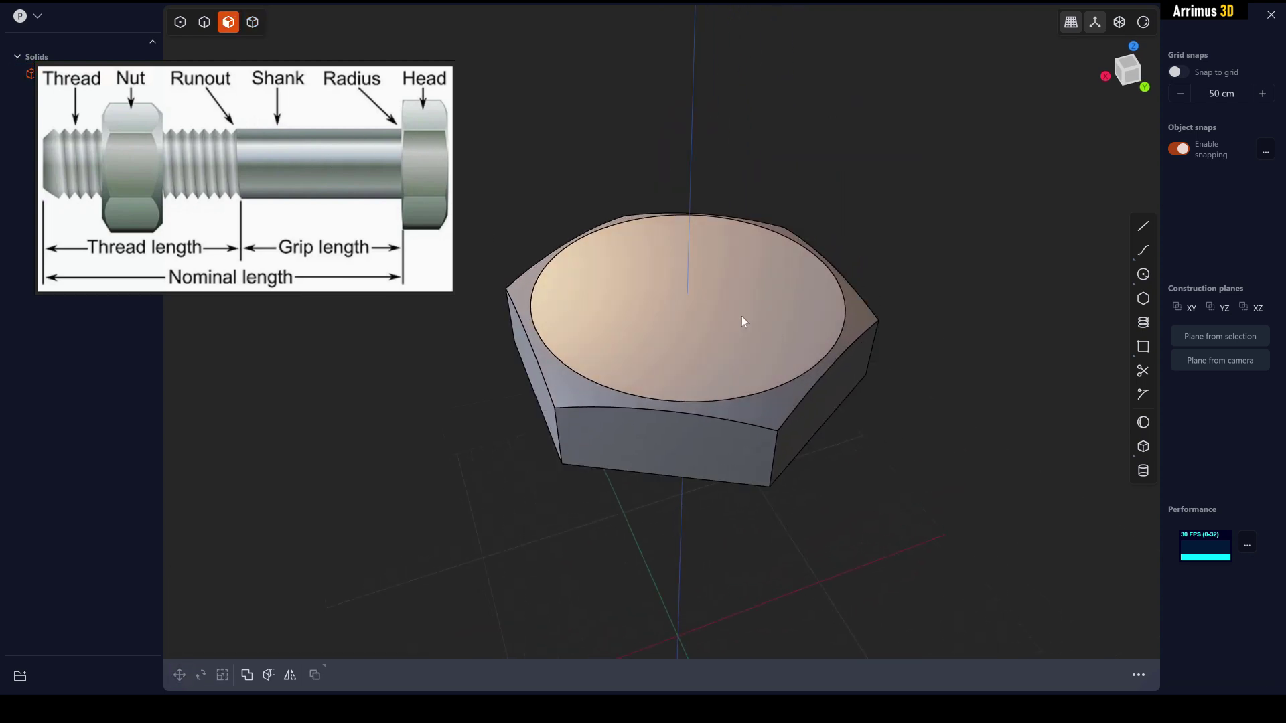
{"action": "key", "text": "2"}
{"action": "left_click", "coordinate": [821, 361]}
{"action": "middle_click_drag", "start_coordinate": [821, 362], "coordinate": [796, 240]}
{"action": "key", "text": "g"}
{"action": "left_click", "coordinate": [811, 302]}
{"action": "right_click", "coordinate": [885, 376]}
{"action": "left_click", "coordinate": [843, 327]}
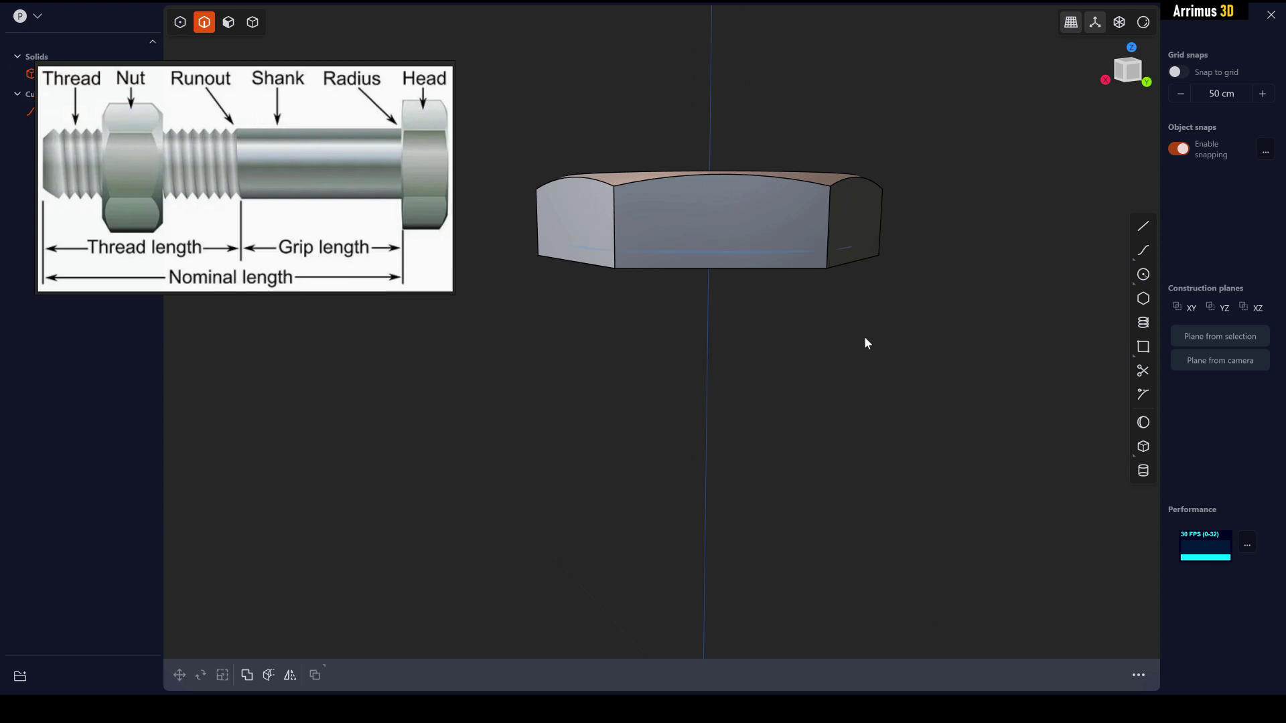
Isolate the circle curve and extrude its region downward into a cylindrical shank.
{"action": "left_click", "coordinate": [762, 253]}
{"action": "key", "text": "shift+h"}
{"action": "left_click", "coordinate": [806, 301]}
{"action": "key", "text": "3"}
{"action": "left_click", "coordinate": [766, 247]}
{"action": "key", "text": "e"}
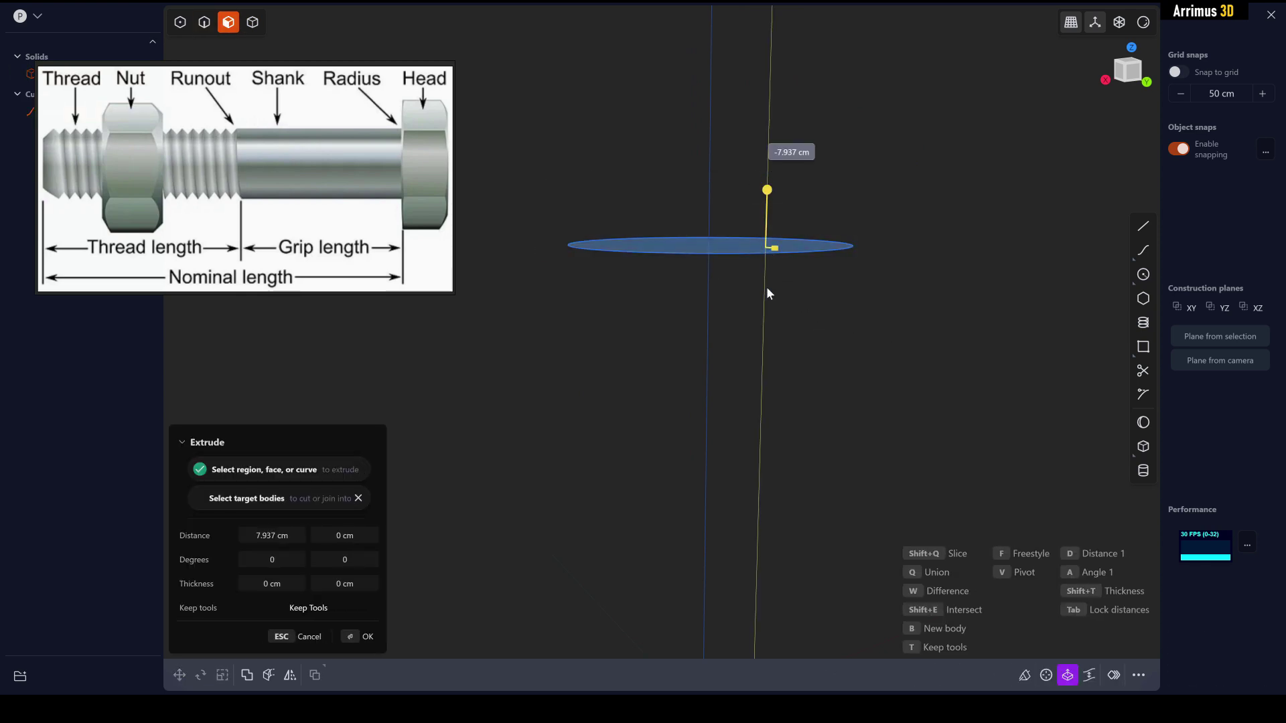
{"action": "left_click", "coordinate": [754, 516]}
Delete the leftover circle curve and unhide the bolt head.
{"action": "key", "text": "2"}
{"action": "left_click", "coordinate": [808, 253]}
{"action": "key", "text": "x"}
{"action": "key", "text": "alt+h"}
Scale the shank cylinder in the XY plane down to roughly half its diameter.
{"action": "middle_click_drag", "start_coordinate": [937, 310], "coordinate": [889, 297]}
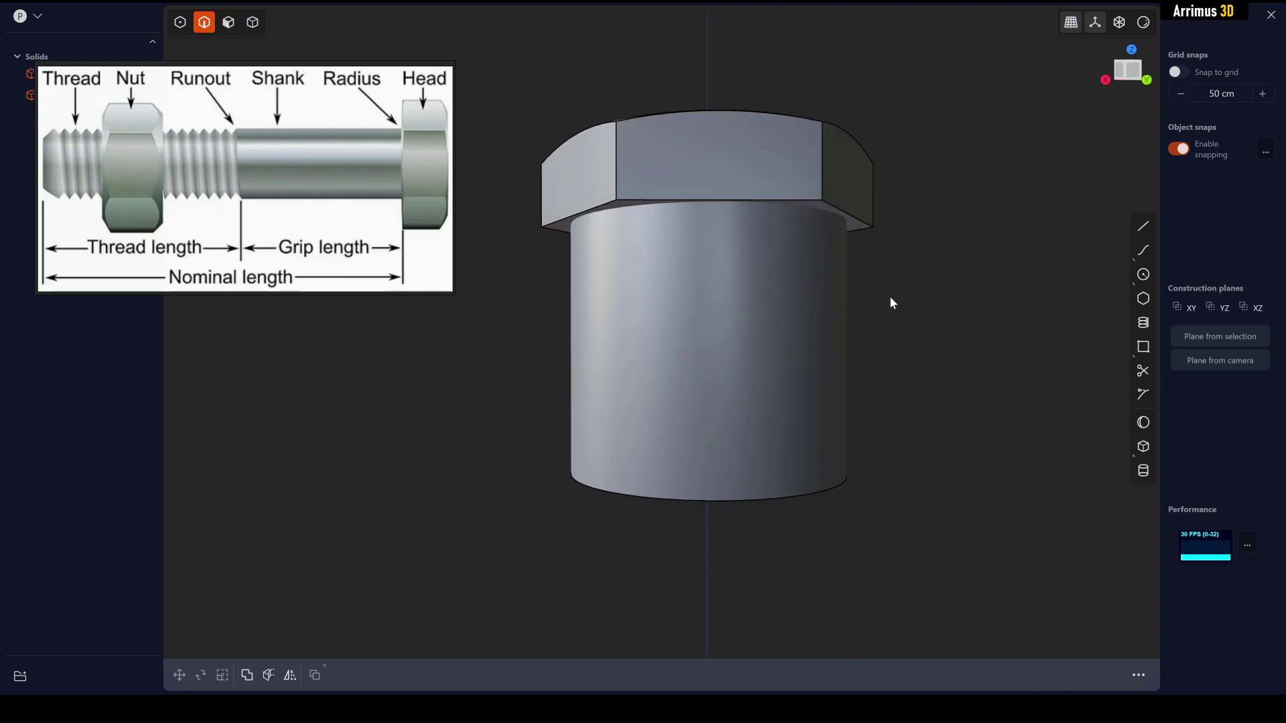
{"action": "key", "text": "4"}
{"action": "left_click", "coordinate": [795, 312]}
{"action": "middle_click_drag", "start_coordinate": [795, 312], "coordinate": [801, 302]}
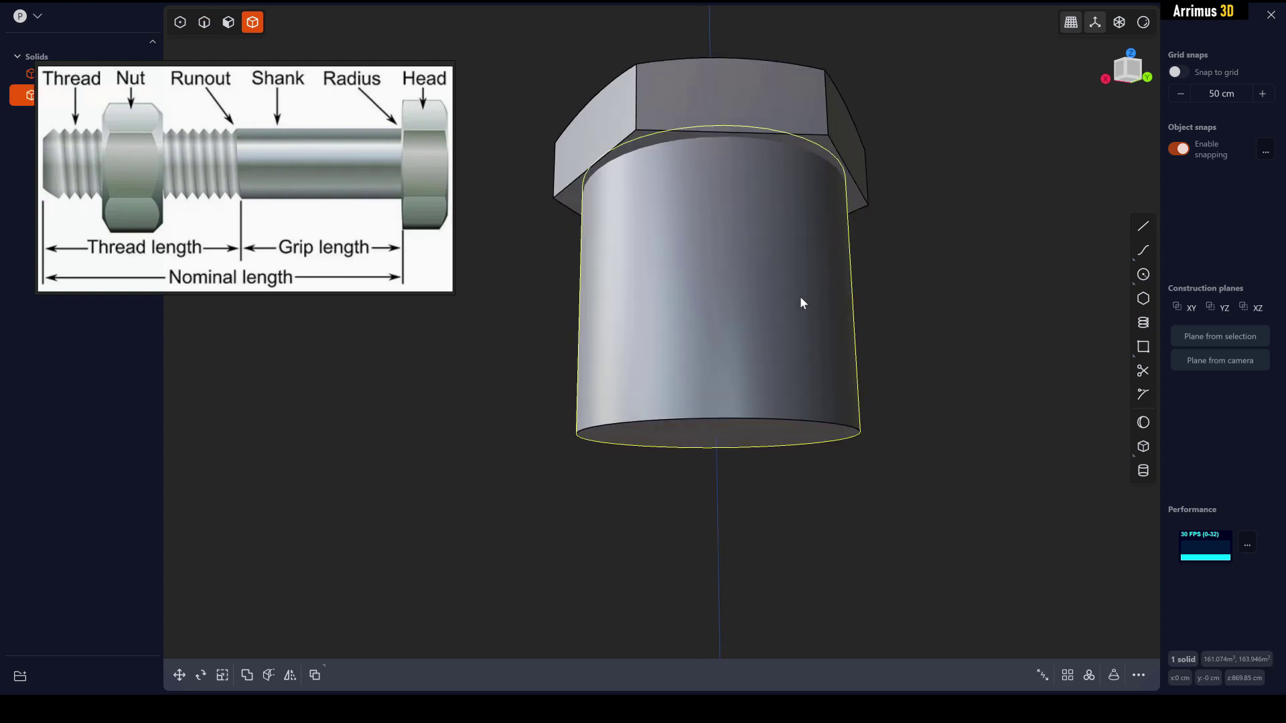
{"action": "key", "text": "s"}
{"action": "middle_click_drag", "start_coordinate": [721, 279], "coordinate": [696, 222]}
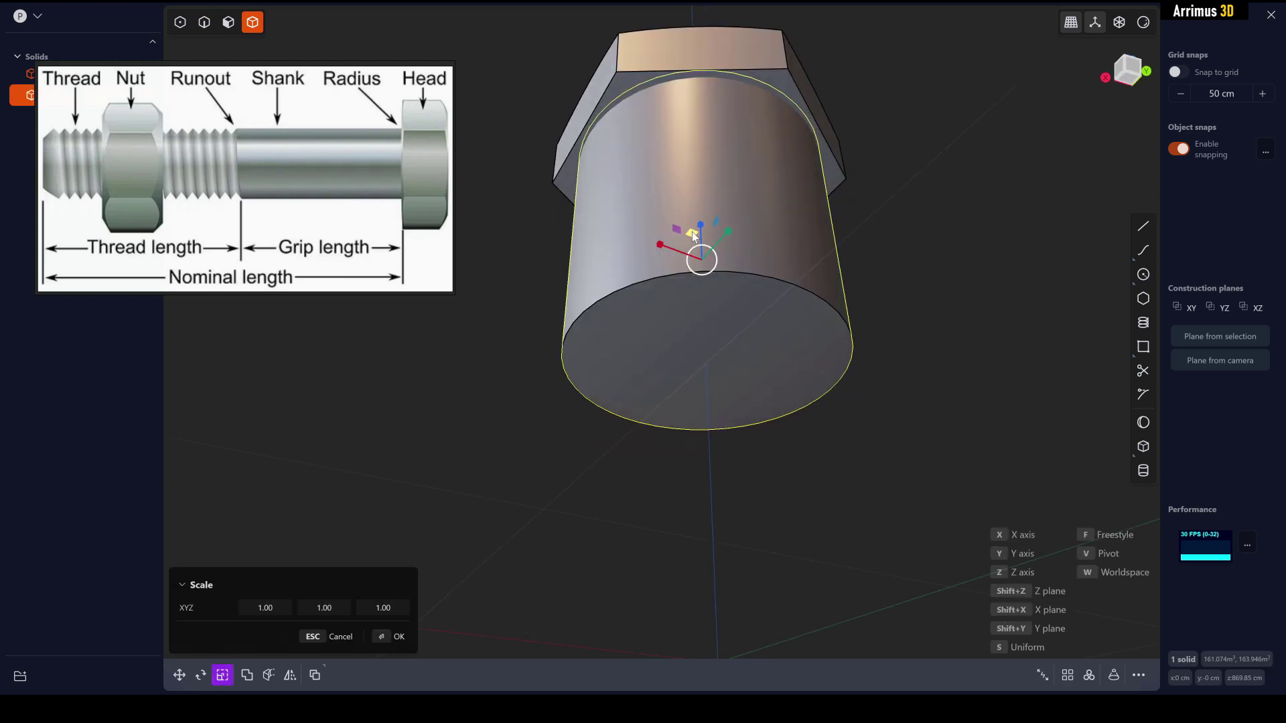
{"action": "left_click_drag", "start_coordinate": [692, 231], "coordinate": [697, 245]}
{"action": "right_click", "coordinate": [803, 335]}
{"action": "middle_click_drag", "start_coordinate": [821, 342], "coordinate": [804, 363]}
{"action": "left_click", "coordinate": [815, 462]}
Offset the bolt head's underside slightly downward to thicken the head.
{"action": "scroll", "coordinate": [804, 363], "scroll_direction": "down", "scroll_amount": 3}
{"action": "key", "text": "3"}
{"action": "scroll", "coordinate": [796, 379], "scroll_direction": "down", "scroll_amount": 1}
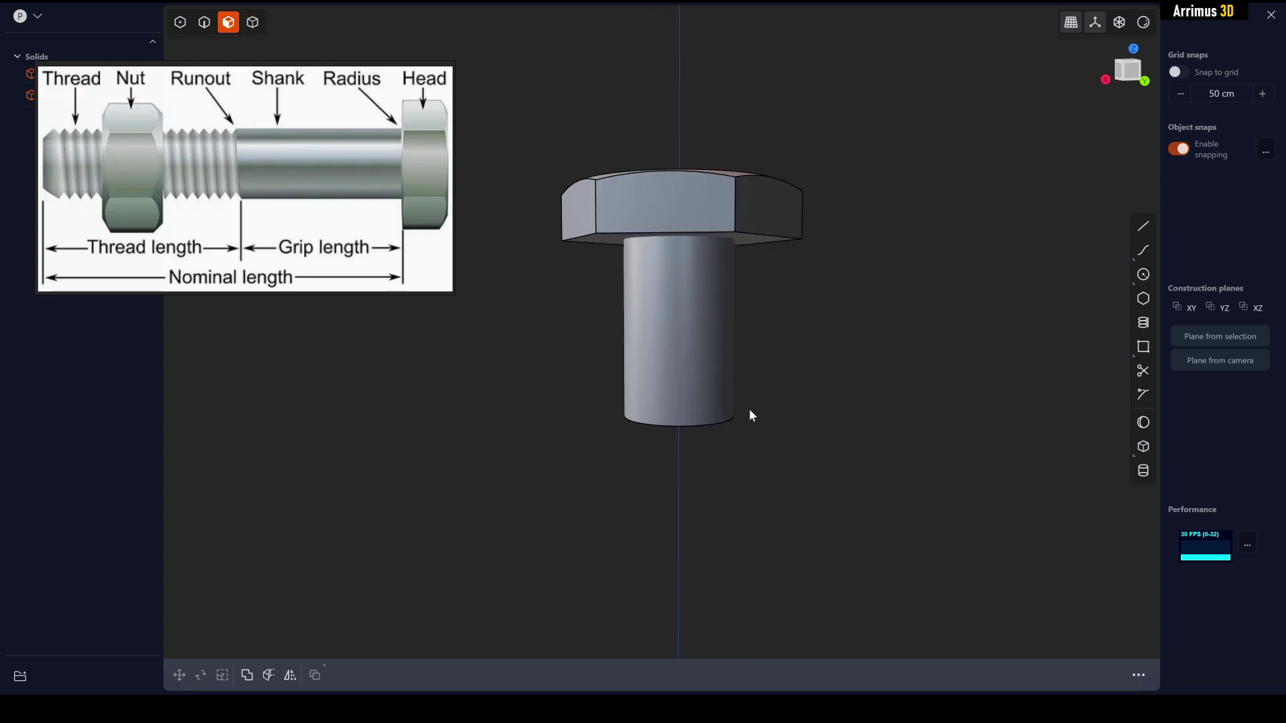
{"action": "middle_click_drag", "start_coordinate": [741, 424], "coordinate": [802, 411]}
{"action": "left_click", "coordinate": [695, 379]}
{"action": "middle_click_drag", "start_coordinate": [766, 373], "coordinate": [751, 248]}
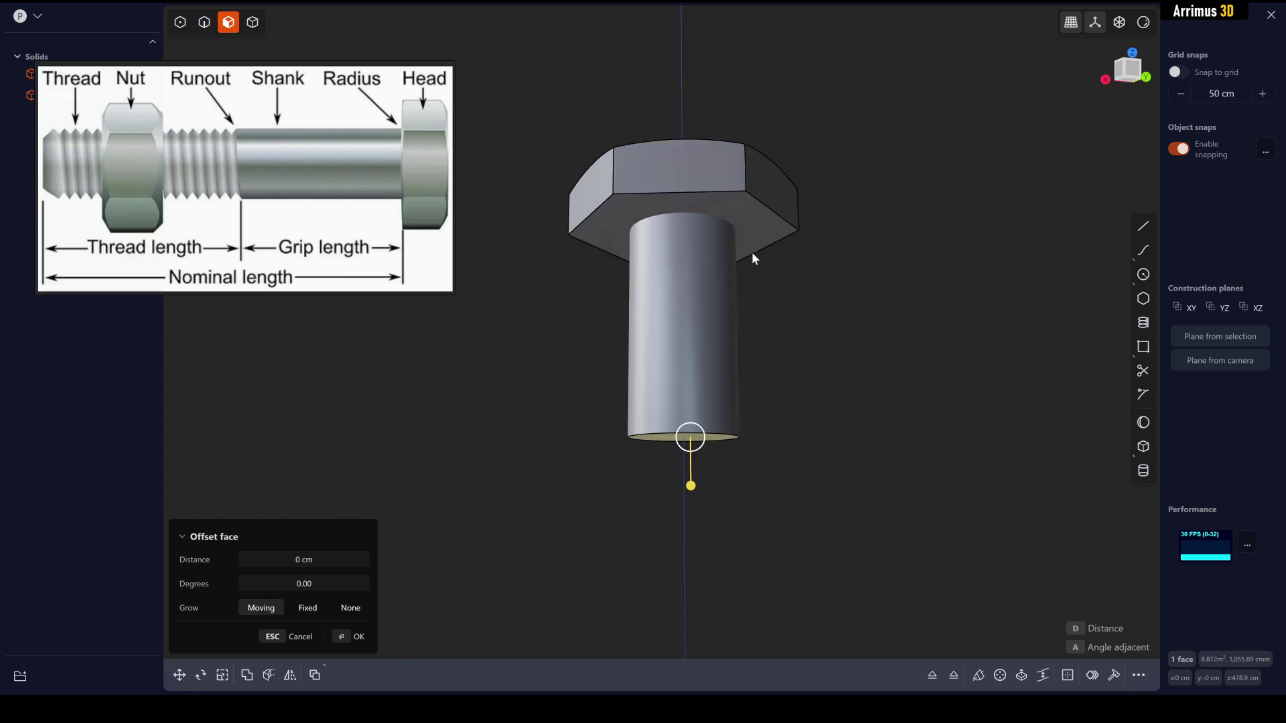
{"action": "left_click", "coordinate": [750, 235]}
{"action": "left_click_drag", "start_coordinate": [749, 234], "coordinate": [751, 240]}
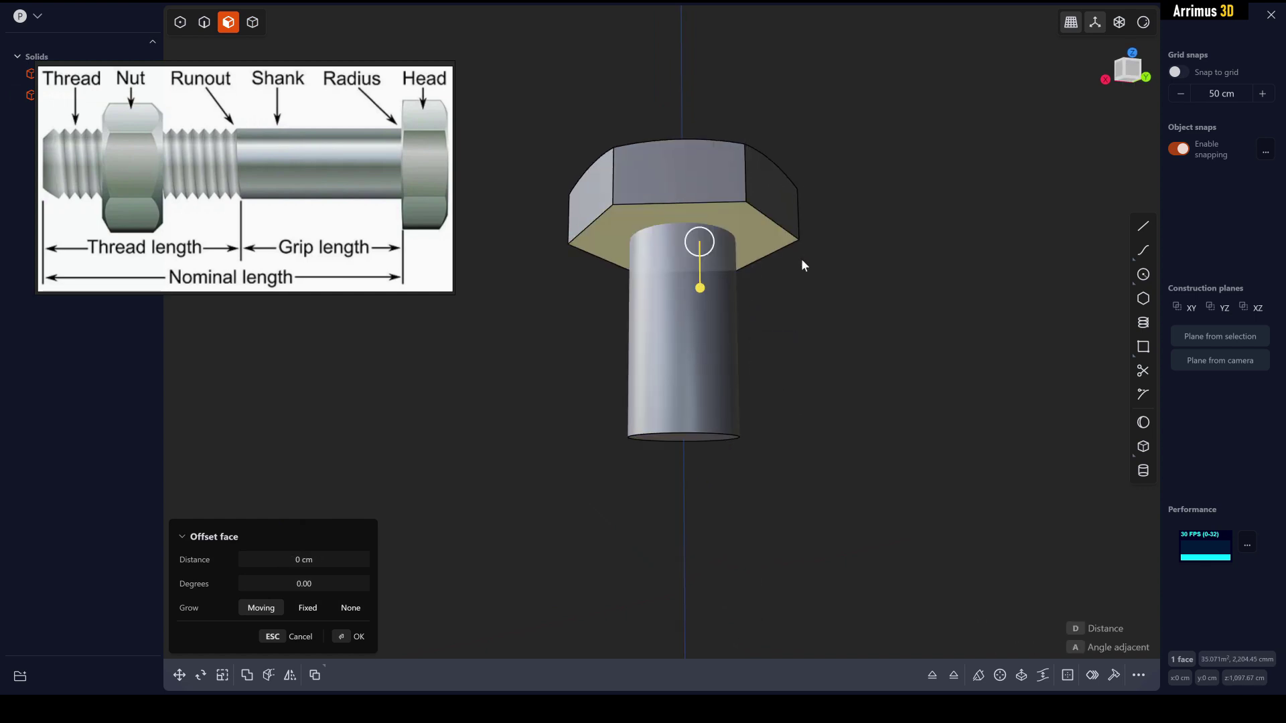
{"action": "key", "text": "Escape"}
Offset the shank's end face outward by about 70 cm.
{"action": "middle_click_drag", "start_coordinate": [745, 383], "coordinate": [711, 412]}
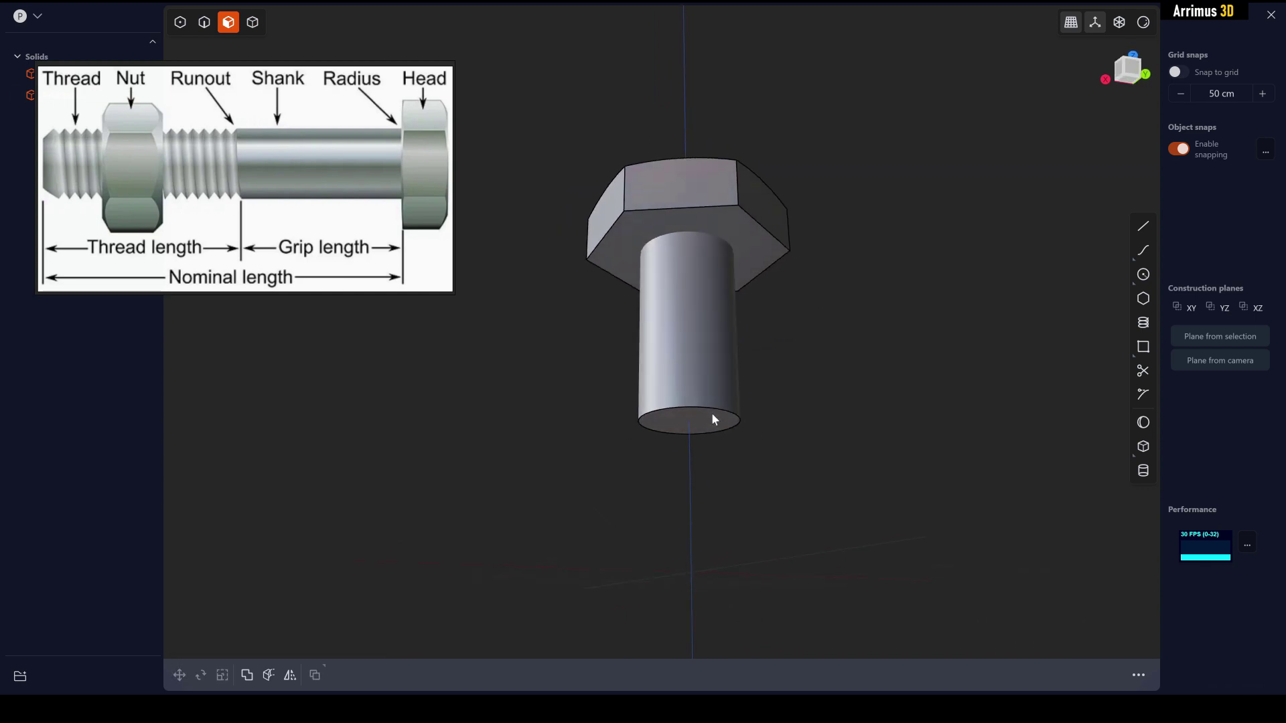
{"action": "left_click", "coordinate": [712, 413]}
{"action": "left_click_drag", "start_coordinate": [712, 413], "coordinate": [712, 435]}
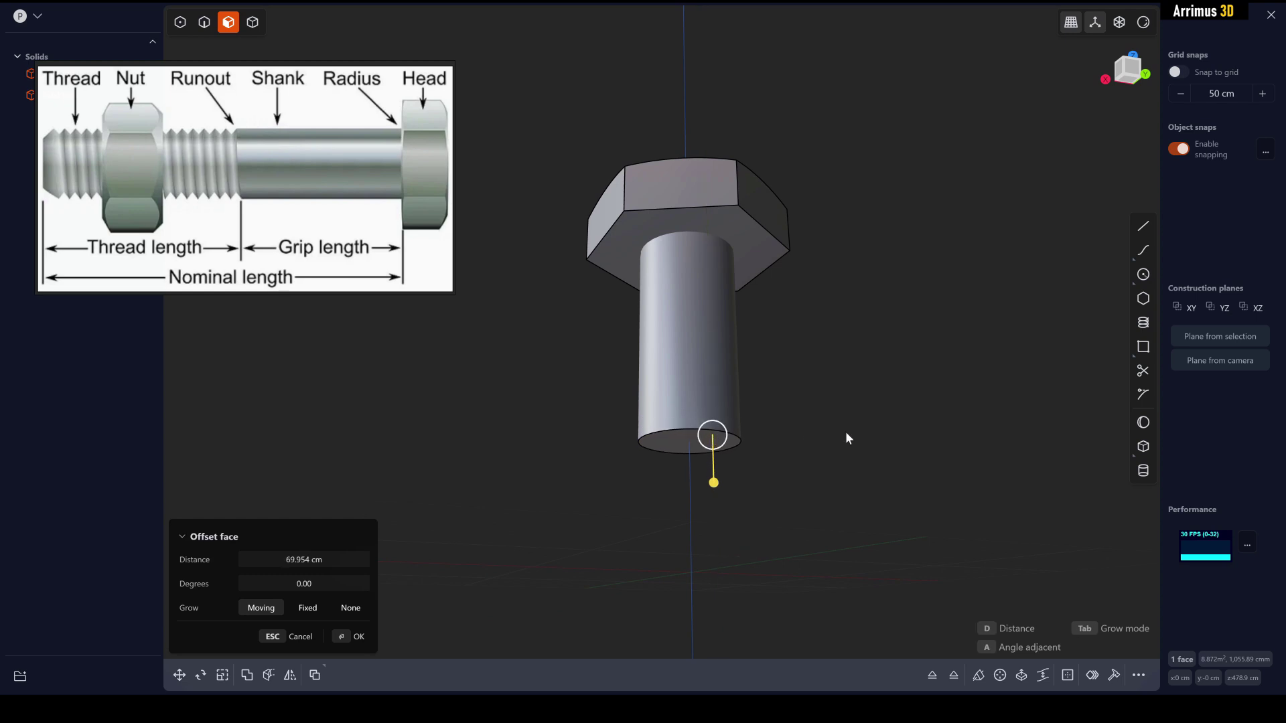
{"action": "right_click", "coordinate": [936, 474]}
Lengthen the shank further by offsetting its end face about 768 cm.
{"action": "middle_click_drag", "start_coordinate": [847, 499], "coordinate": [841, 399], "text": "shift"}
{"action": "left_click", "coordinate": [724, 343]}
{"action": "middle_click_drag", "start_coordinate": [724, 343], "coordinate": [695, 352]}
{"action": "scroll", "coordinate": [710, 321], "scroll_direction": "down", "scroll_amount": 3}
{"action": "left_click_drag", "start_coordinate": [742, 300], "coordinate": [713, 454]}
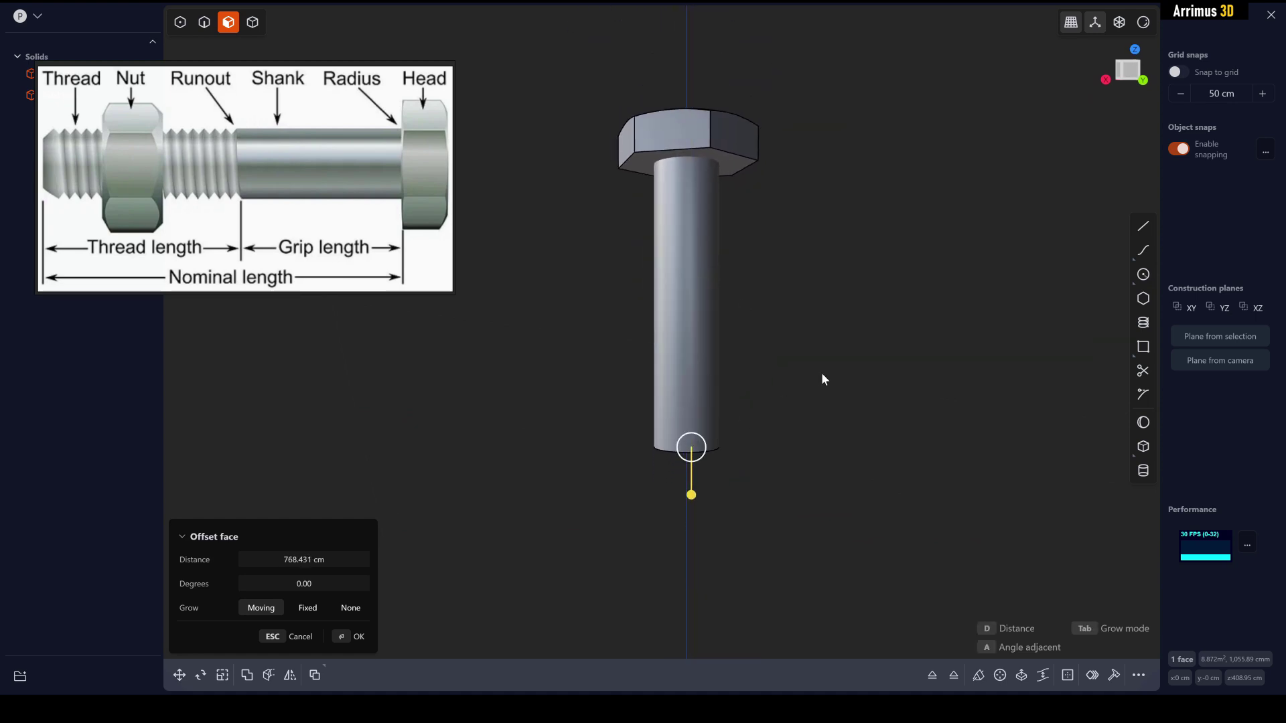
{"action": "middle_click_drag", "start_coordinate": [772, 393], "coordinate": [797, 345]}
{"action": "key", "text": "Return"}
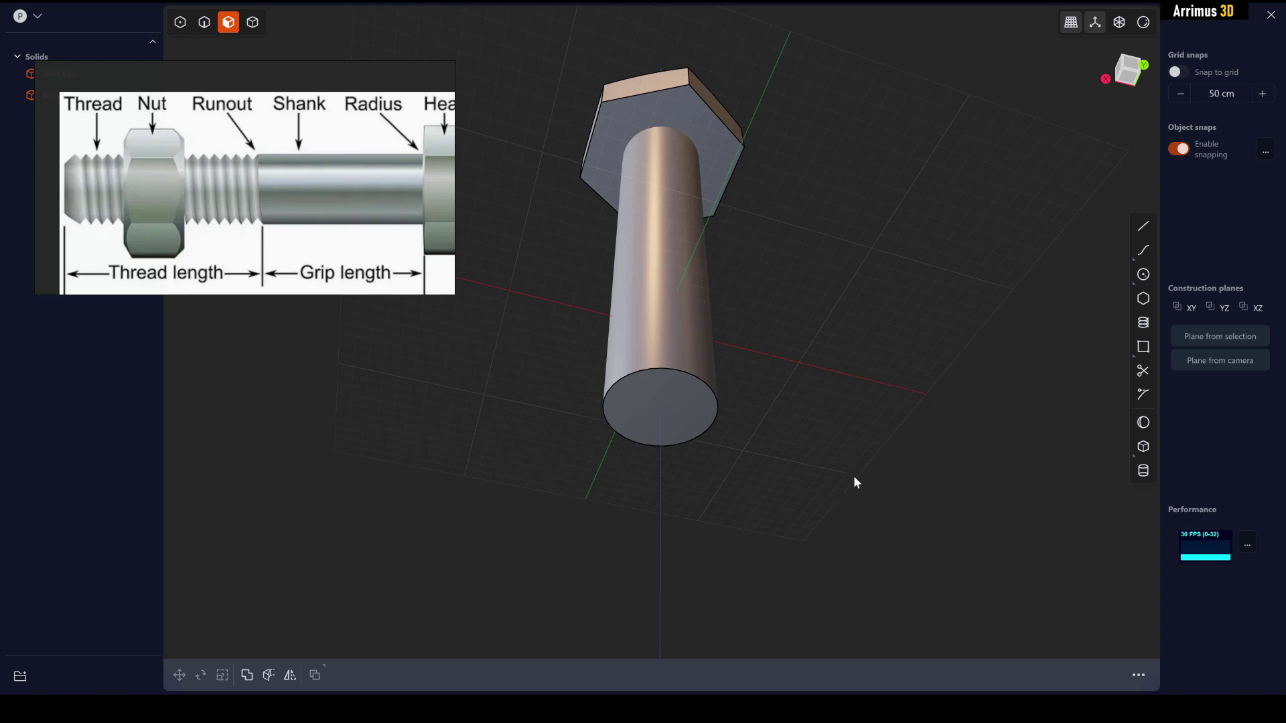
Draw a spiral around the shank from the centre of its end face up to the head, with a radius of 168.05 cm.
{"action": "scroll", "coordinate": [793, 470], "scroll_direction": "up", "scroll_amount": 5}
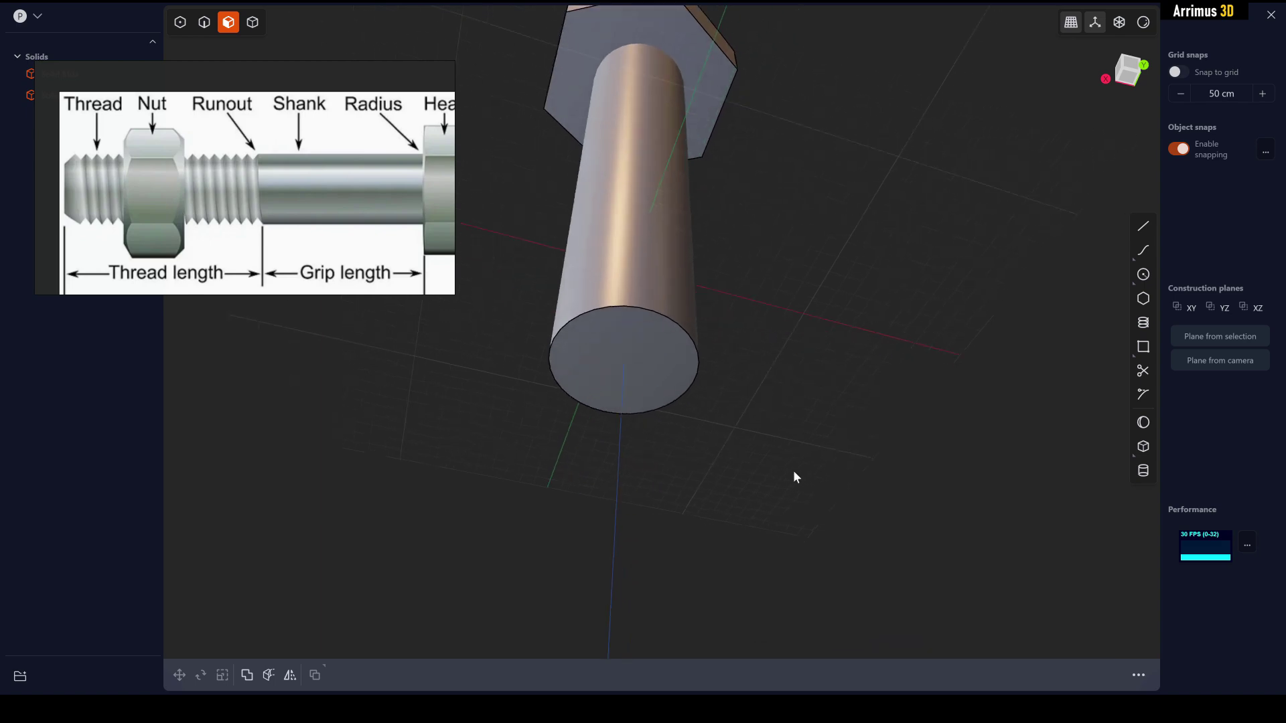
{"action": "left_click", "coordinate": [1136, 327]}
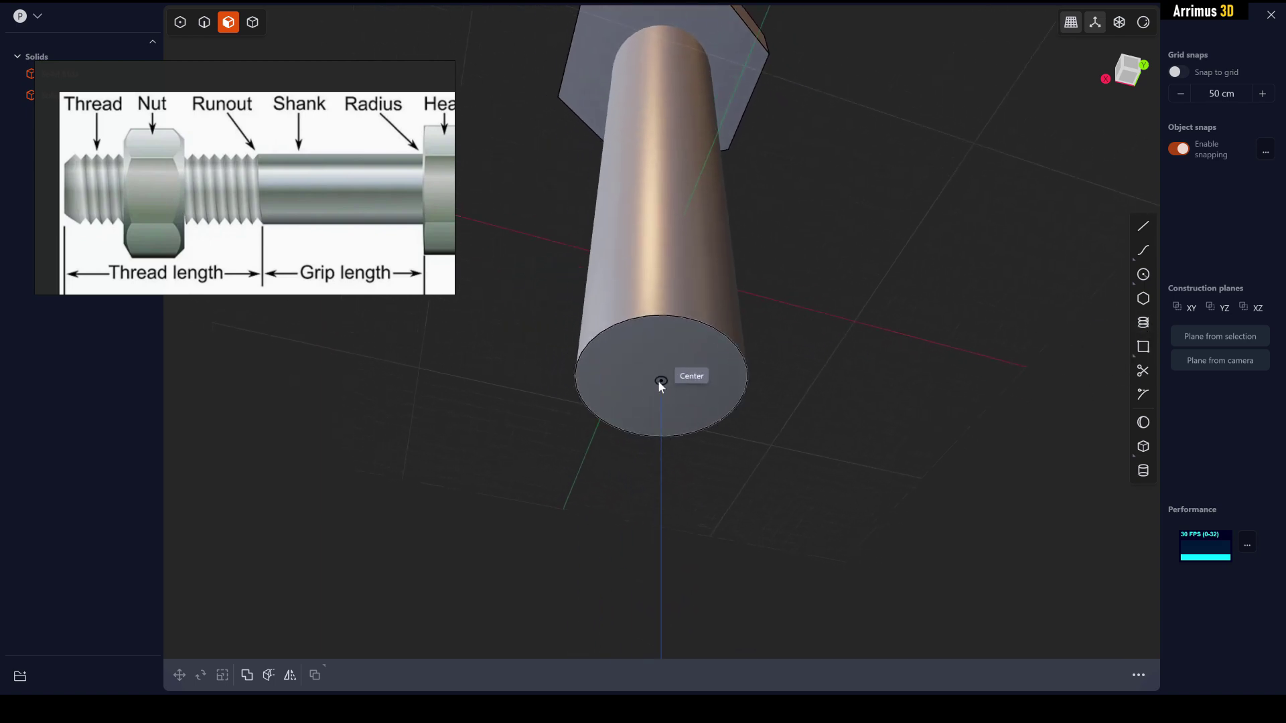
{"action": "left_click", "coordinate": [658, 381]}
{"action": "middle_click_drag", "start_coordinate": [674, 210], "coordinate": [732, 324]}
{"action": "left_click", "coordinate": [665, 212]}
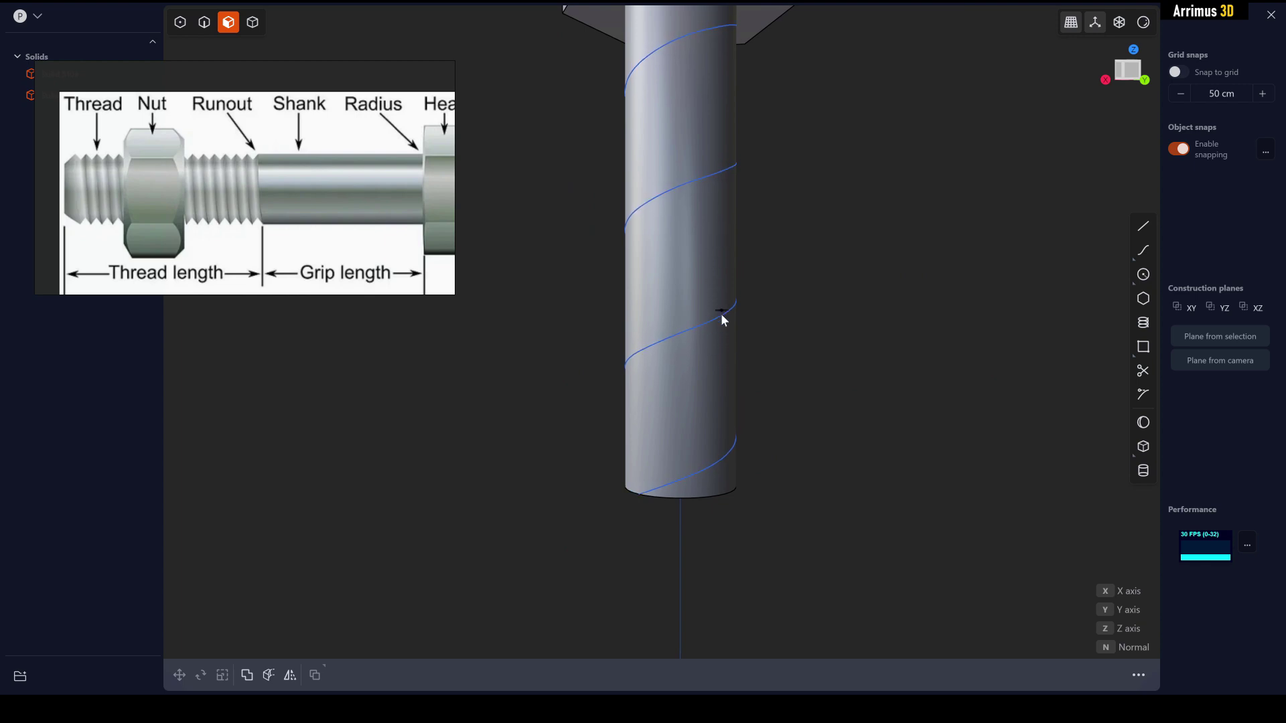
{"action": "left_click", "coordinate": [721, 316]}
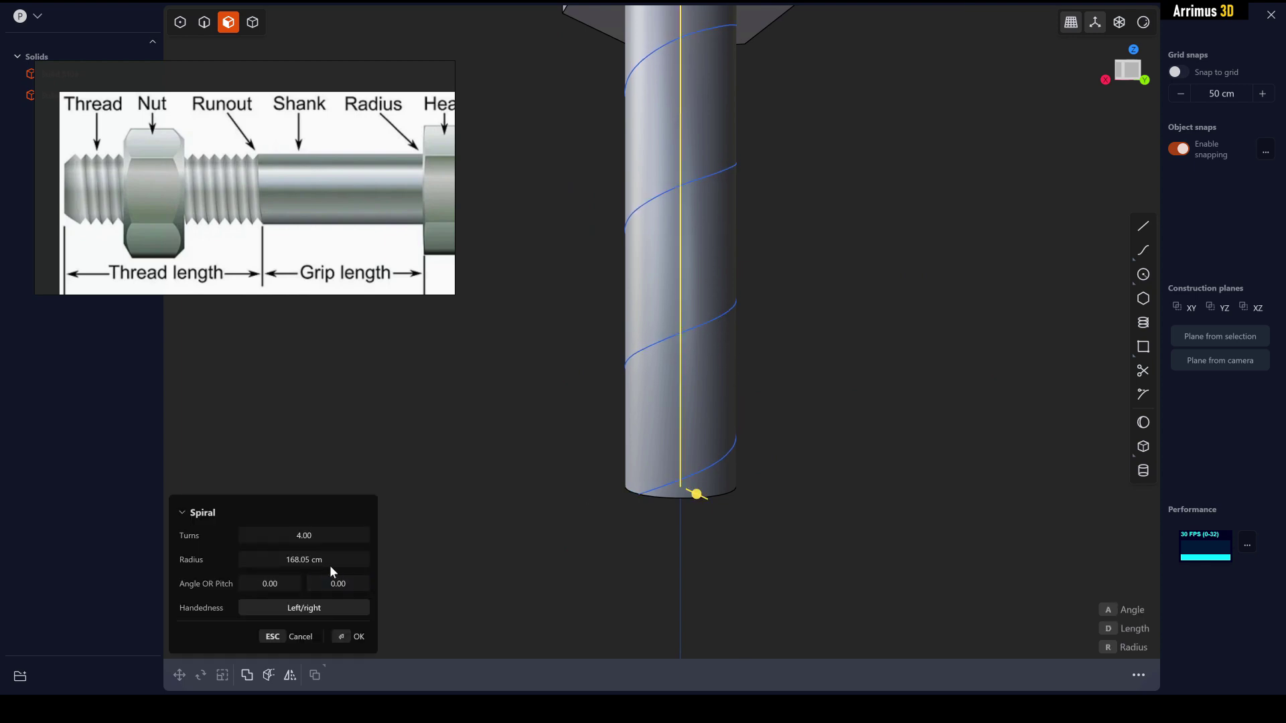
Try 12, 20 and 30 turns for the spiral around the shank.
{"action": "left_click", "coordinate": [304, 535]}
{"action": "type", "text": "12"}
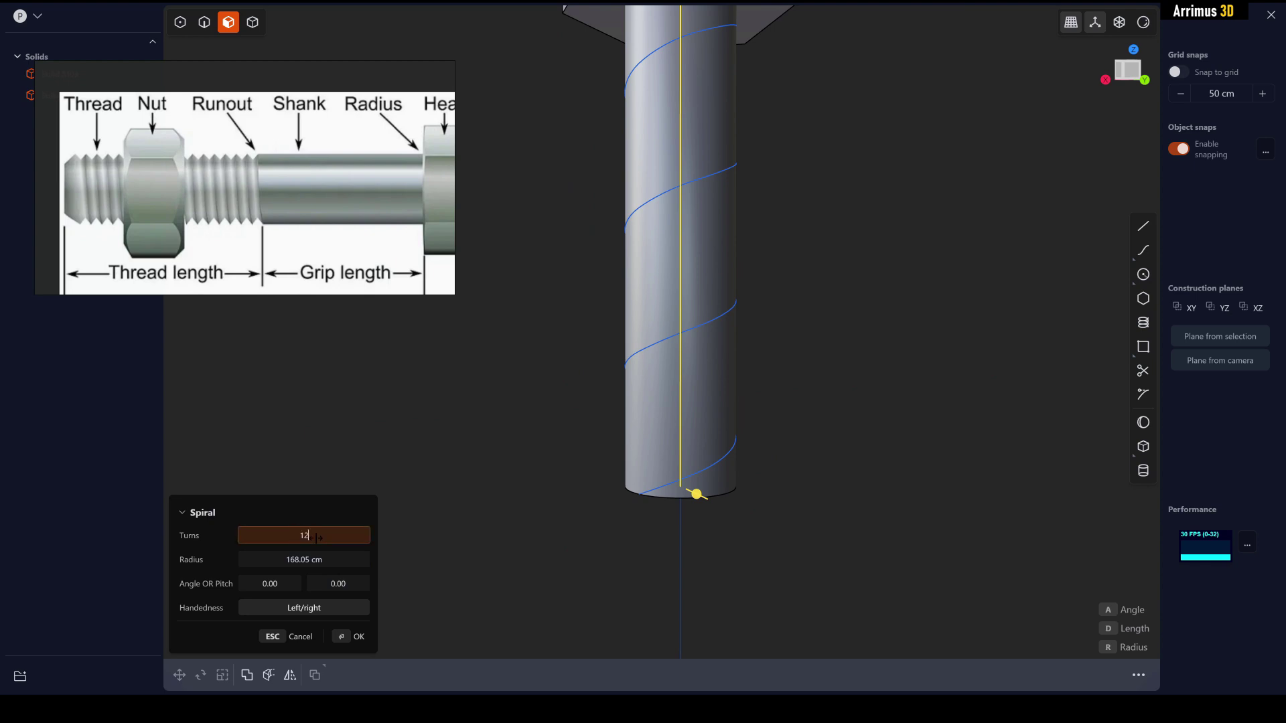
{"action": "key", "text": "Return"}
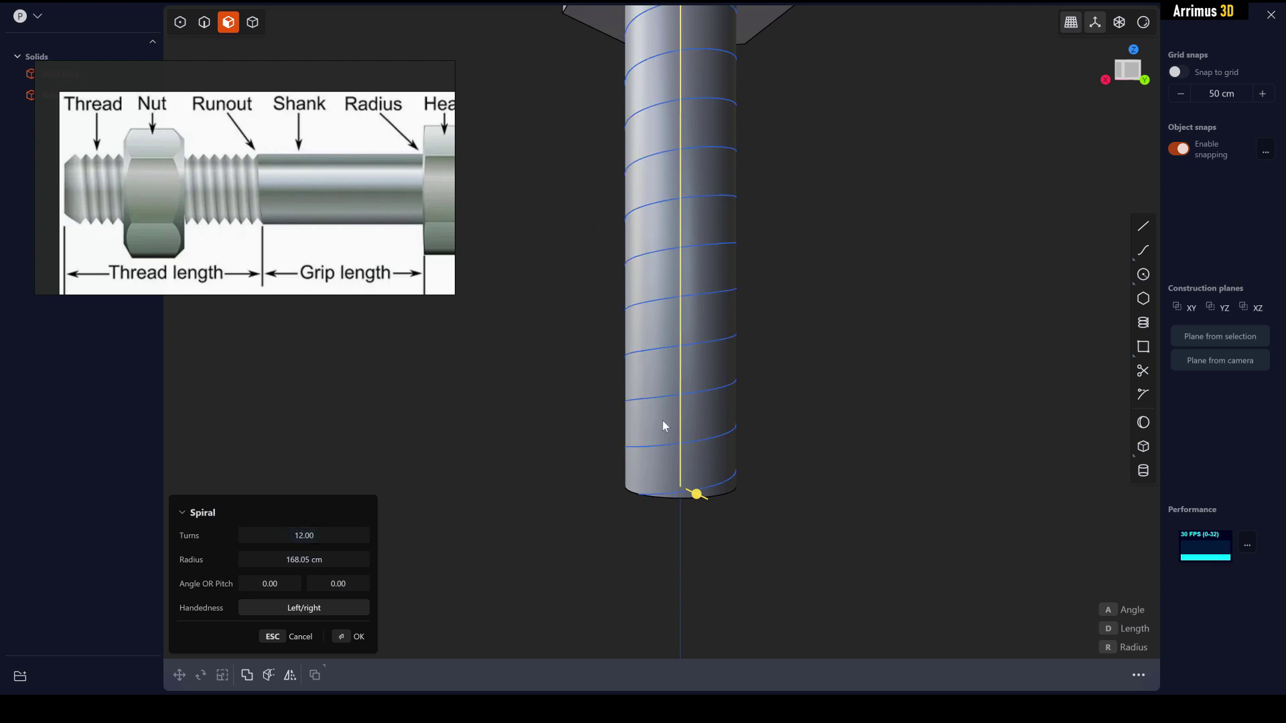
{"action": "left_click", "coordinate": [328, 541]}
{"action": "type", "text": "20"}
{"action": "key", "text": "Return"}
{"action": "middle_click_drag", "start_coordinate": [855, 281], "coordinate": [868, 392], "text": "shift"}
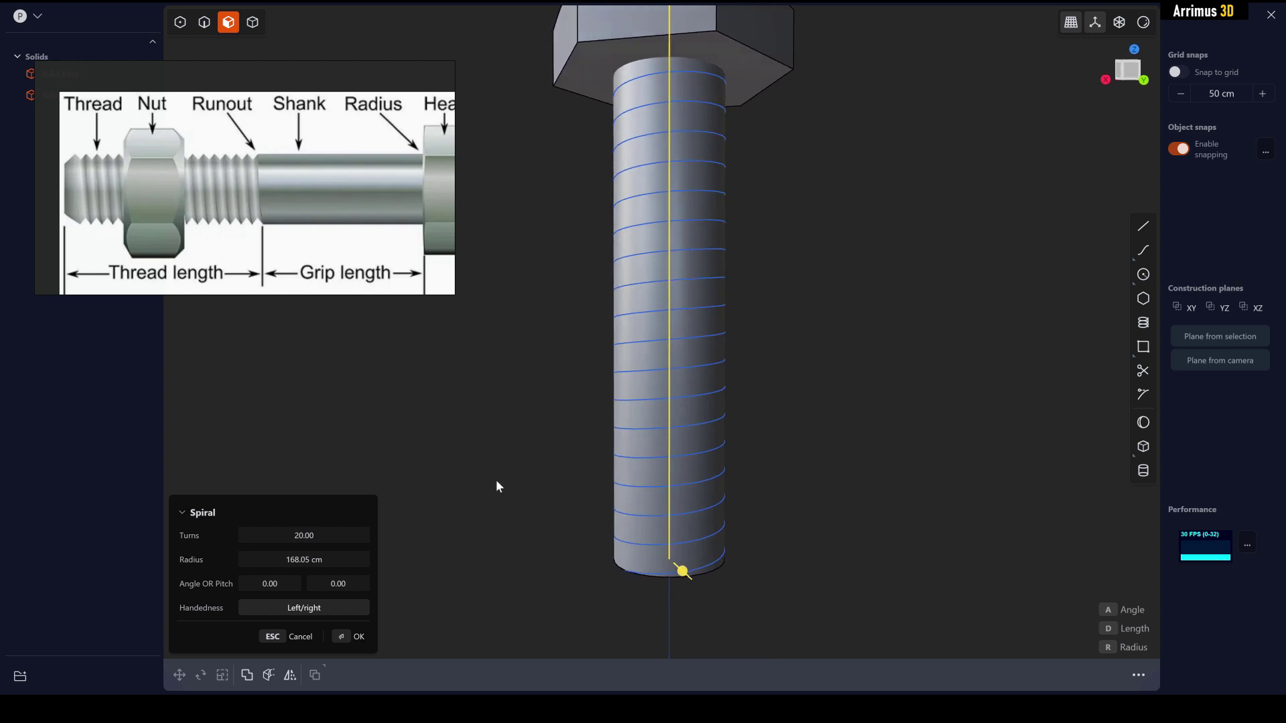
{"action": "left_click", "coordinate": [307, 535]}
{"action": "type", "text": "30"}
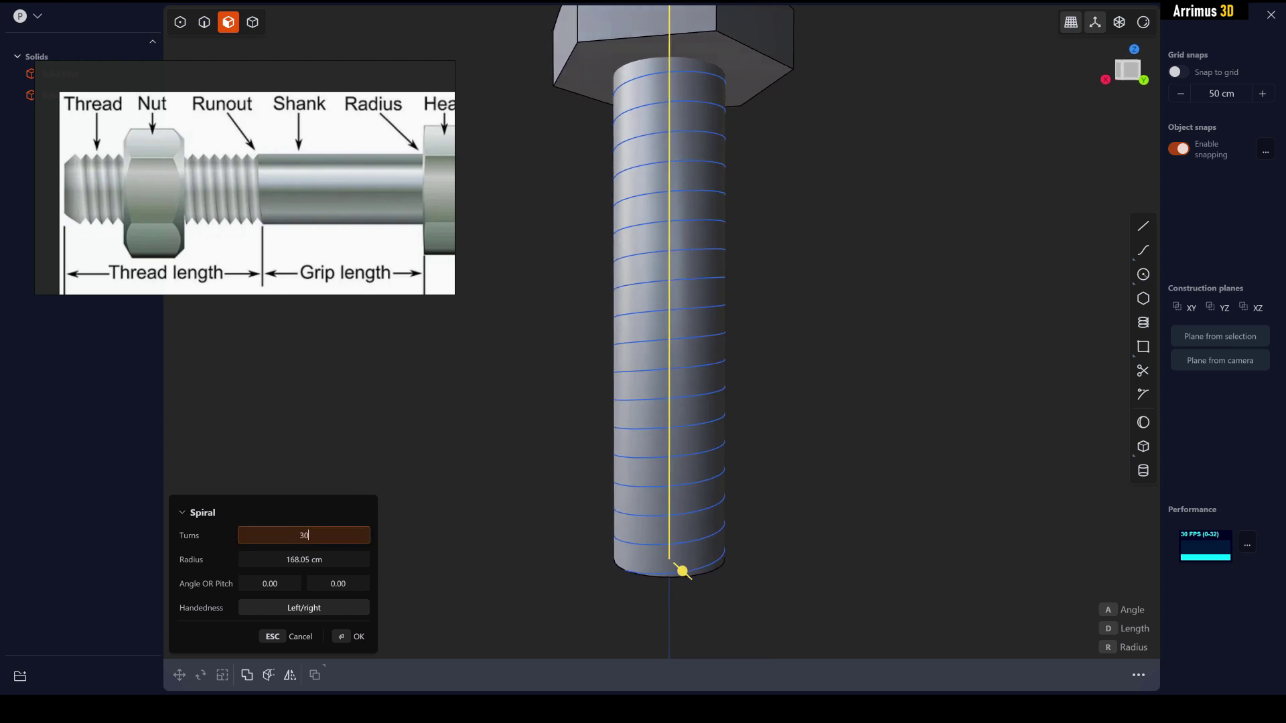
{"action": "key", "text": "Return"}
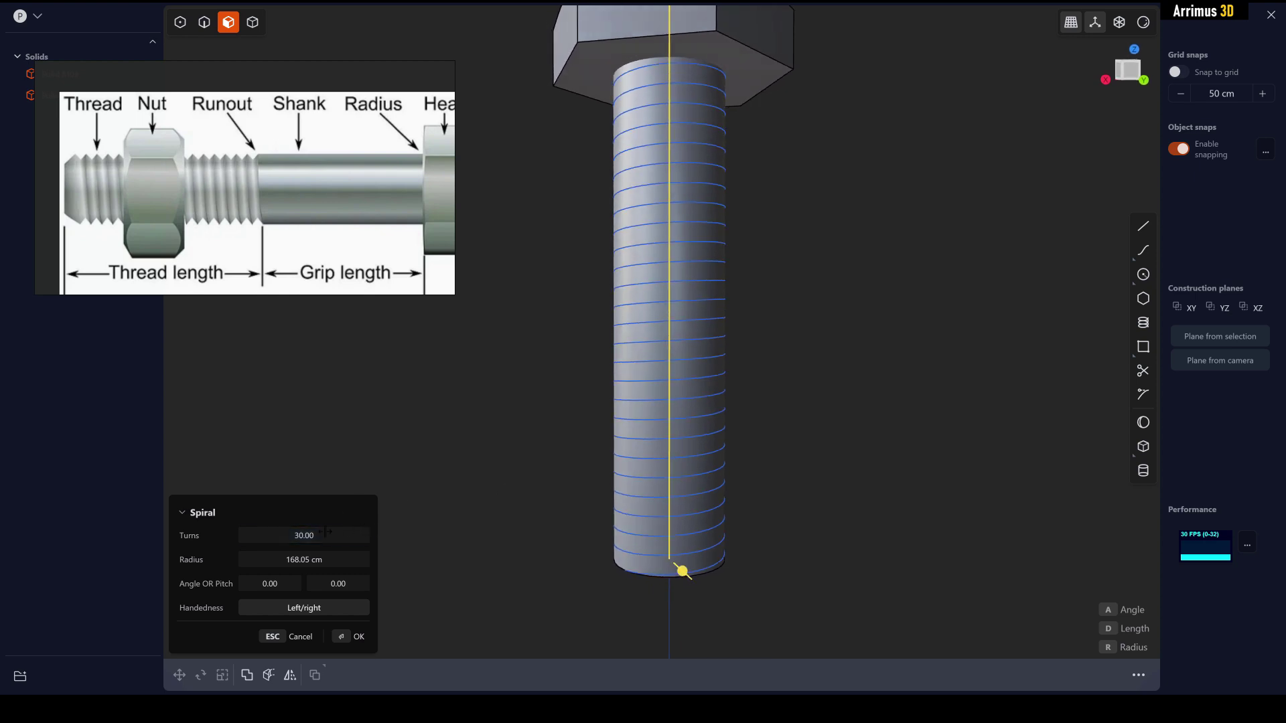
Set the spiral to 25 turns and finish creating it.
{"action": "key", "text": "Tab"}
{"action": "type", "text": "25"}
{"action": "key", "text": "Return"}
{"action": "key", "text": "Return"}
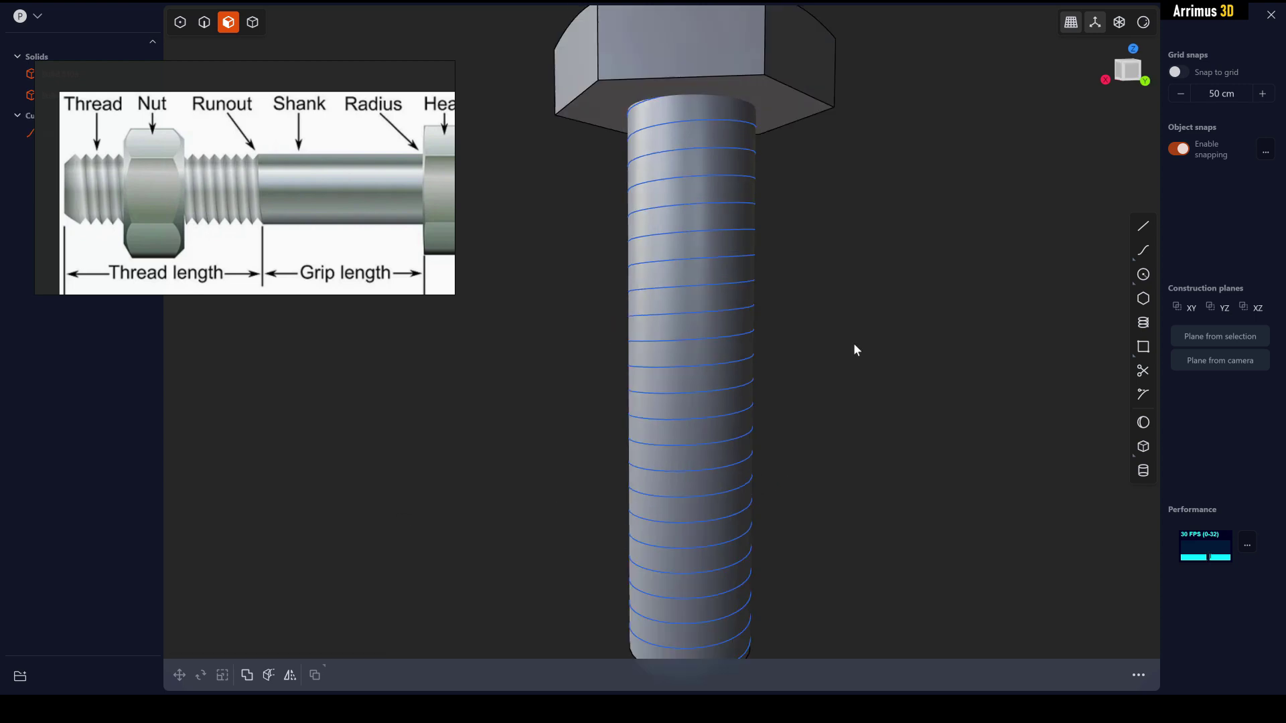
Isolate the spiral curve and switch to the orthogonal view facing the XZ plane.
{"action": "middle_click_drag", "start_coordinate": [779, 277], "coordinate": [816, 444]}
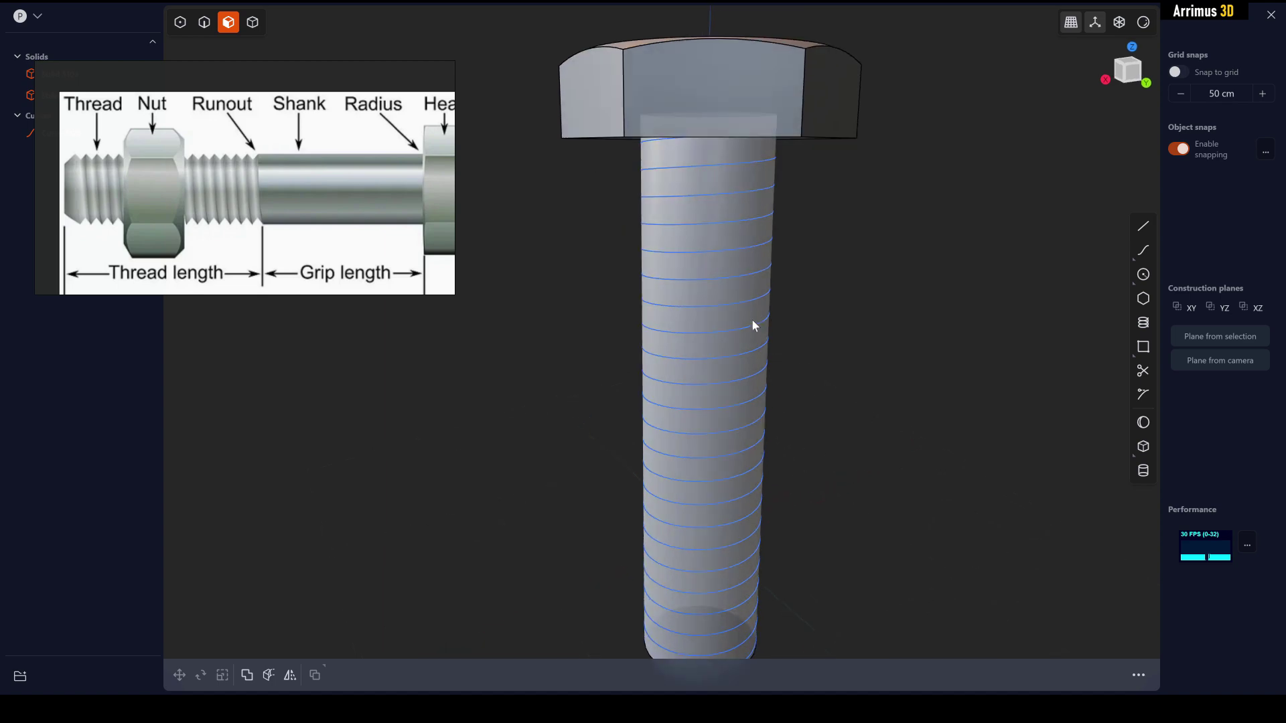
{"action": "key", "text": "2"}
{"action": "left_click", "coordinate": [739, 276]}
{"action": "key", "text": "shift+h"}
{"action": "left_click", "coordinate": [843, 285]}
{"action": "middle_click_drag", "start_coordinate": [843, 285], "coordinate": [1149, 111]}
{"action": "left_click", "coordinate": [1105, 79]}
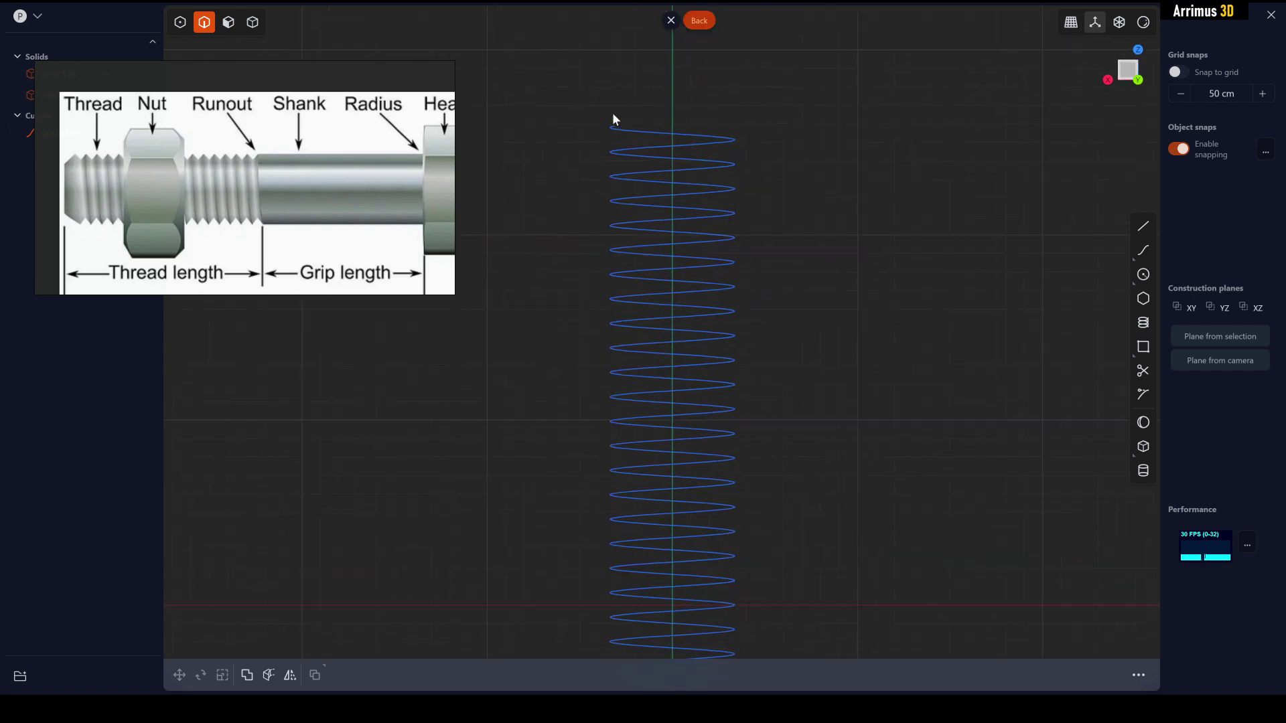
With grid snapping enabled, draw a closed triangle beside the spiral's upper end, with a 100 cm vertical side and its apex pointing toward the axis.
{"action": "scroll", "coordinate": [663, 121], "scroll_direction": "up", "scroll_amount": 5}
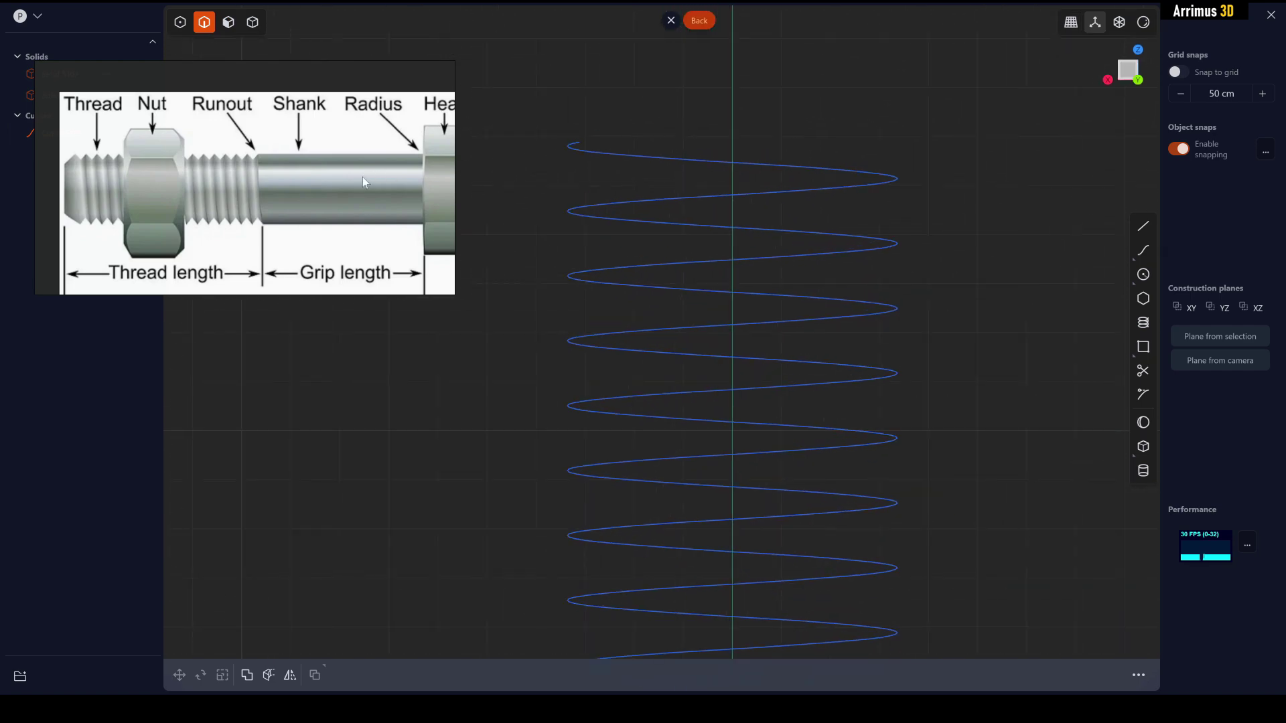
{"action": "scroll", "coordinate": [566, 136], "scroll_direction": "up", "scroll_amount": 6}
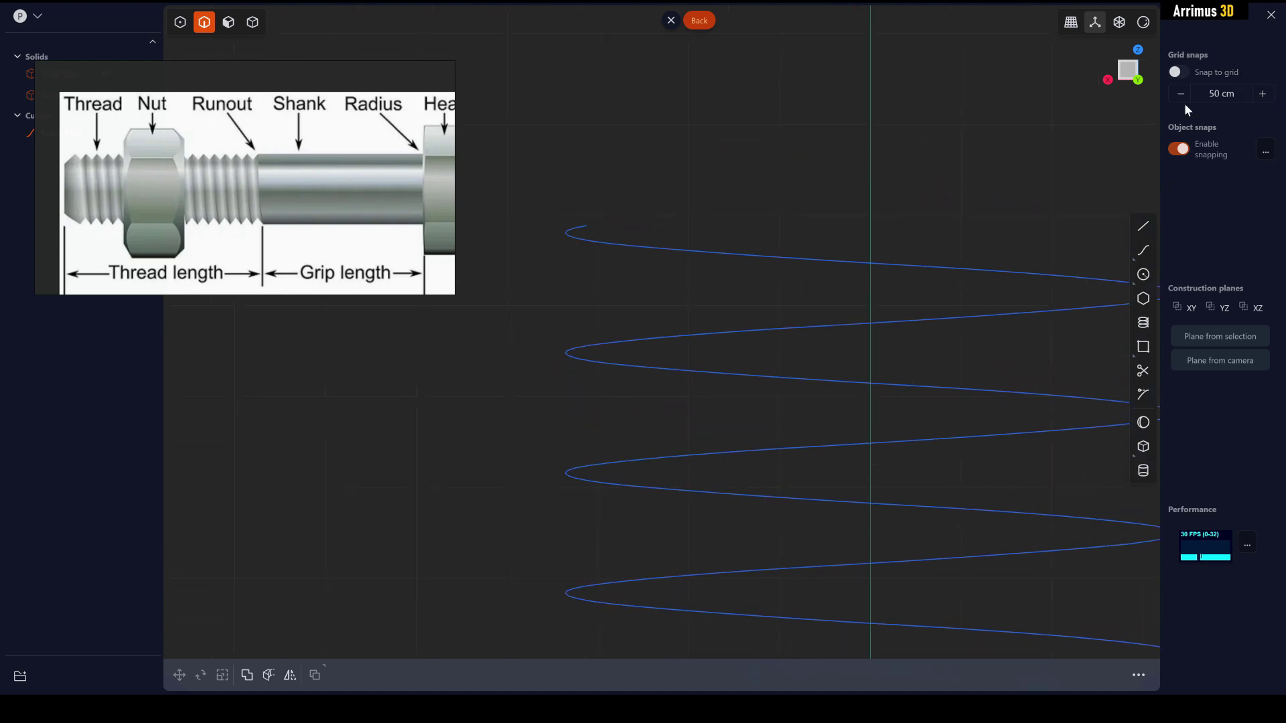
{"action": "left_click", "coordinate": [1177, 72]}
{"action": "key", "text": "l"}
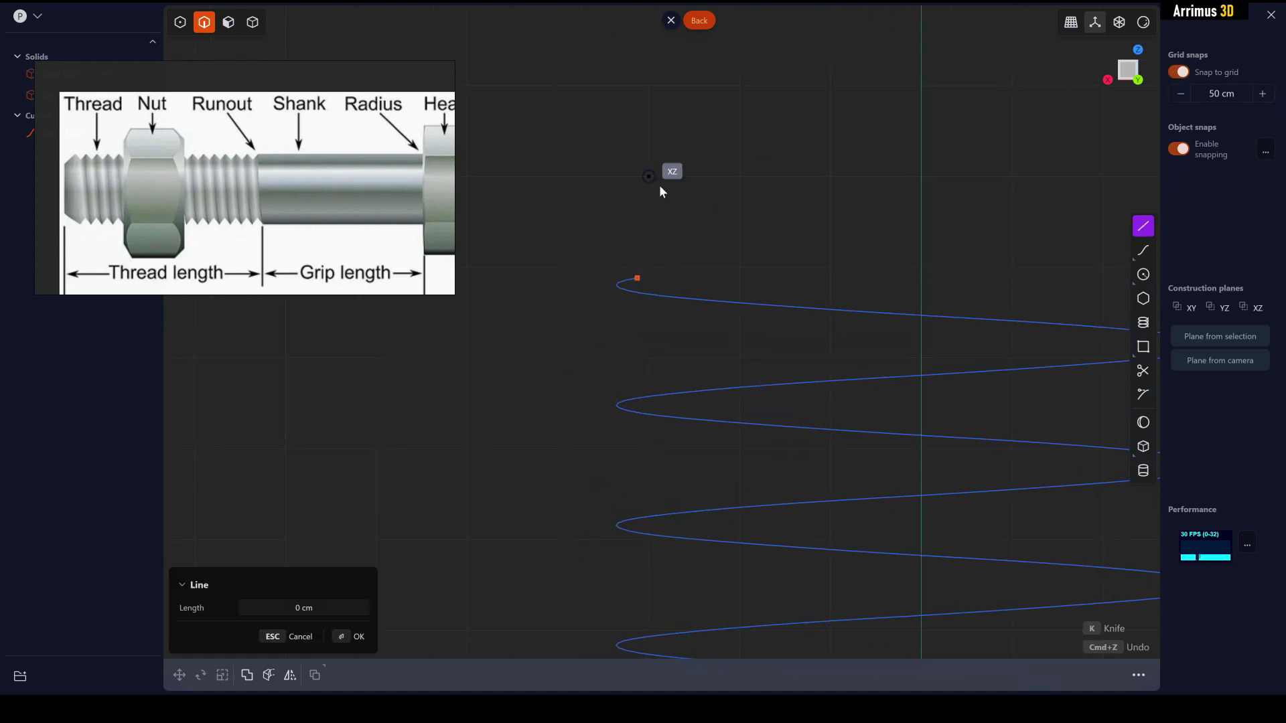
{"action": "middle_click_drag", "start_coordinate": [653, 153], "coordinate": [651, 238]}
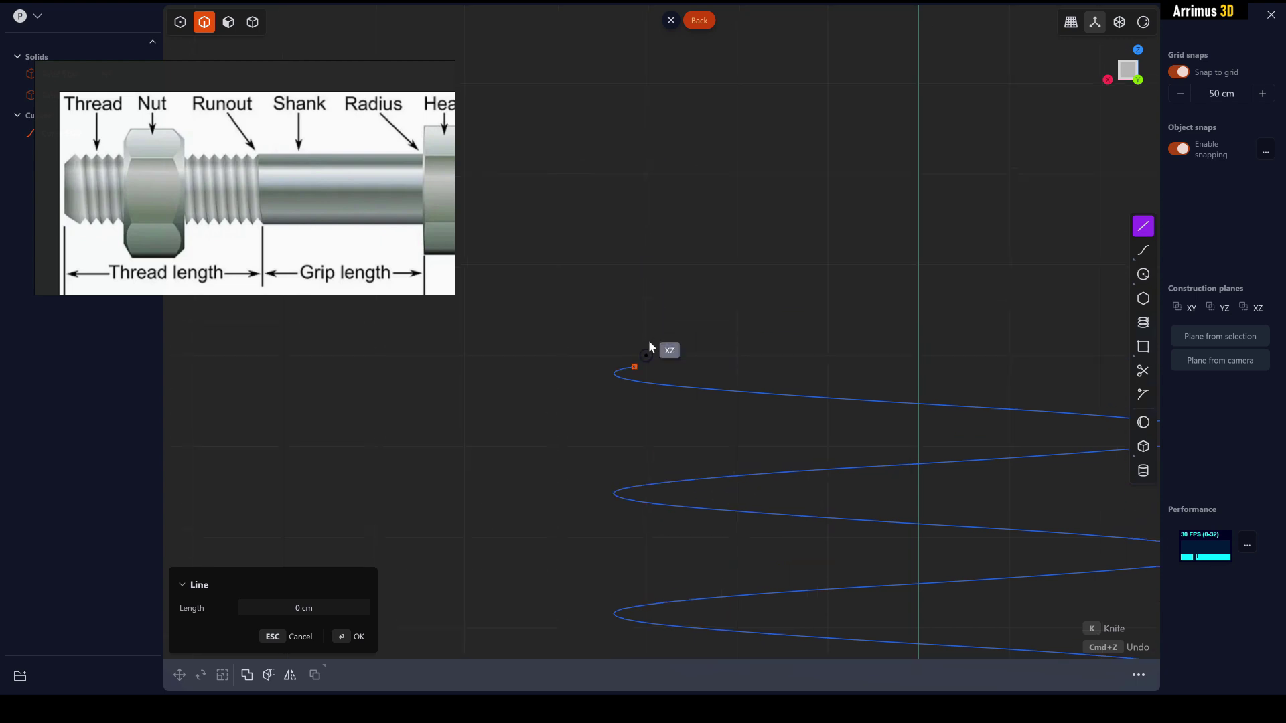
{"action": "left_click", "coordinate": [571, 347]}
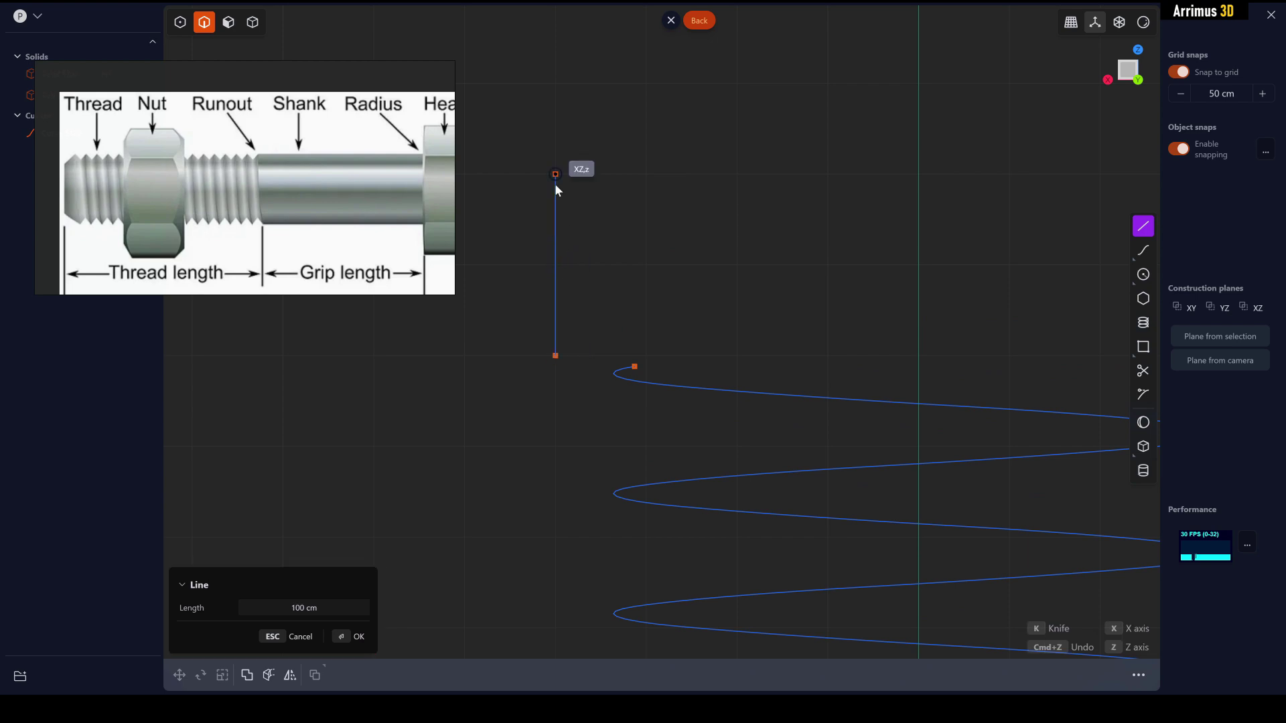
{"action": "left_click", "coordinate": [554, 178]}
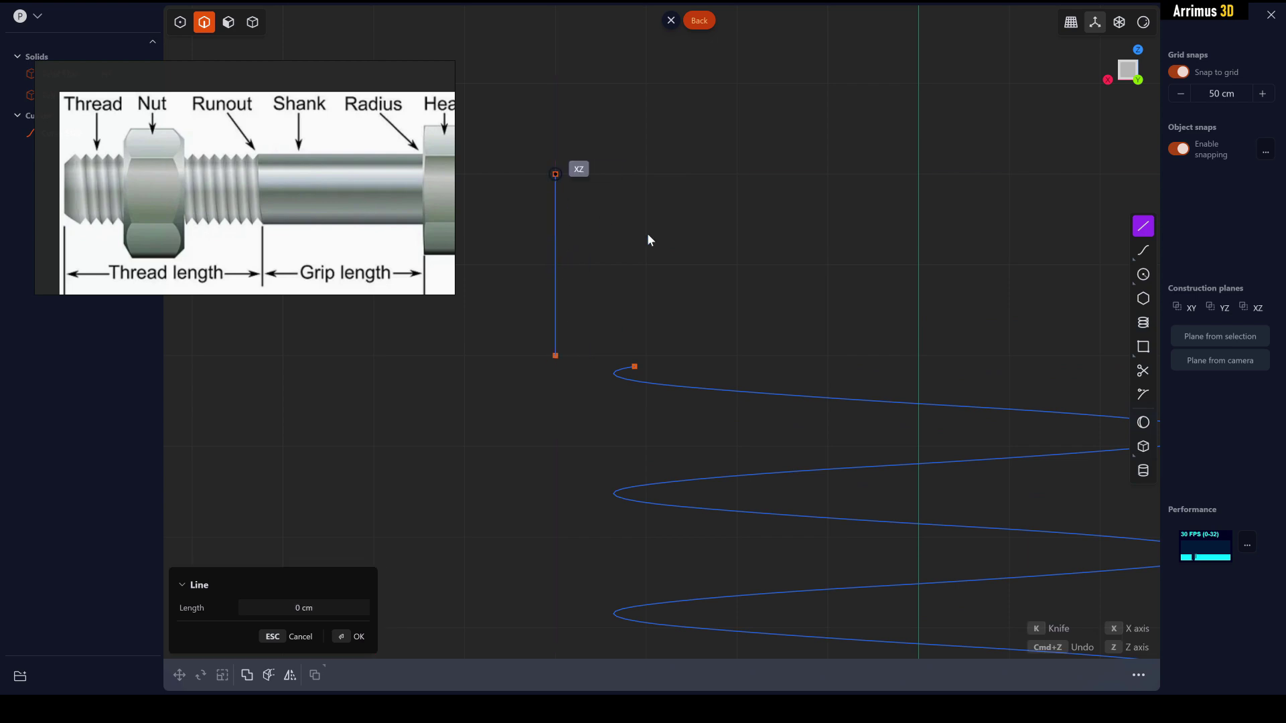
{"action": "left_click", "coordinate": [714, 272]}
{"action": "left_click", "coordinate": [566, 361]}
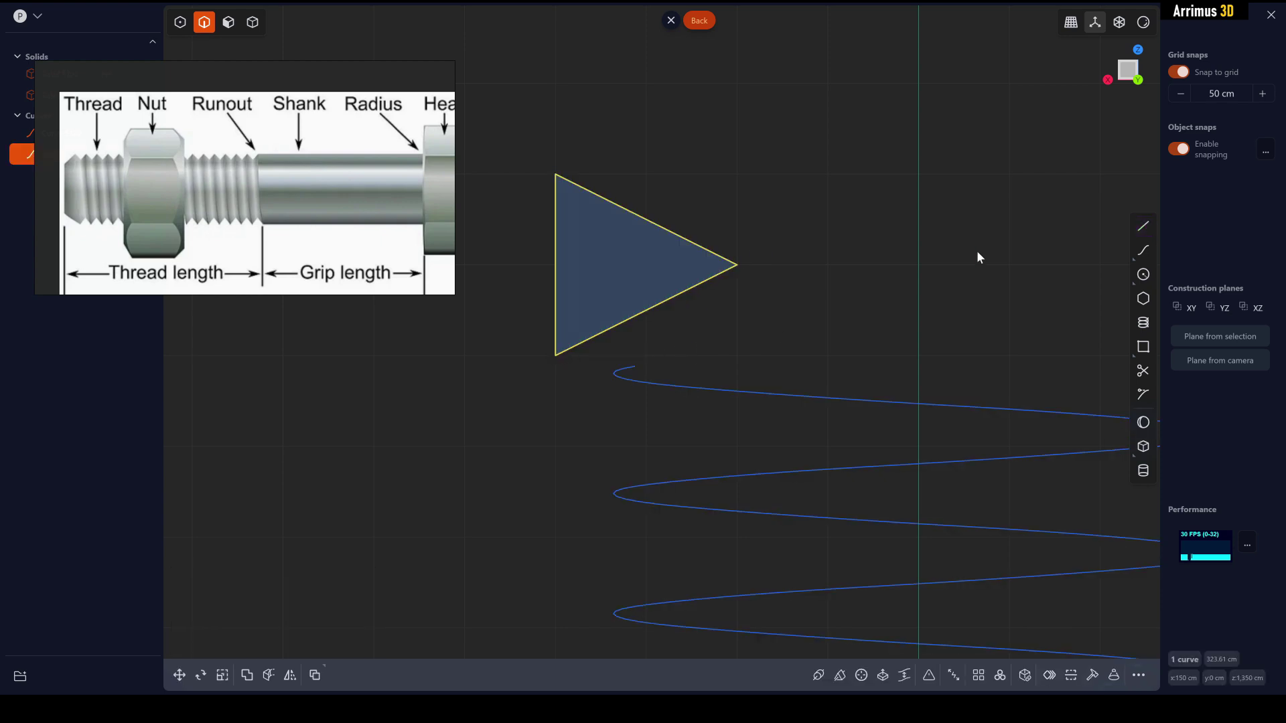
Disable grid snapping and move the triangle's apex about 33 cm along X toward its vertical side.
{"action": "left_click", "coordinate": [1180, 72]}
{"action": "key", "text": "1"}
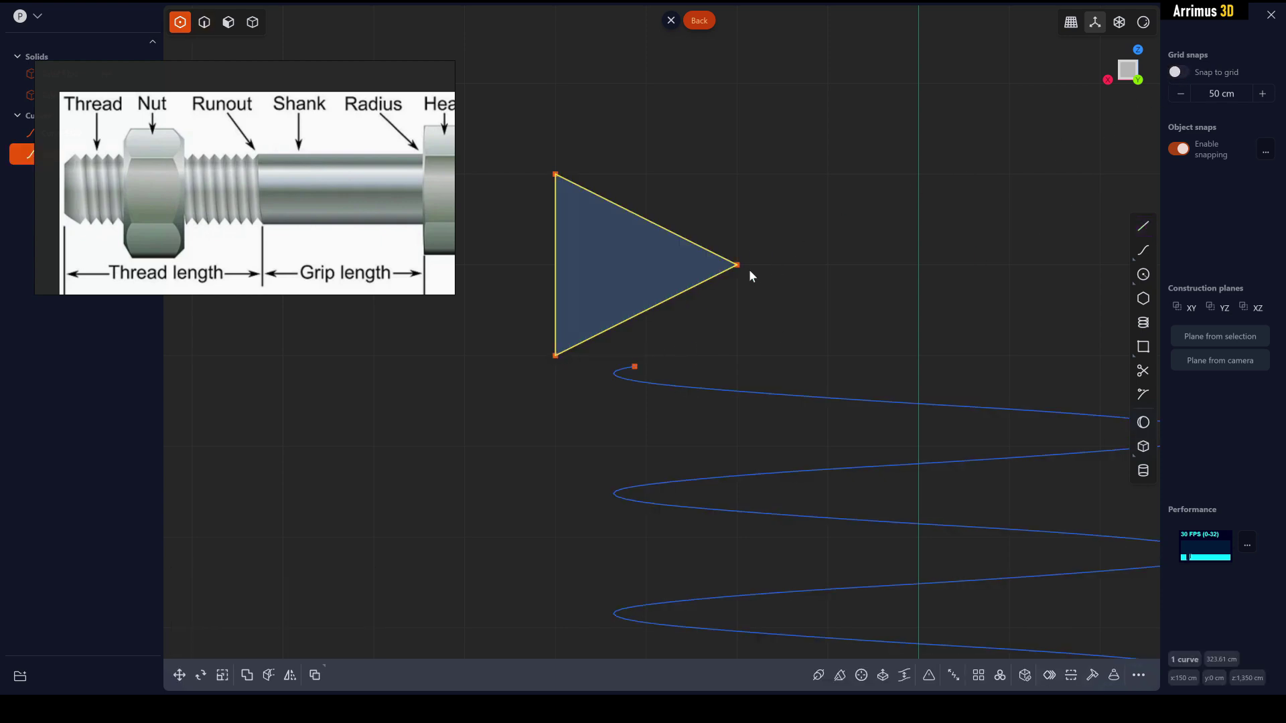
{"action": "left_click", "coordinate": [737, 264]}
{"action": "key", "text": "g"}
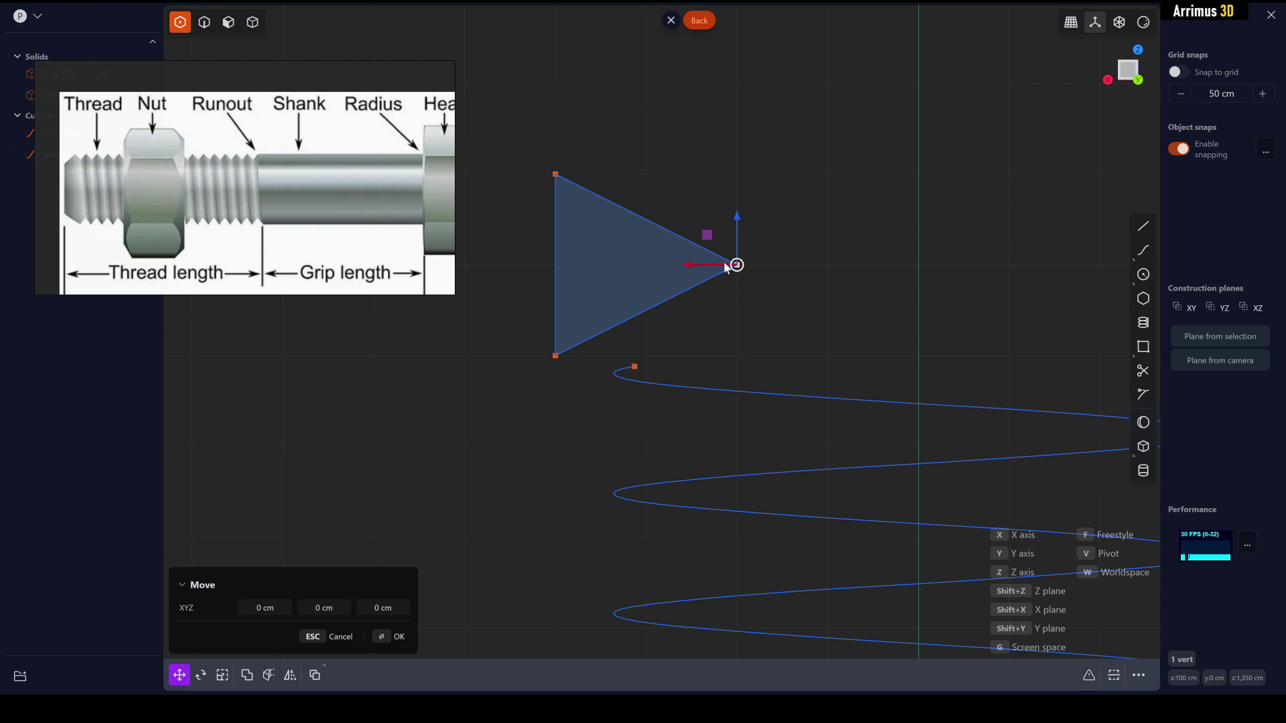
{"action": "left_click_drag", "start_coordinate": [718, 265], "coordinate": [663, 261]}
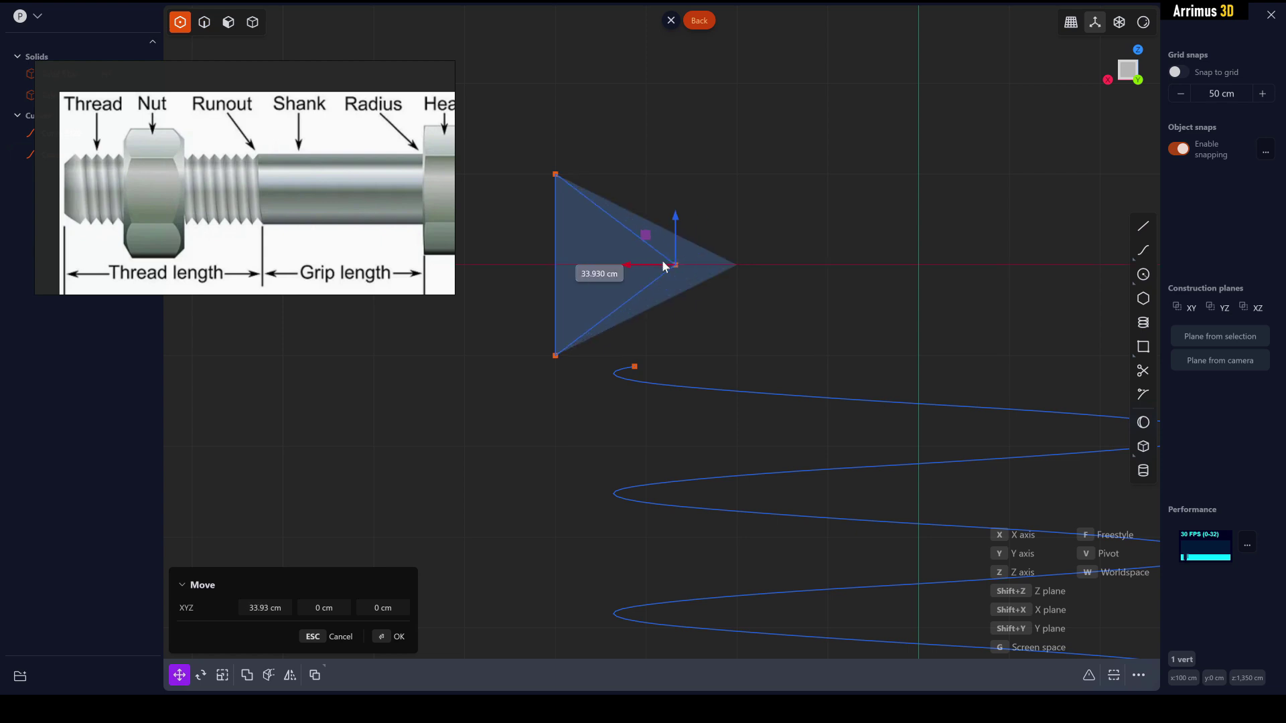
{"action": "left_click", "coordinate": [669, 264]}
{"action": "key", "text": "Return"}
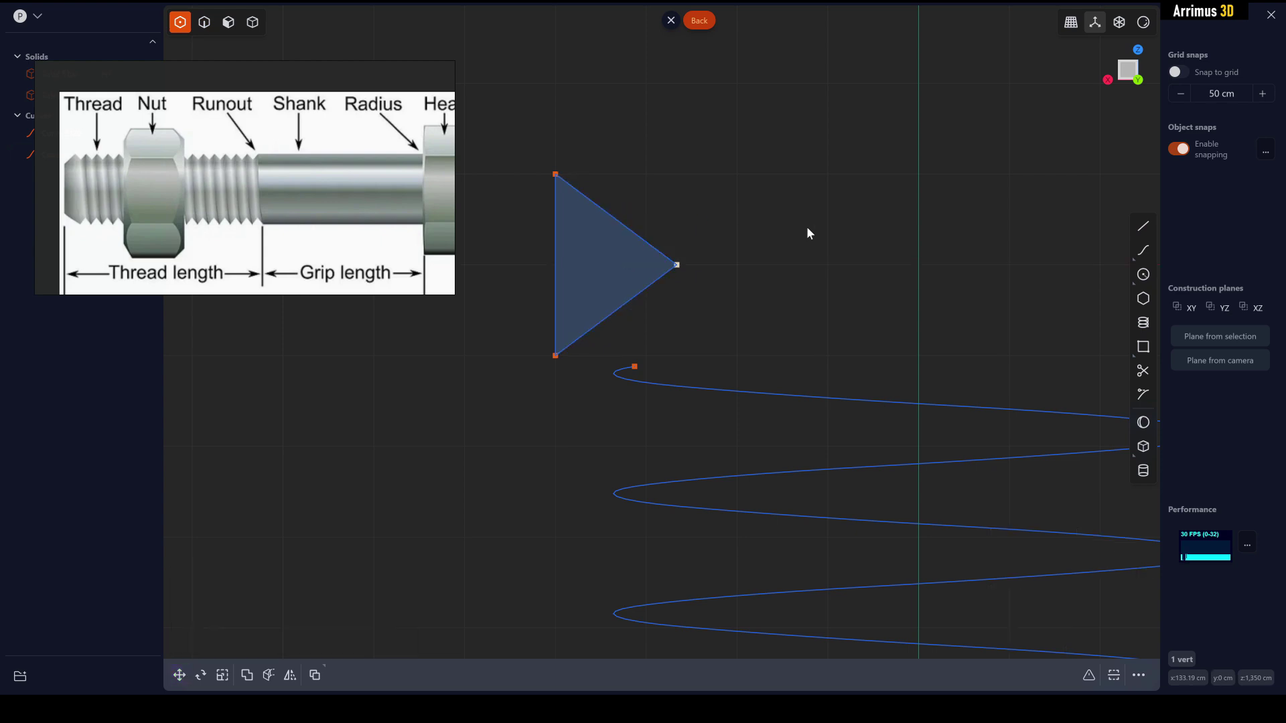
Move the whole triangle down to the height of the spiral's upper end.
{"action": "key", "text": "2"}
{"action": "left_click", "coordinate": [667, 264]}
{"action": "scroll", "coordinate": [694, 258], "scroll_direction": "up", "scroll_amount": 3}
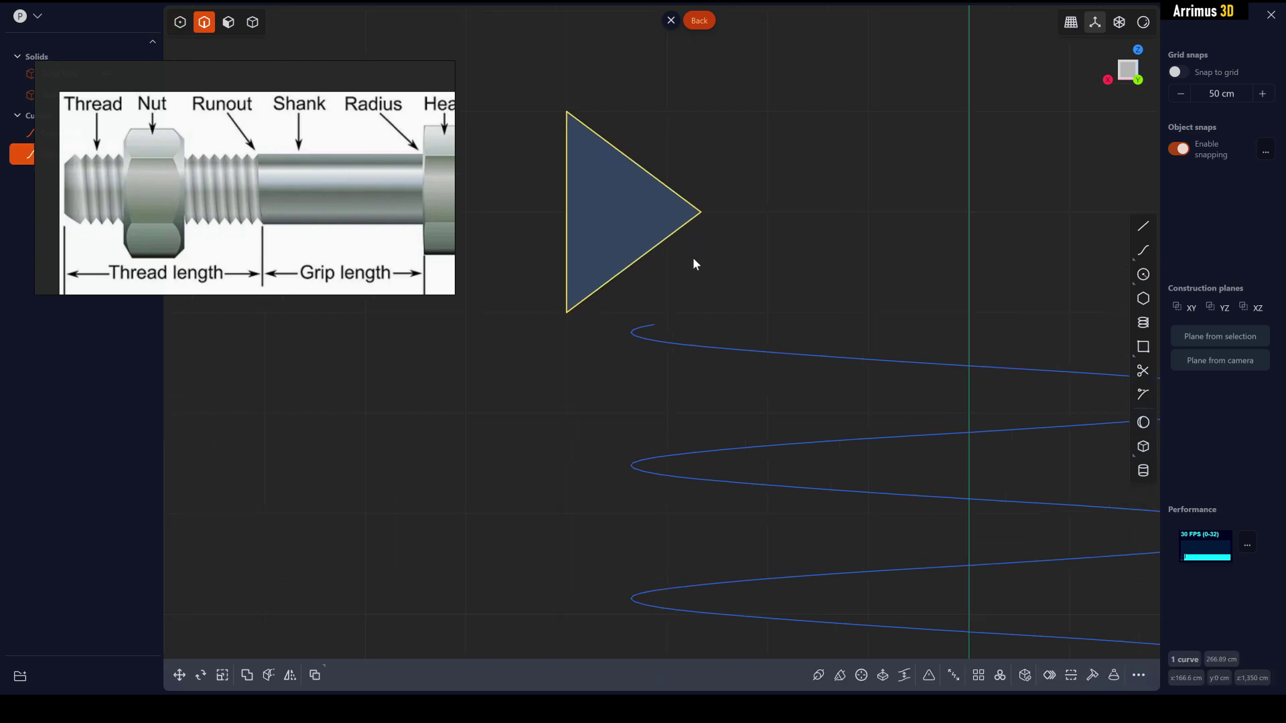
{"action": "key", "text": "g"}
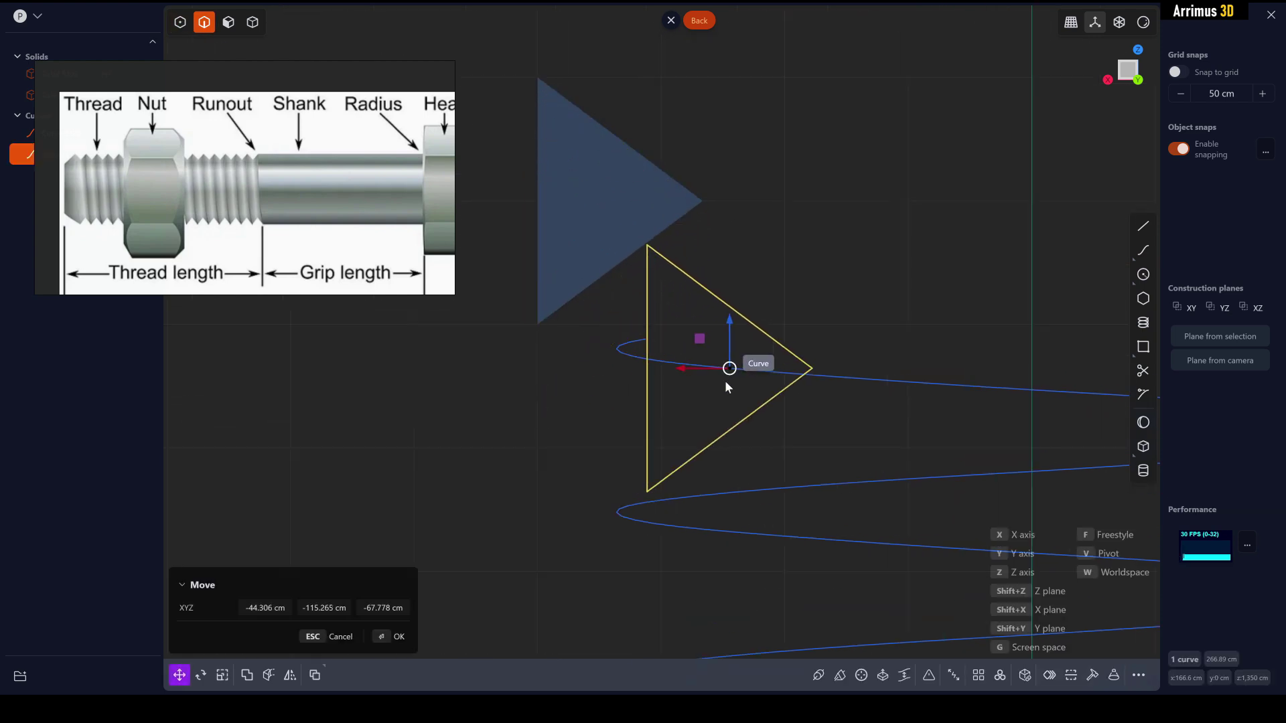
{"action": "left_click", "coordinate": [729, 393]}
{"action": "key", "text": "Return"}
Move the triangle horizontally in the XY plane to the spiral's open upper end.
{"action": "middle_click_drag", "start_coordinate": [840, 344], "coordinate": [828, 404]}
{"action": "middle_click_drag", "start_coordinate": [872, 463], "coordinate": [853, 247], "text": "shift"}
{"action": "middle_click_drag", "start_coordinate": [846, 352], "coordinate": [796, 341]}
{"action": "key", "text": "g"}
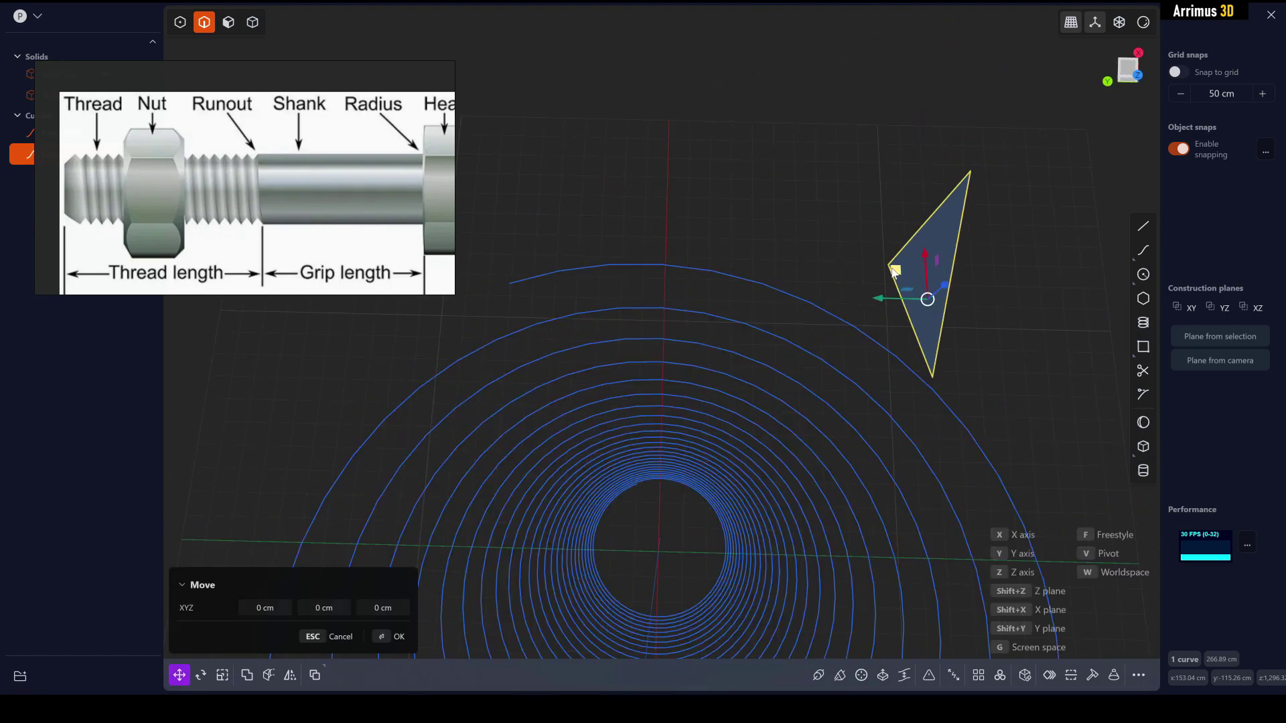
{"action": "left_click_drag", "start_coordinate": [892, 268], "coordinate": [469, 267]}
{"action": "key", "text": "Return"}
Rotate the triangle about 14° around Z and nudge it in the XY plane onto the spiral's end point.
{"action": "middle_click_drag", "start_coordinate": [619, 249], "coordinate": [719, 298]}
{"action": "key", "text": "r"}
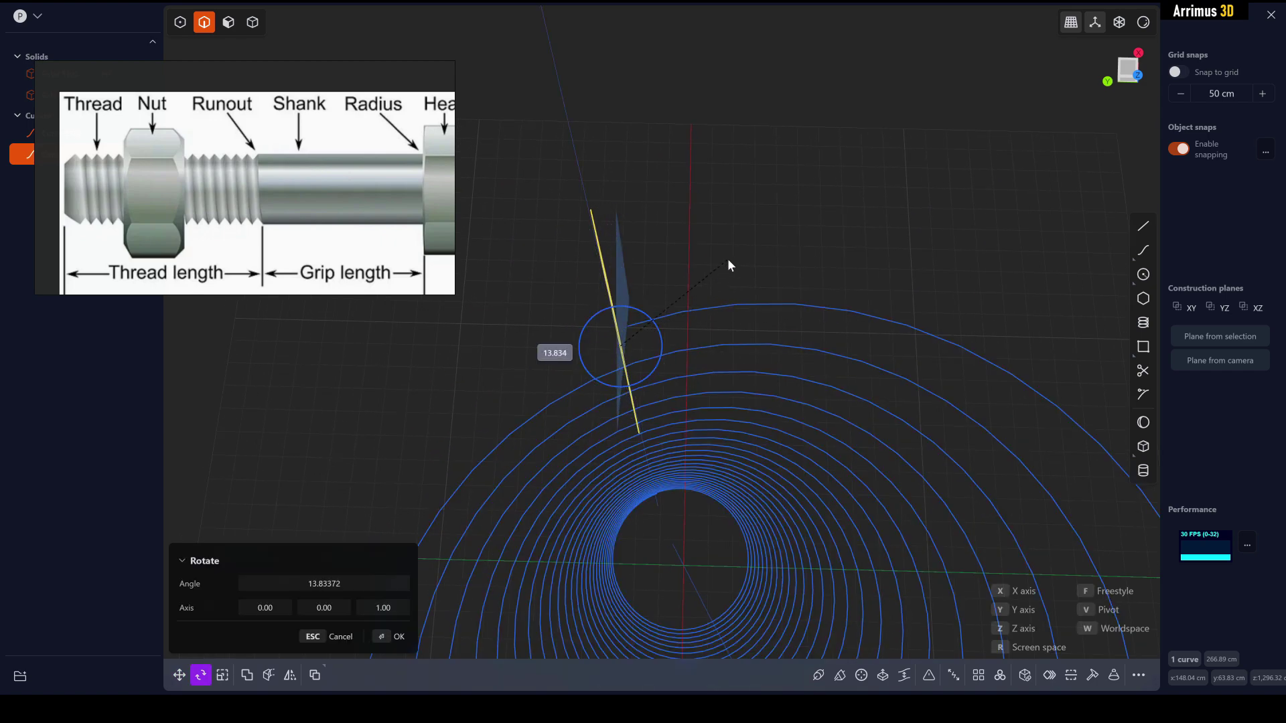
{"action": "left_click", "coordinate": [728, 265]}
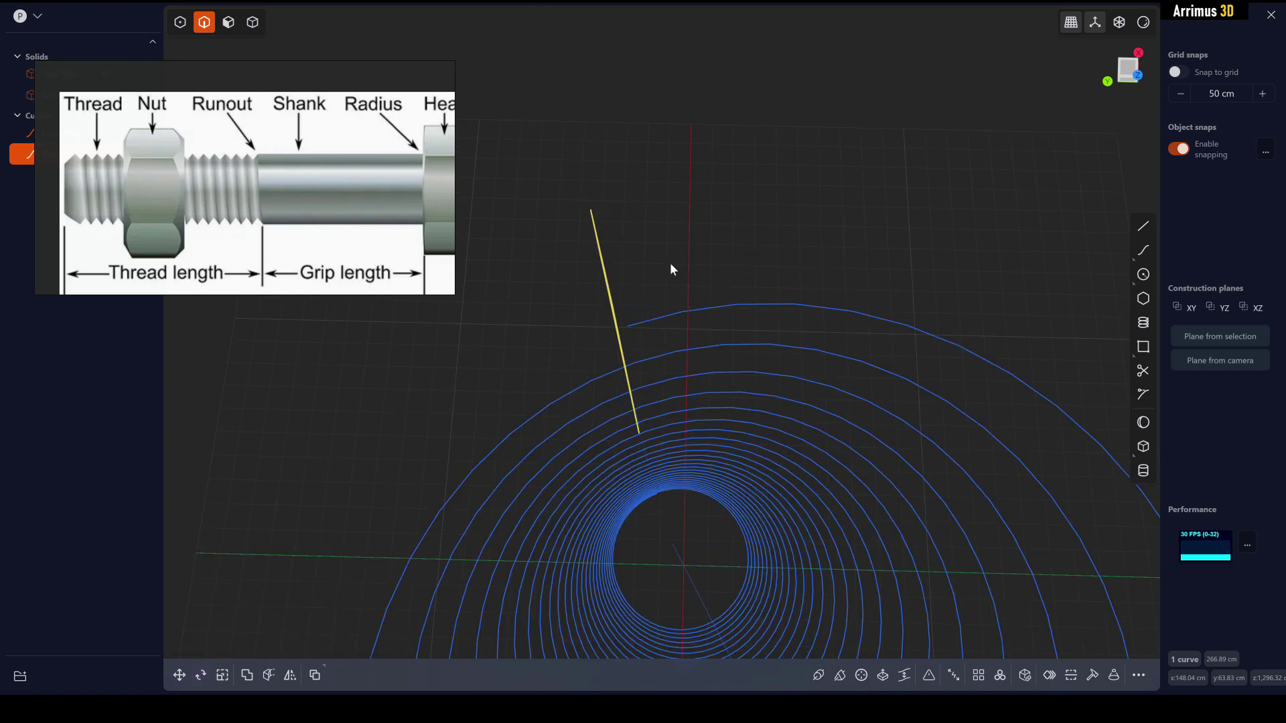
{"action": "key", "text": "m"}
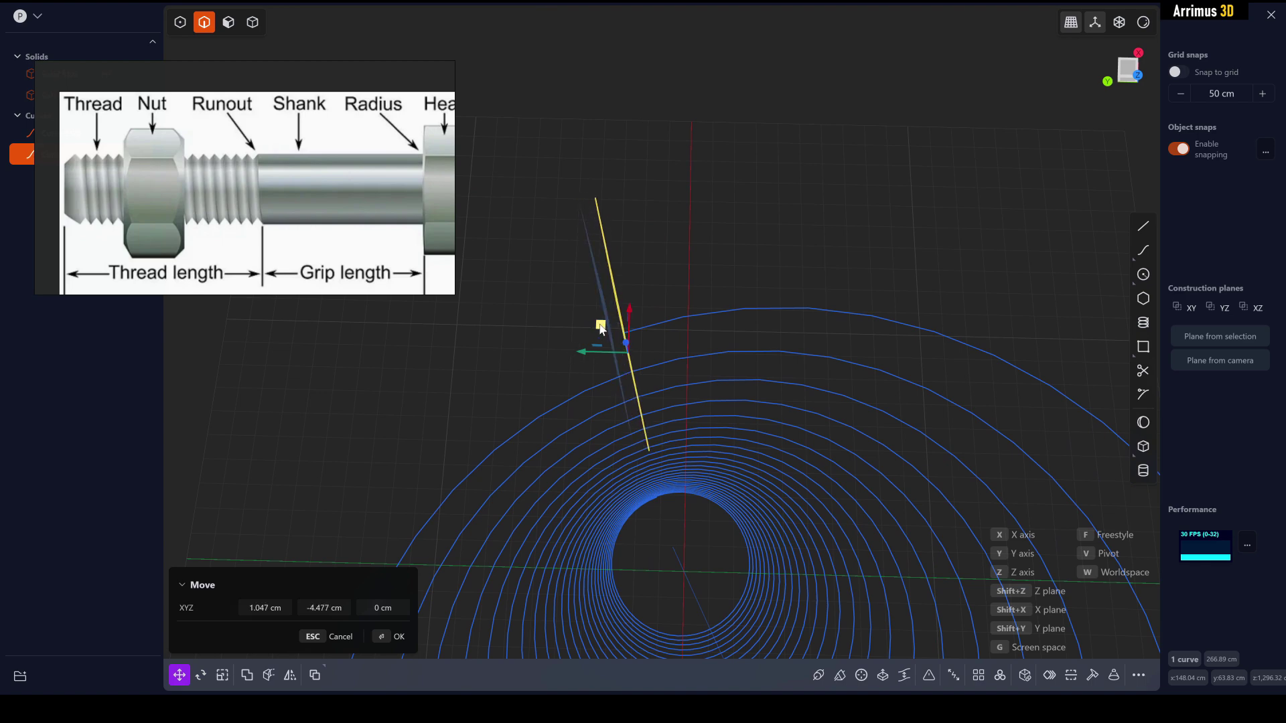
{"action": "middle_click_drag", "start_coordinate": [600, 393], "coordinate": [675, 248]}
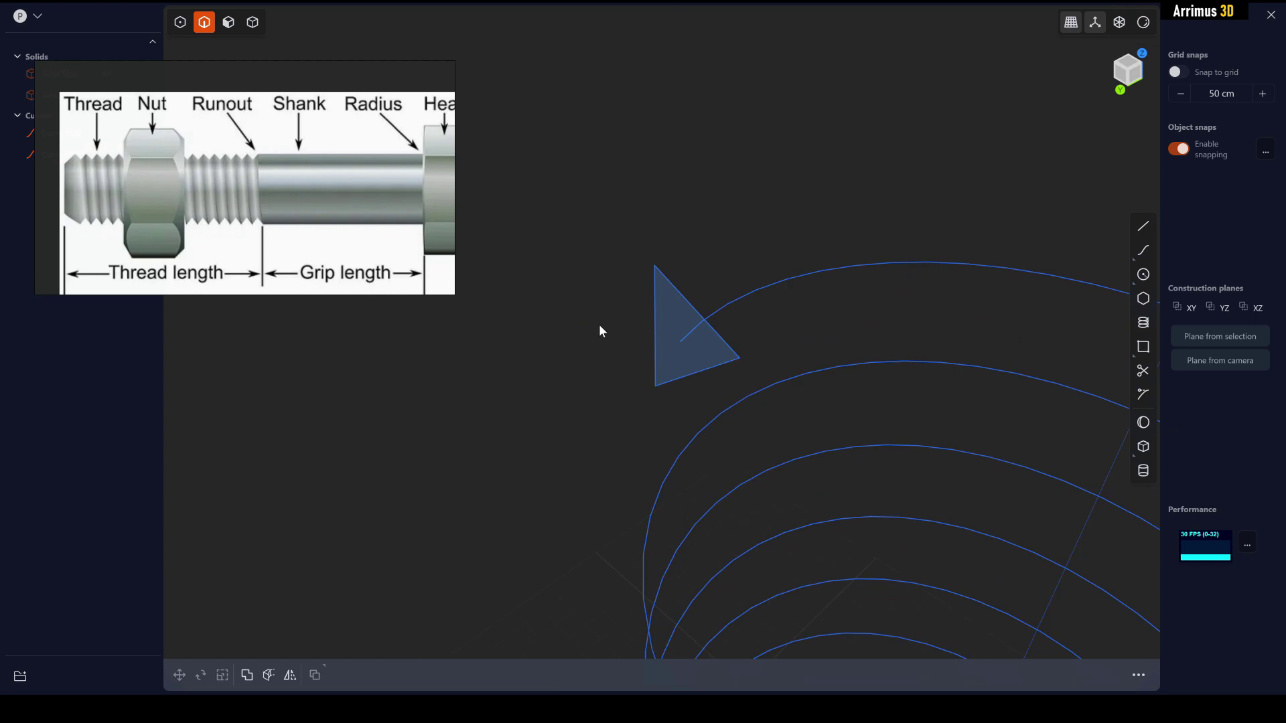
Sweep the triangle along the spiral with Normal alignment and zero twist to form the thread body.
{"action": "left_click", "coordinate": [721, 342]}
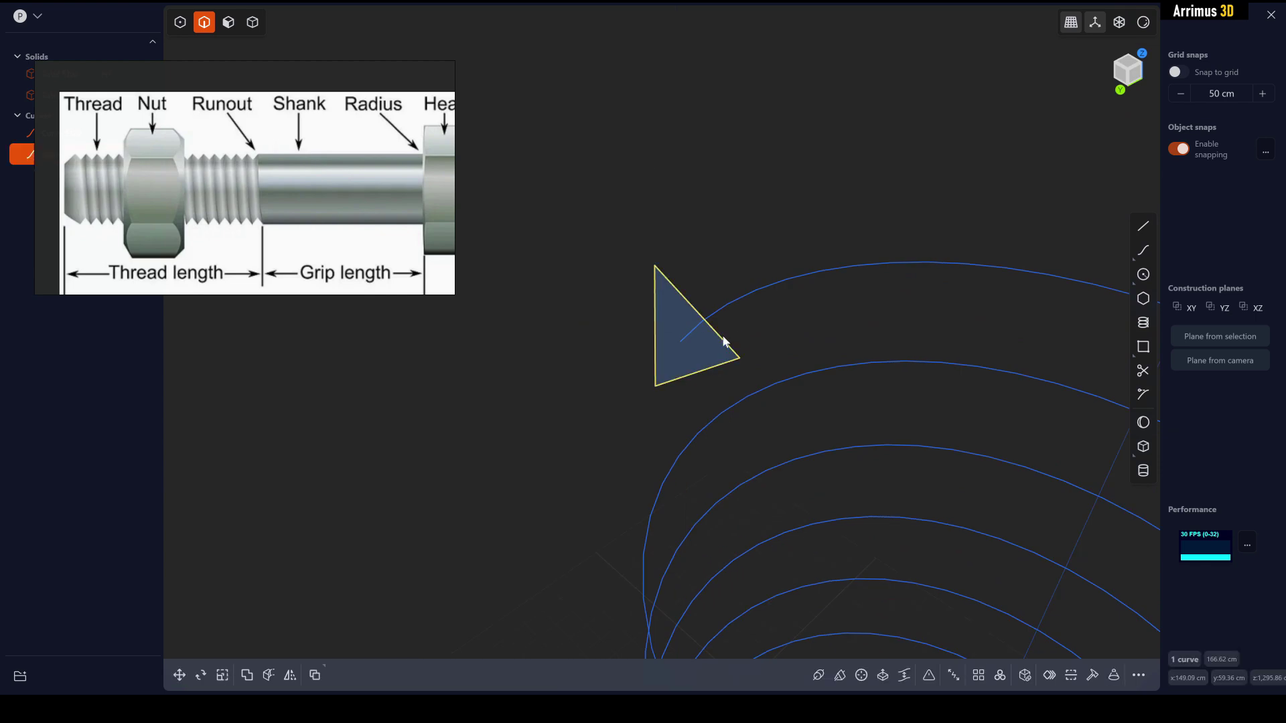
{"action": "key", "text": "space"}
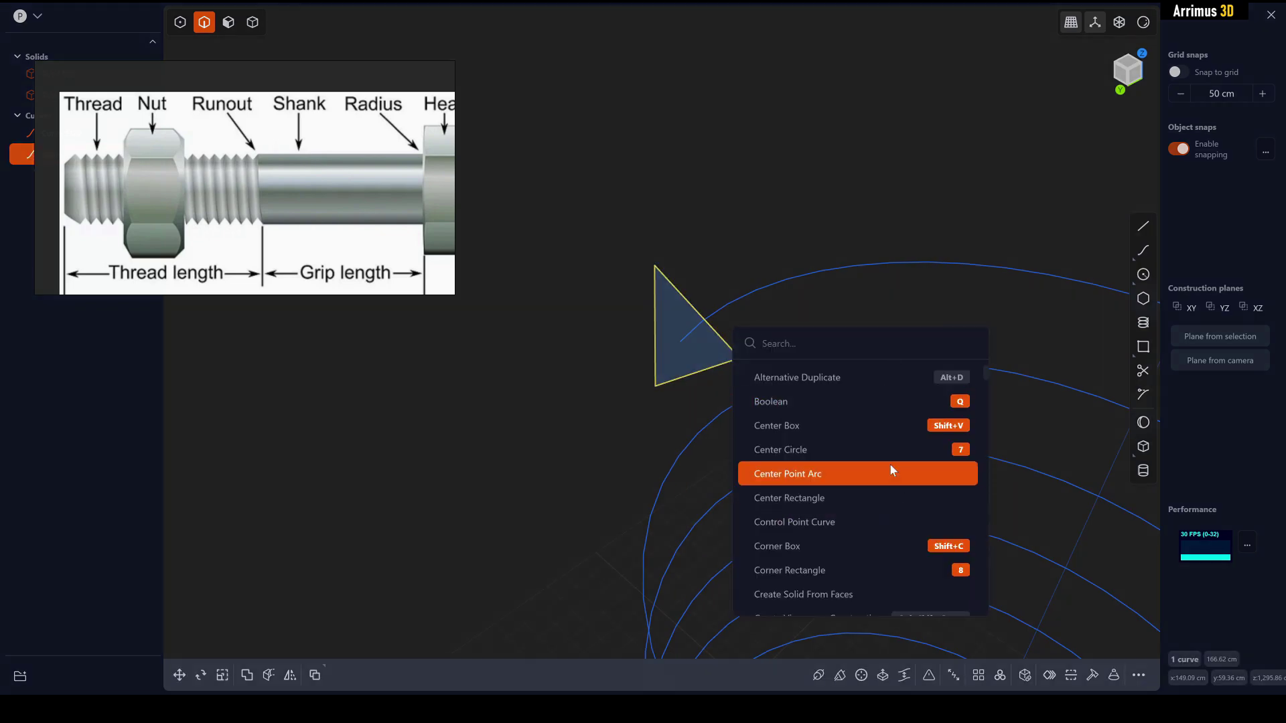
{"action": "type", "text": "sw"}
{"action": "left_click", "coordinate": [788, 370]}
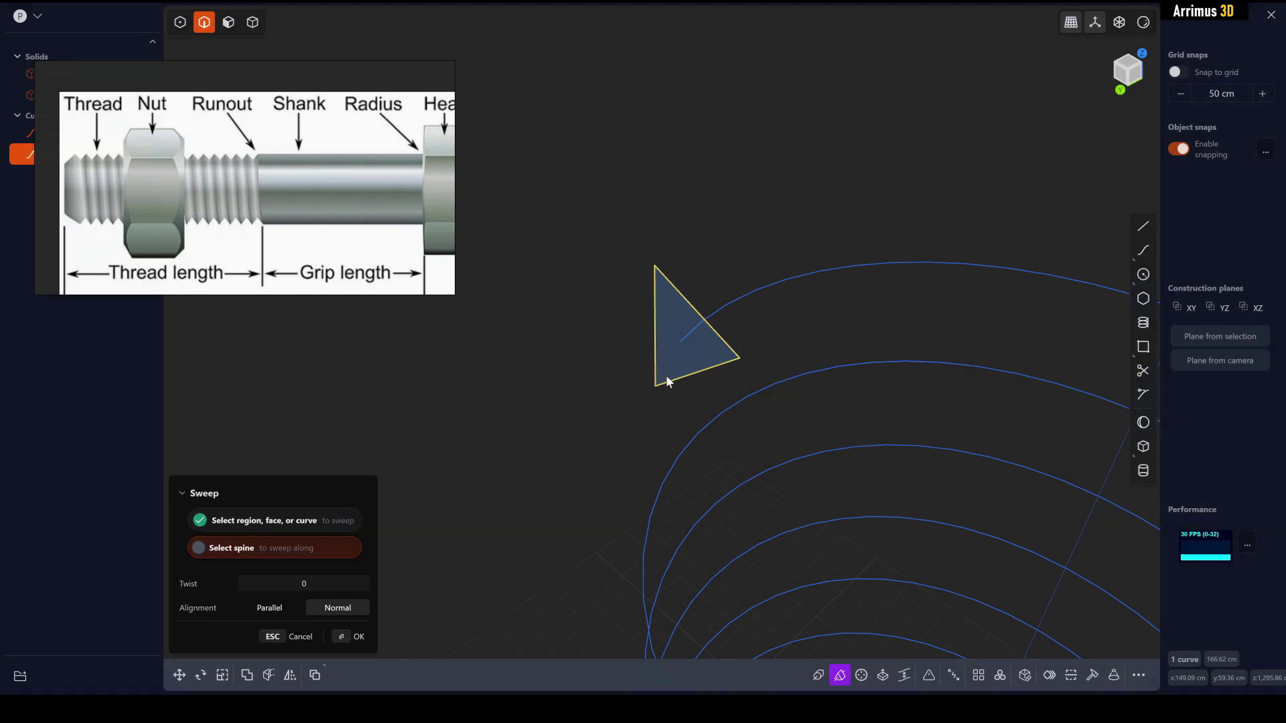
{"action": "left_click", "coordinate": [781, 283]}
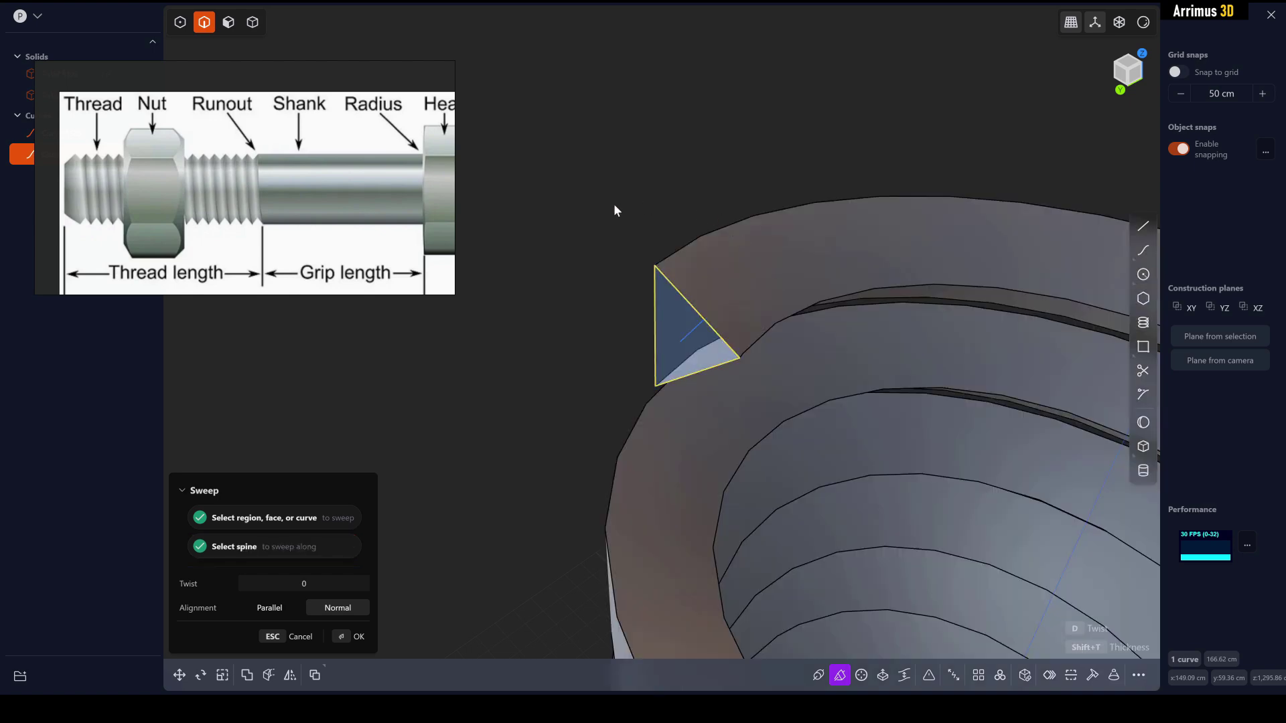
{"action": "key", "text": "Return"}
{"action": "left_click", "coordinate": [561, 351]}
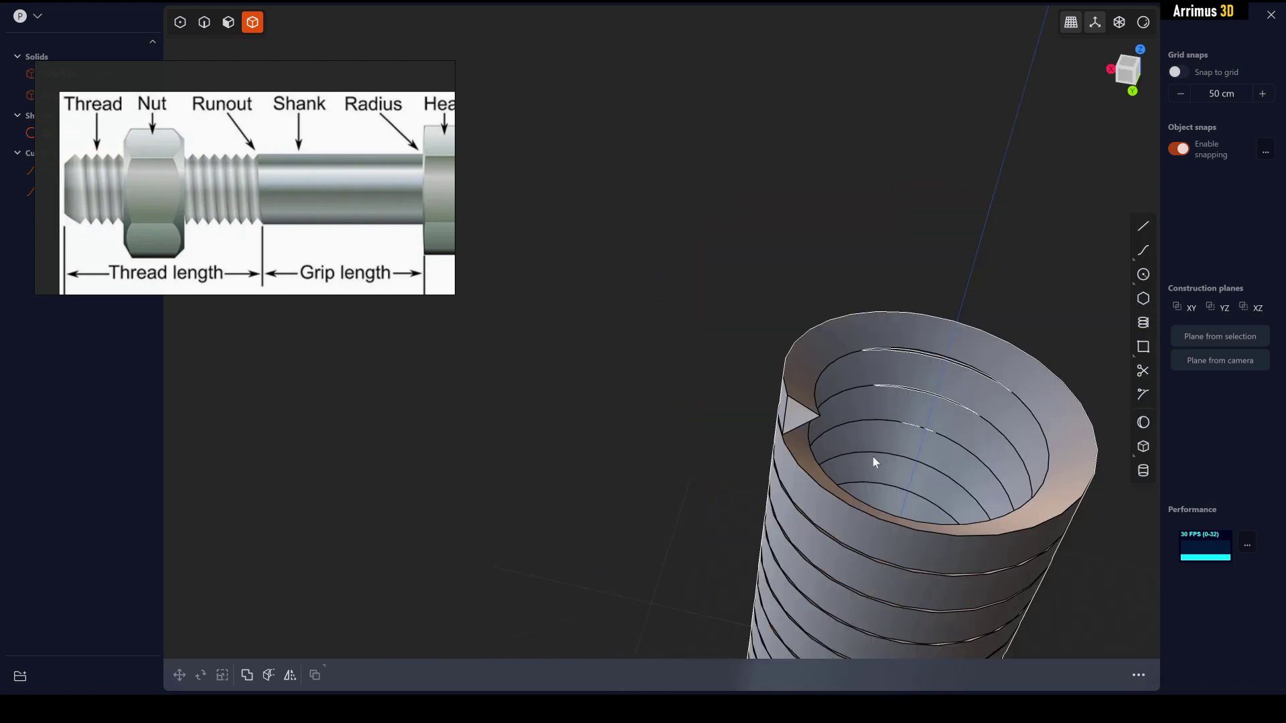
Cap the open ends of the swept thread sheet to make it a solid, and unhide the hidden bodies.
{"action": "middle_click_drag", "start_coordinate": [874, 457], "coordinate": [822, 368], "text": "shift"}
{"action": "scroll", "coordinate": [824, 375], "scroll_direction": "up", "scroll_amount": 5}
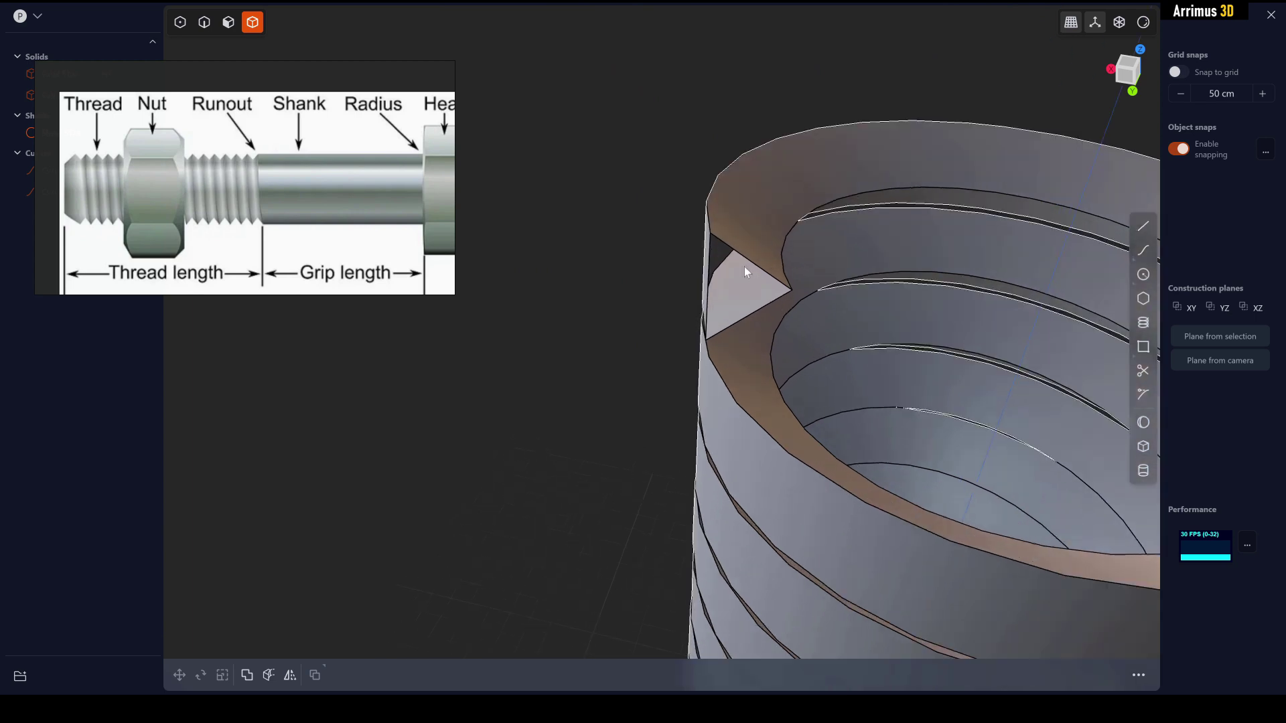
{"action": "left_click", "coordinate": [758, 270]}
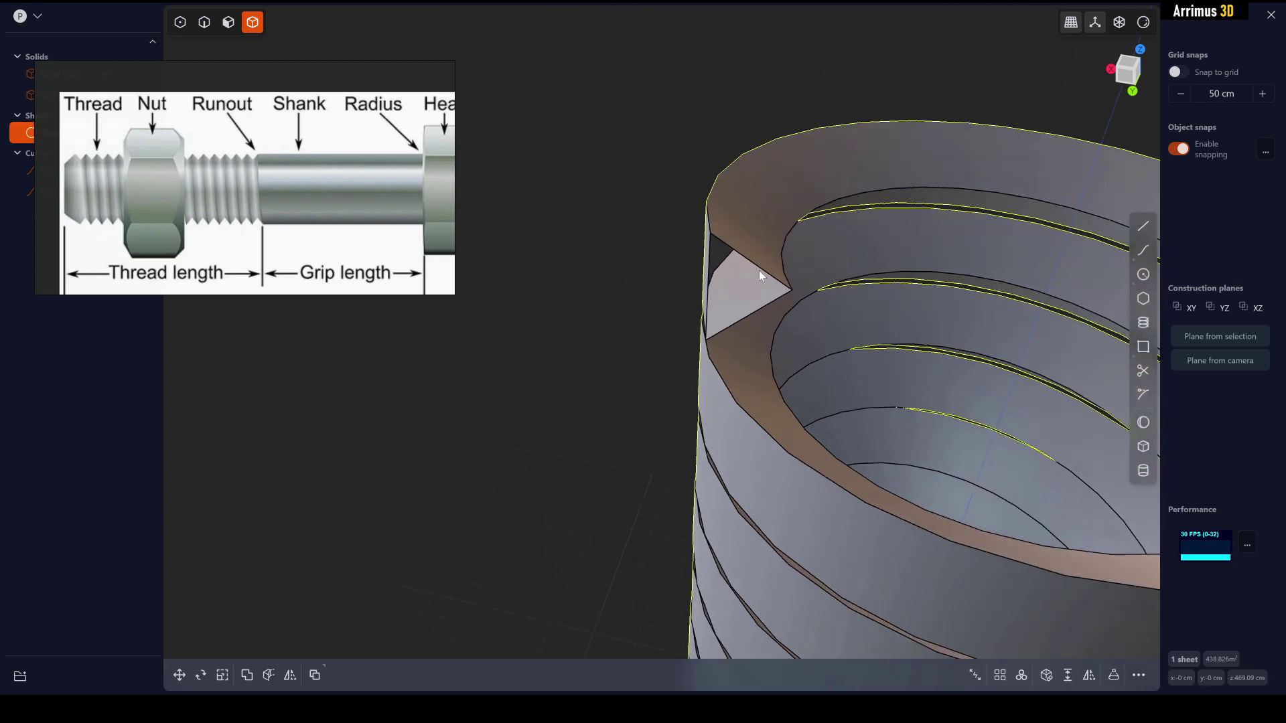
{"action": "left_click", "coordinate": [1047, 675]}
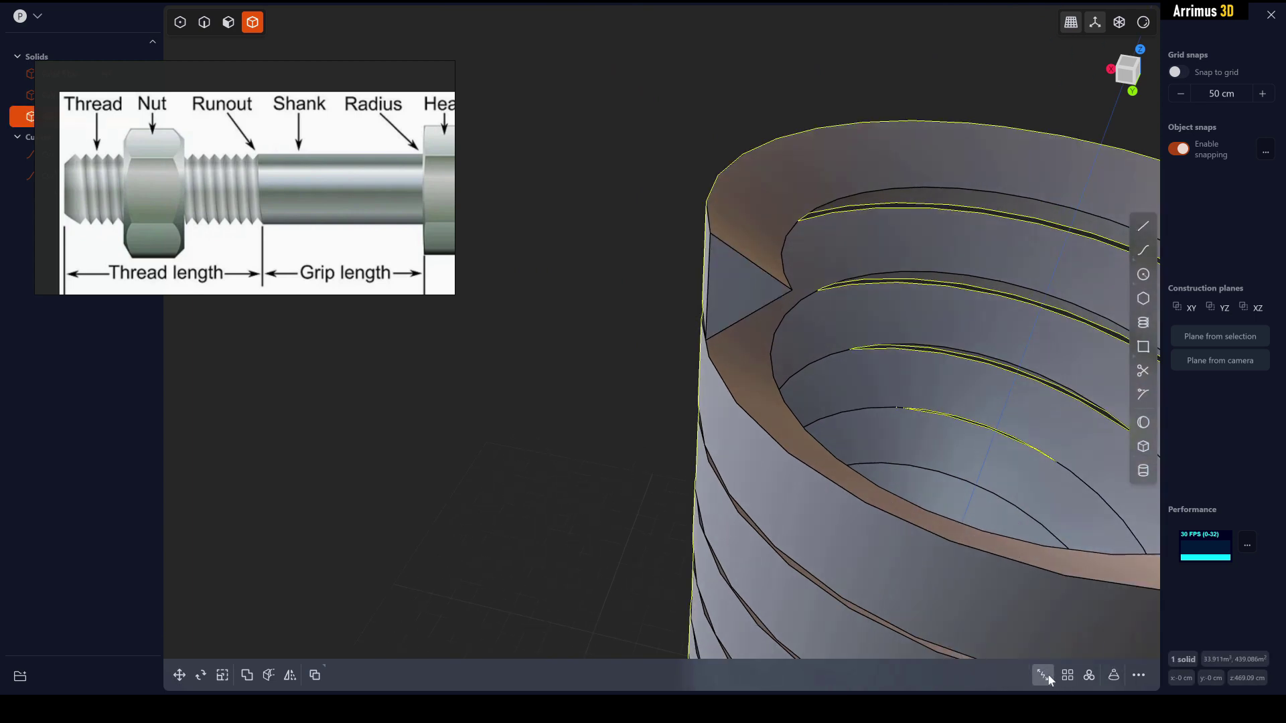
{"action": "left_click", "coordinate": [602, 472]}
{"action": "scroll", "coordinate": [658, 462], "scroll_direction": "down", "scroll_amount": 3}
{"action": "key", "text": "alt+h"}
Subtract the thread solid from the shank cylinder with a Boolean difference.
{"action": "middle_click_drag", "start_coordinate": [881, 517], "coordinate": [710, 442]}
{"action": "left_click", "coordinate": [709, 442]}
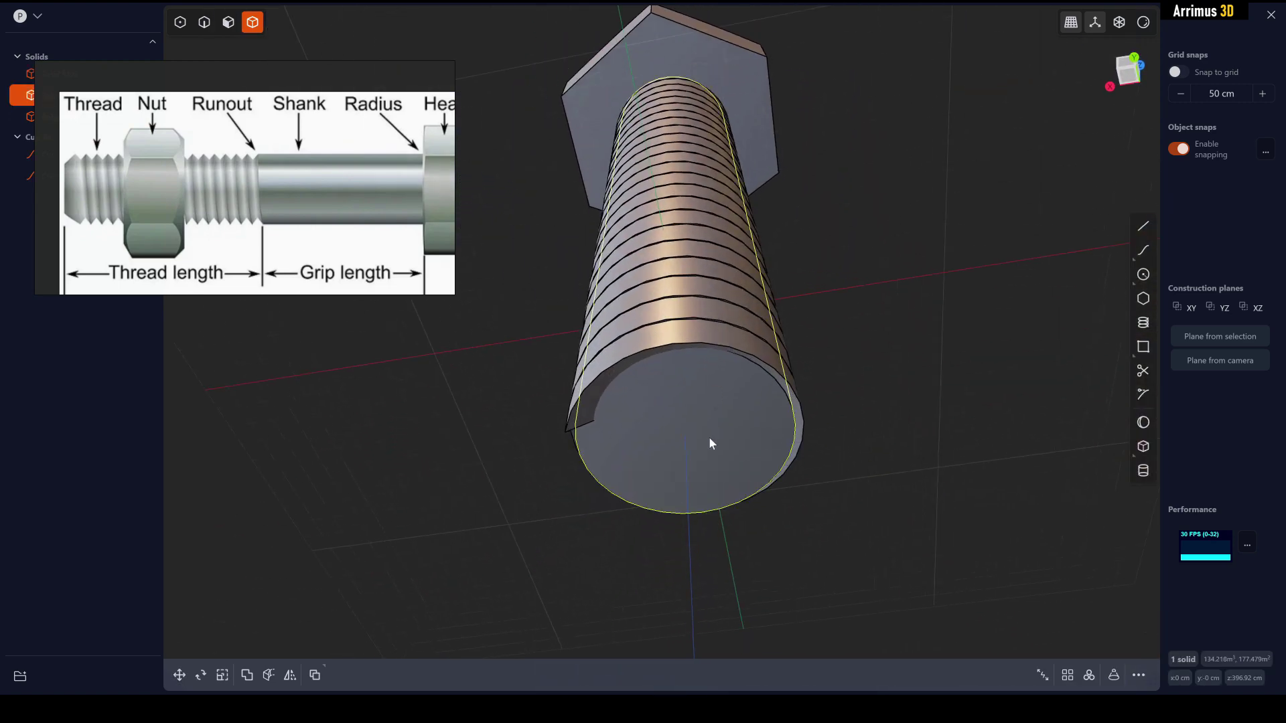
{"action": "left_click", "coordinate": [621, 357], "text": "shift"}
{"action": "middle_click_drag", "start_coordinate": [783, 403], "coordinate": [778, 398]}
{"action": "key", "text": "q"}
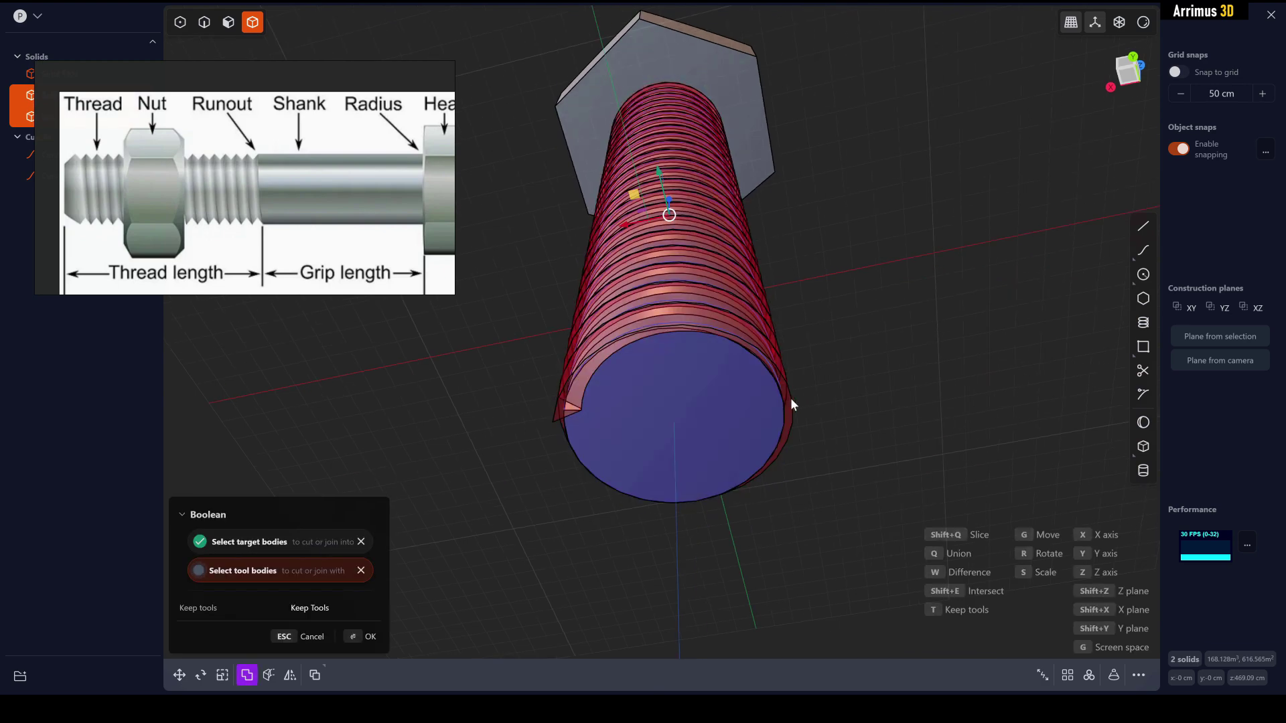
{"action": "middle_click_drag", "start_coordinate": [795, 289], "coordinate": [798, 316]}
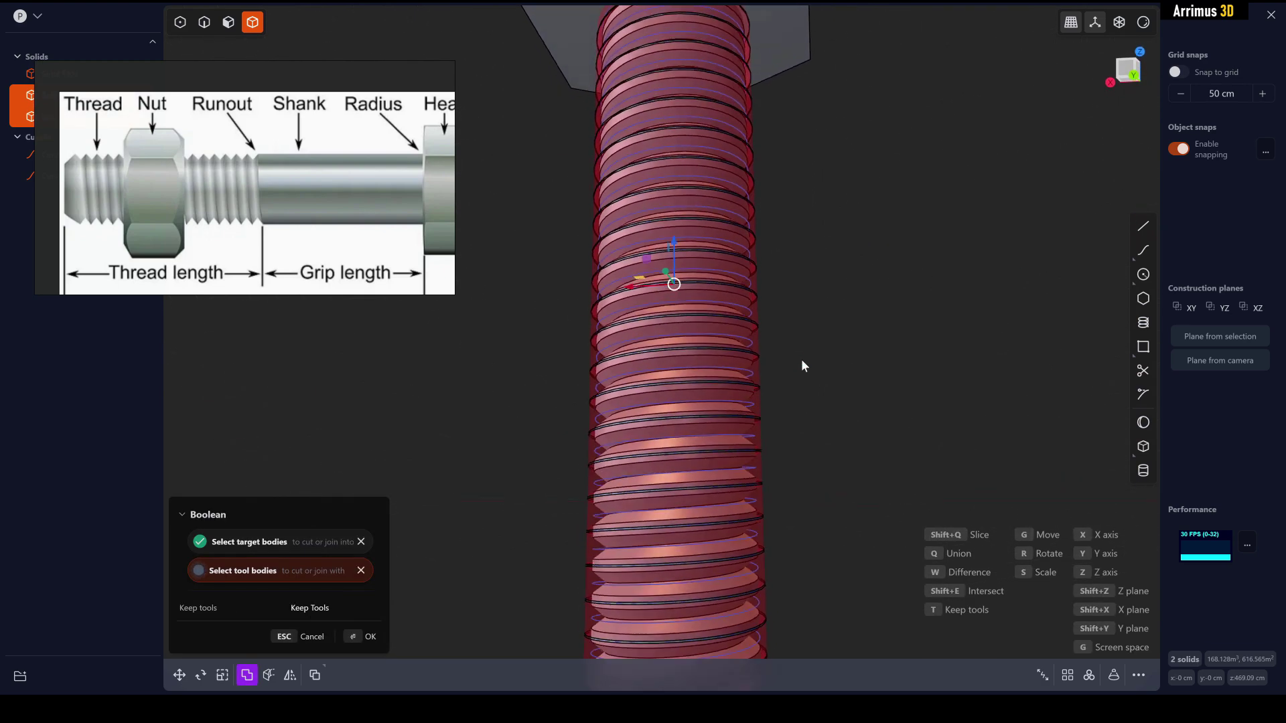
{"action": "middle_click_drag", "start_coordinate": [800, 351], "coordinate": [845, 325]}
{"action": "key", "text": "Return"}
{"action": "middle_click_drag", "start_coordinate": [854, 280], "coordinate": [852, 354]}
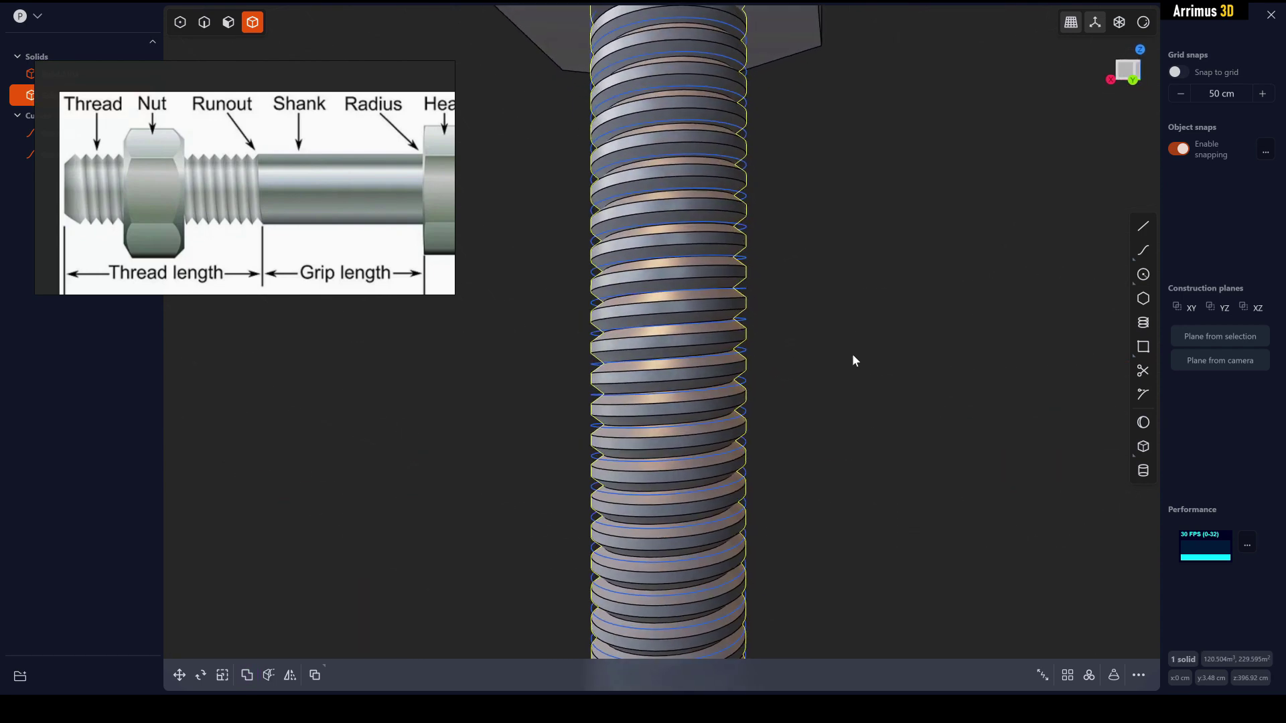
Delete the leftover spiral curve around the threaded shank.
{"action": "key", "text": "2"}
{"action": "left_click", "coordinate": [737, 359]}
{"action": "key", "text": "b"}
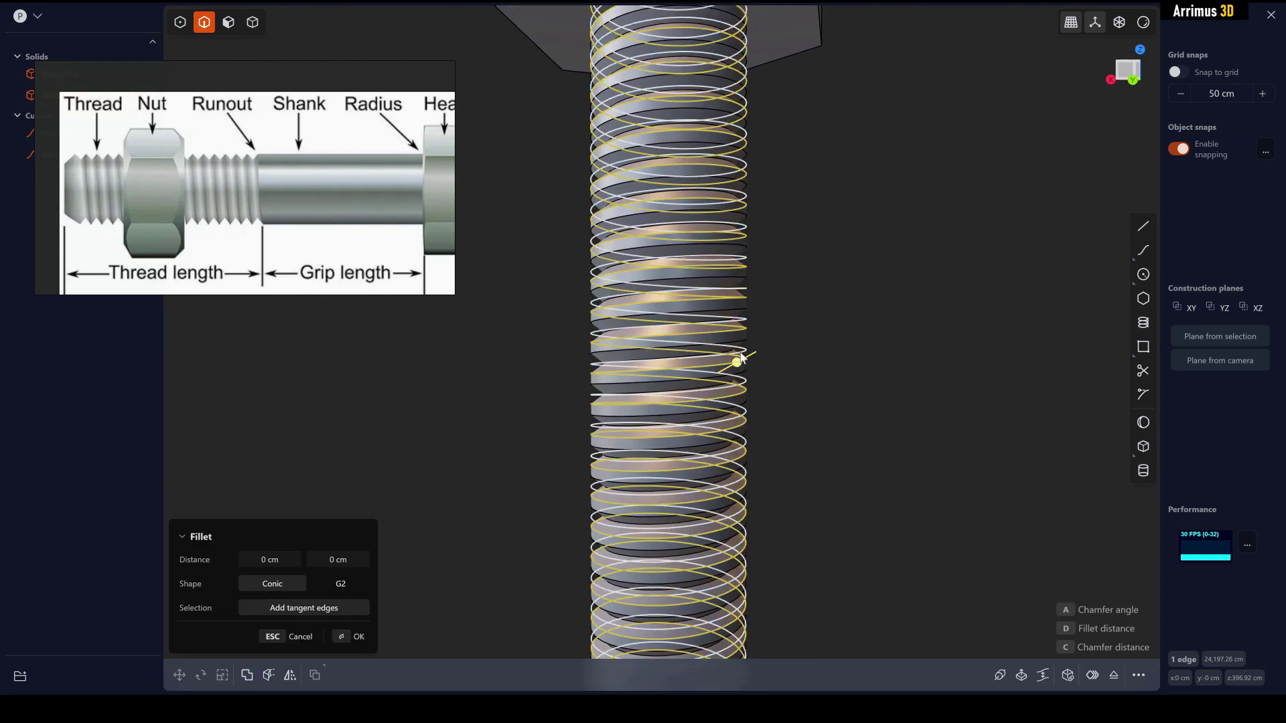
{"action": "key", "text": "Escape"}
{"action": "key", "text": "Delete"}
{"action": "scroll", "coordinate": [809, 355], "scroll_direction": "down", "scroll_amount": 3}
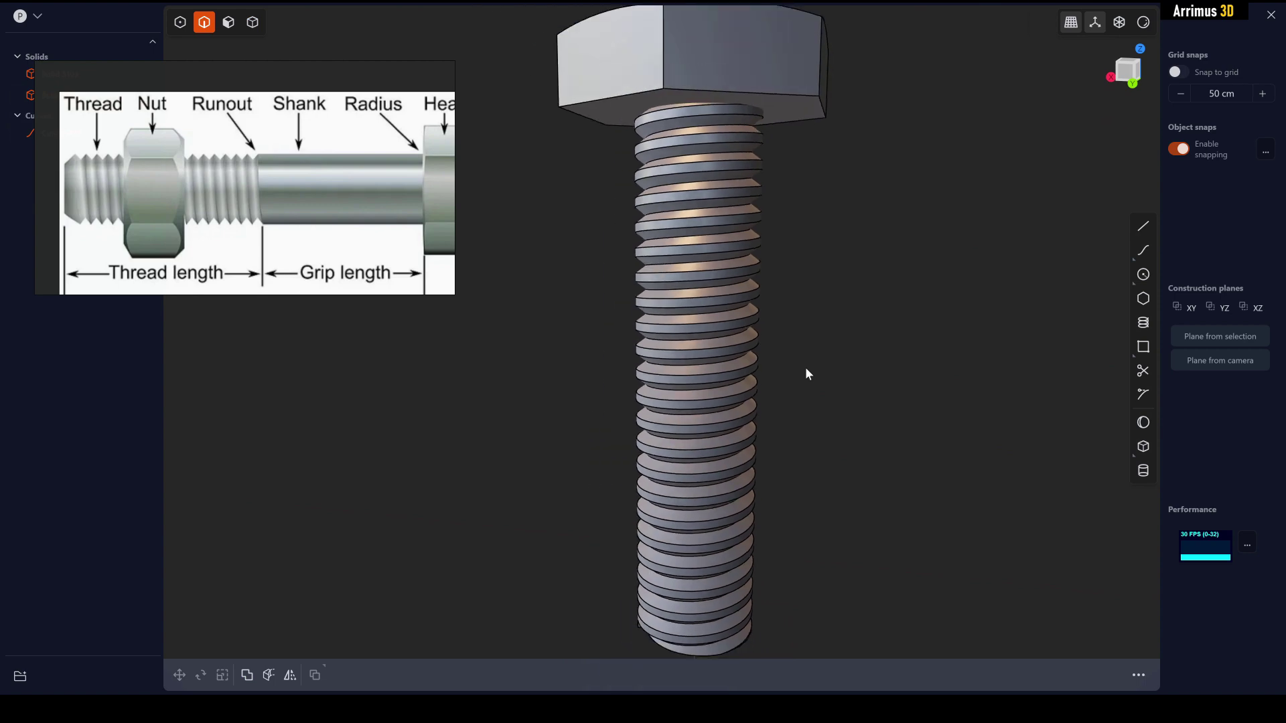
Offset the thread's lower flank face inward to bring the crest to a sharp edge.
{"action": "scroll", "coordinate": [732, 335], "scroll_direction": "up", "scroll_amount": 3}
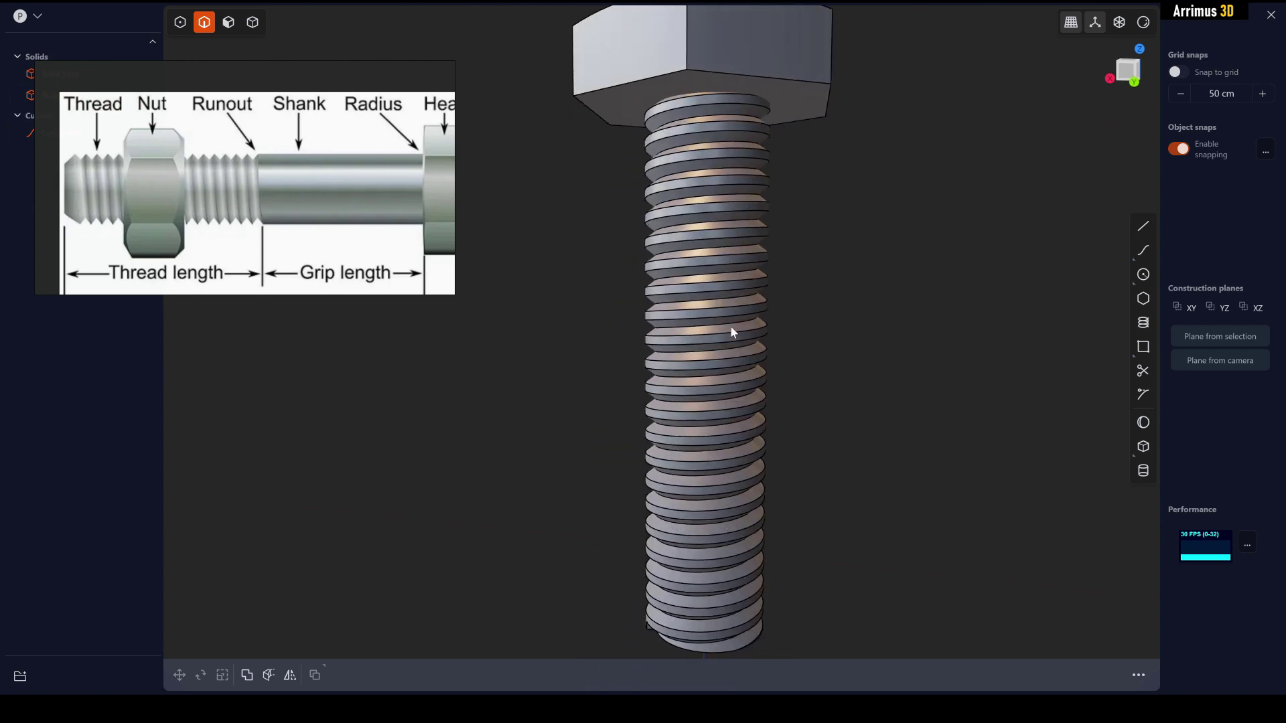
{"action": "scroll", "coordinate": [636, 284], "scroll_direction": "up", "scroll_amount": 5}
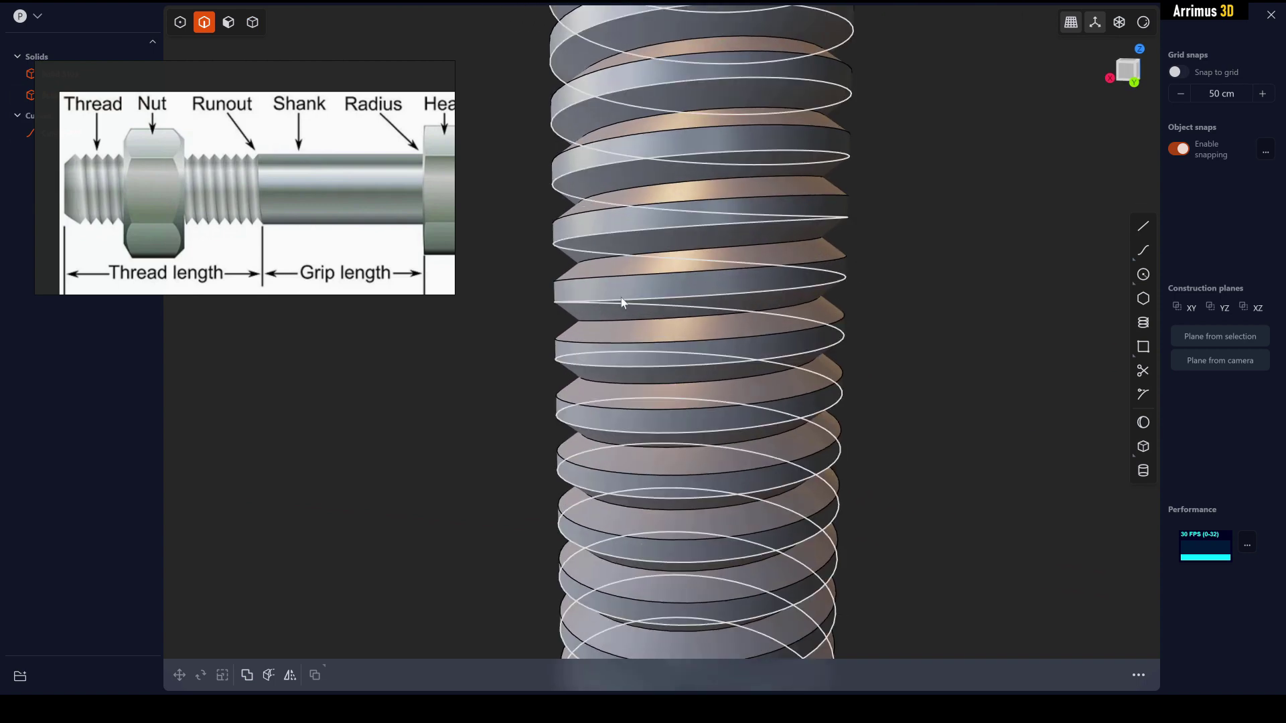
{"action": "scroll", "coordinate": [683, 306], "scroll_direction": "up", "scroll_amount": 3}
{"action": "key", "text": "3"}
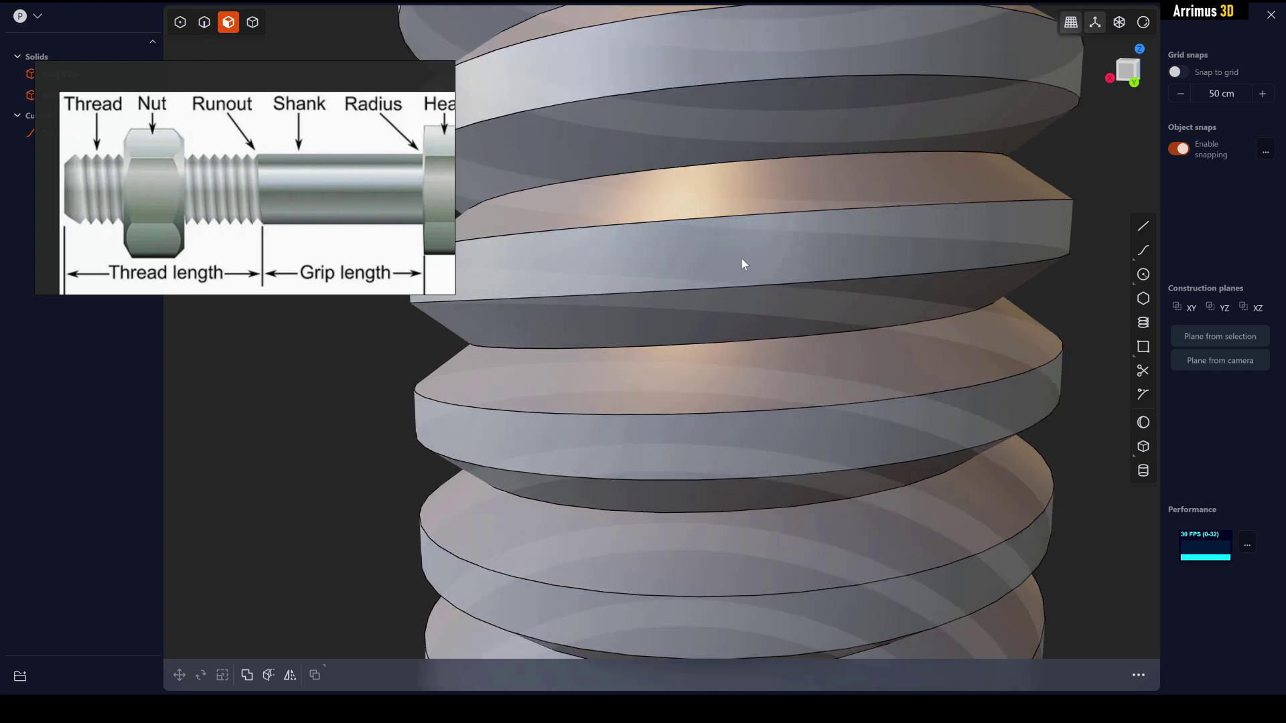
{"action": "left_click", "coordinate": [748, 249]}
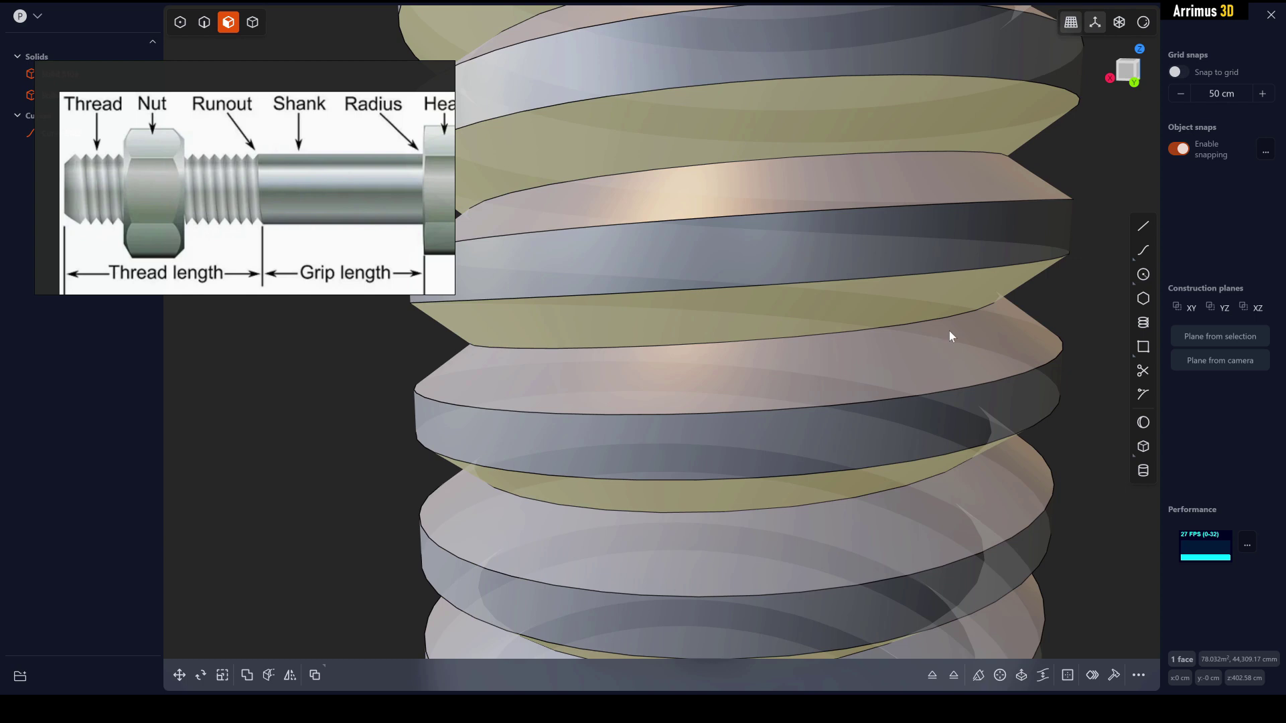
{"action": "key", "text": "Escape"}
{"action": "left_click_drag", "start_coordinate": [892, 300], "coordinate": [900, 245]}
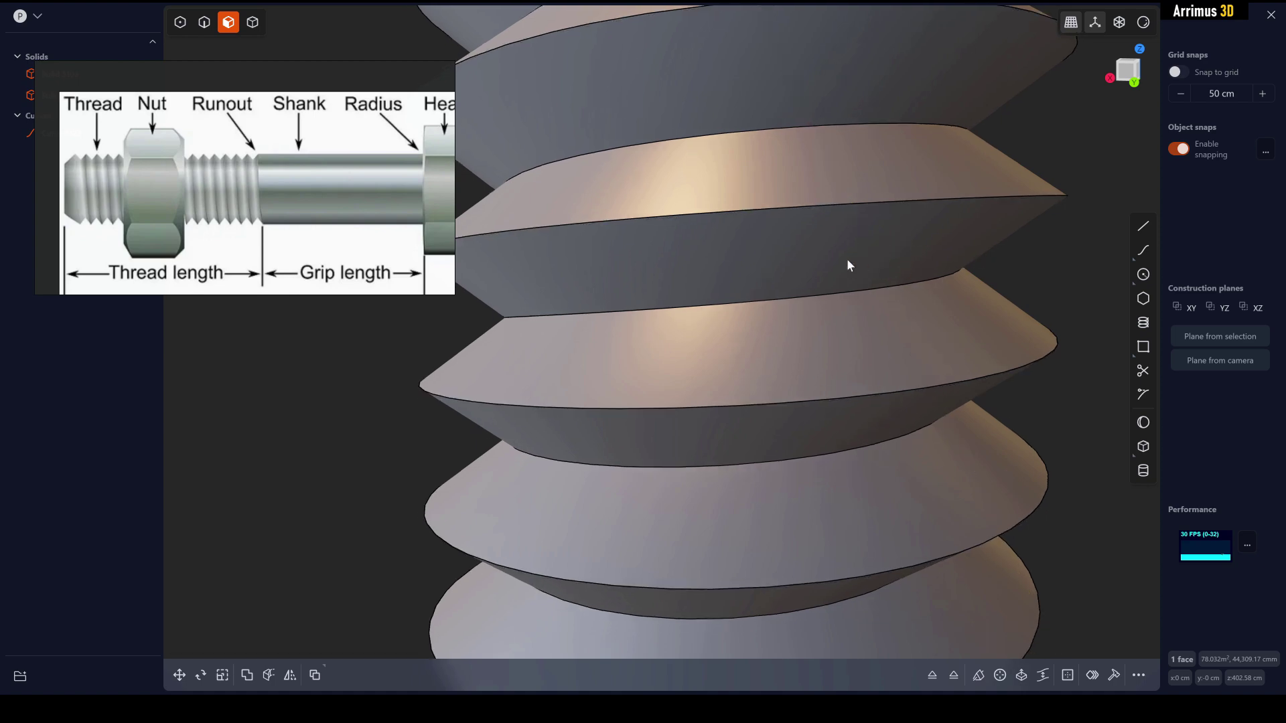
Undo the face offset, the spiral deletion and the Boolean to restore the separate shank and thread solids.
{"action": "scroll", "coordinate": [913, 322], "scroll_direction": "down", "scroll_amount": 6}
{"action": "scroll", "coordinate": [993, 344], "scroll_direction": "down", "scroll_amount": 4}
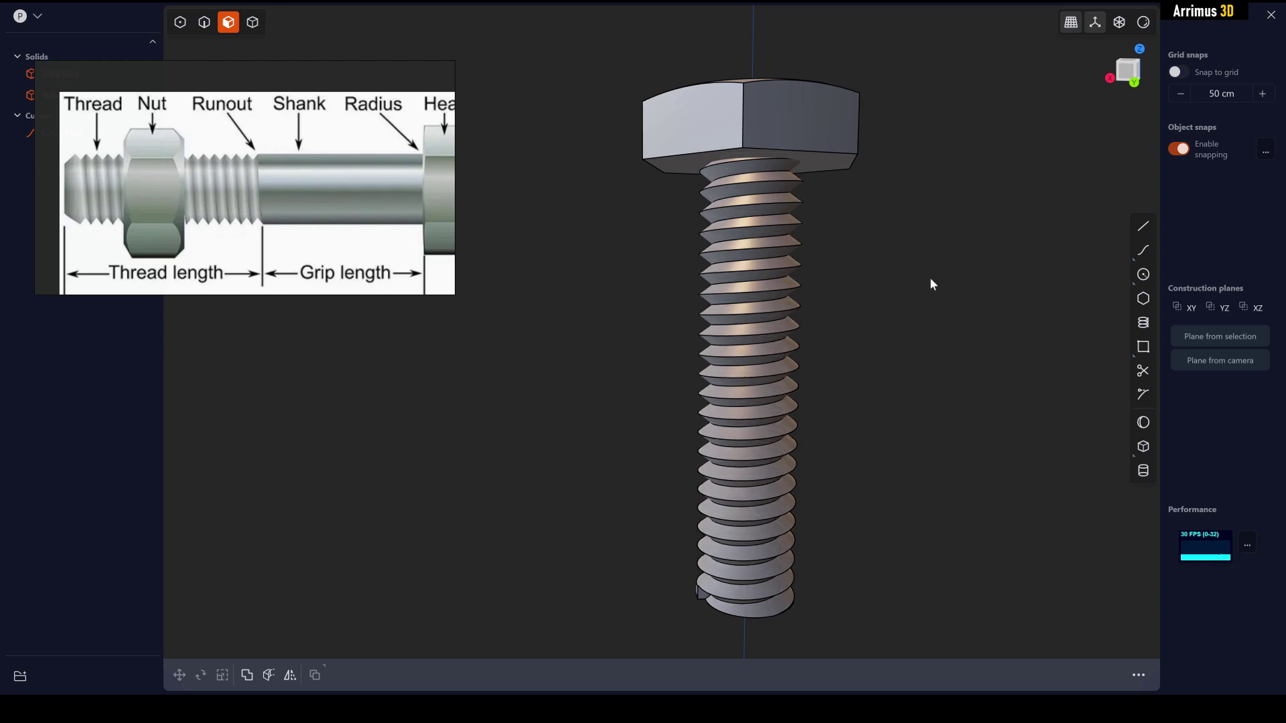
{"action": "middle_click_drag", "start_coordinate": [929, 278], "coordinate": [859, 382]}
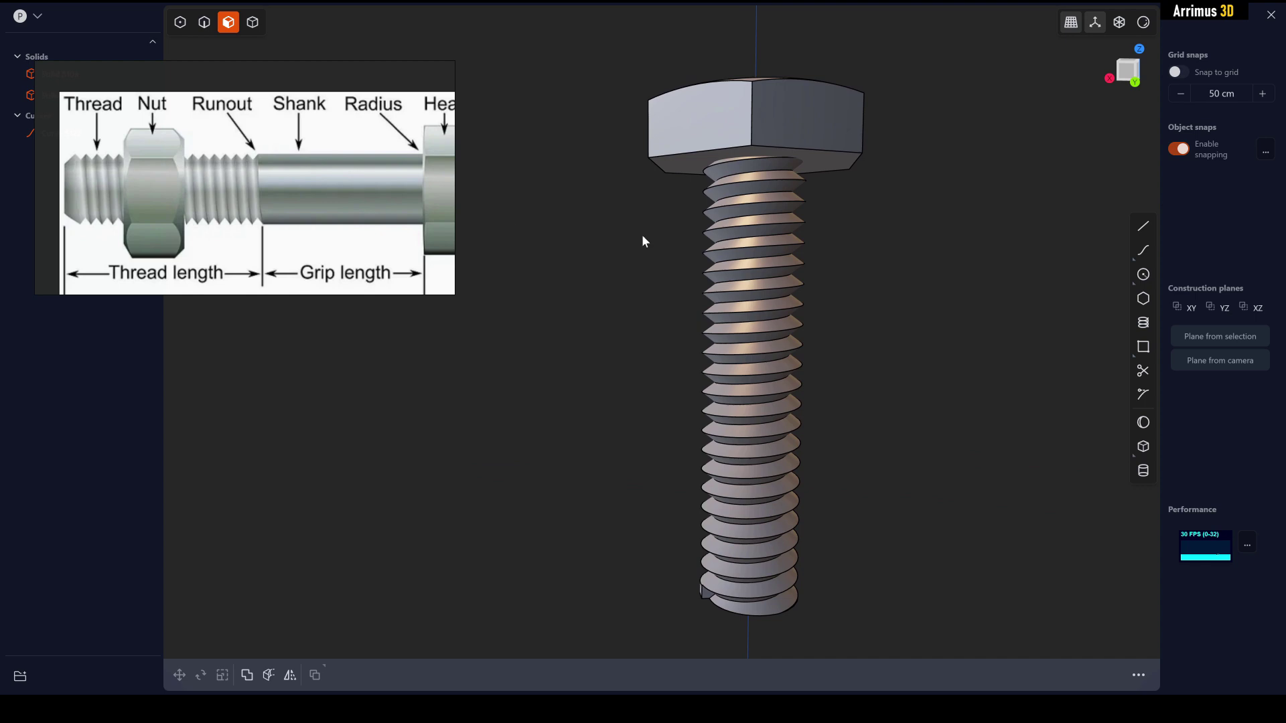
{"action": "scroll", "coordinate": [817, 234], "scroll_direction": "up", "scroll_amount": 4}
{"action": "mouse_move", "coordinate": [825, 242]}
{"action": "middle_mouse_down"}
{"action": "mouse_move", "coordinate": [820, 299]}
{"action": "mouse_move", "coordinate": [822, 263]}
{"action": "middle_mouse_up"}
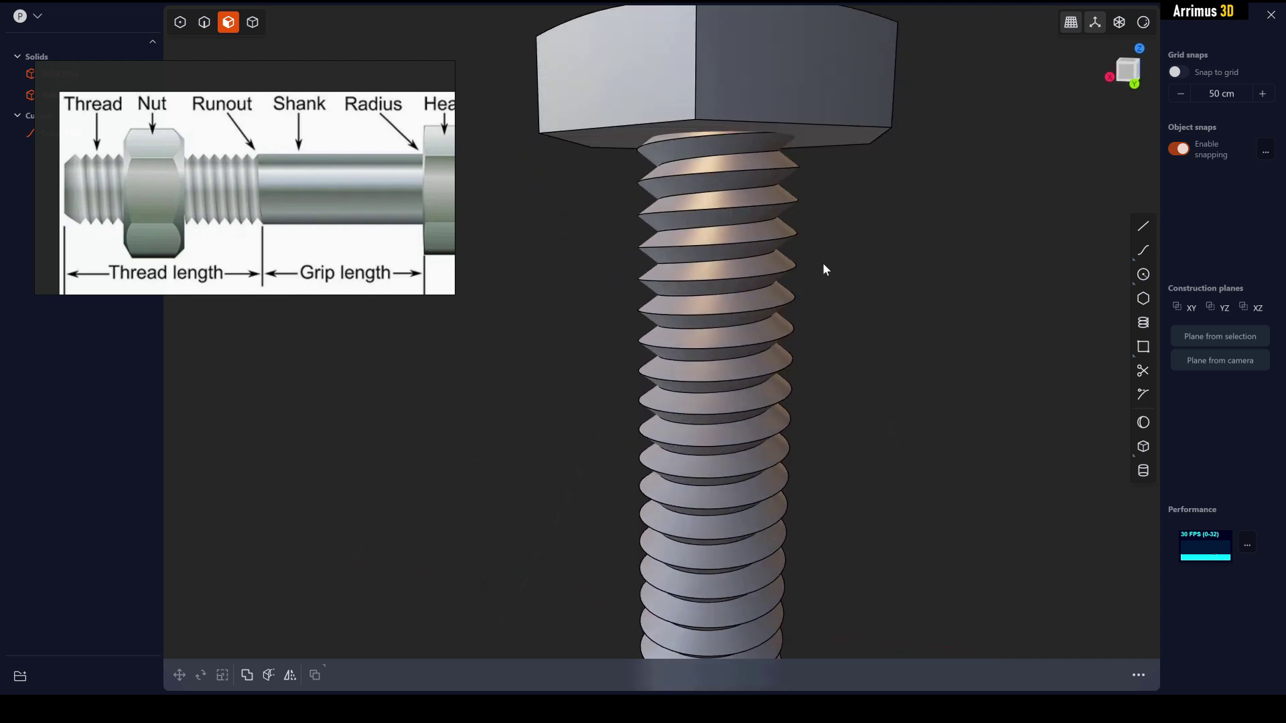
{"action": "key", "text": "ctrl+z"}
{"action": "key", "text": "ctrl+z"}
{"action": "key", "text": "ctrl+z"}
{"action": "key", "text": "ctrl+z"}
{"action": "key", "text": "ctrl+z"}
{"action": "key", "text": "ctrl+z"}
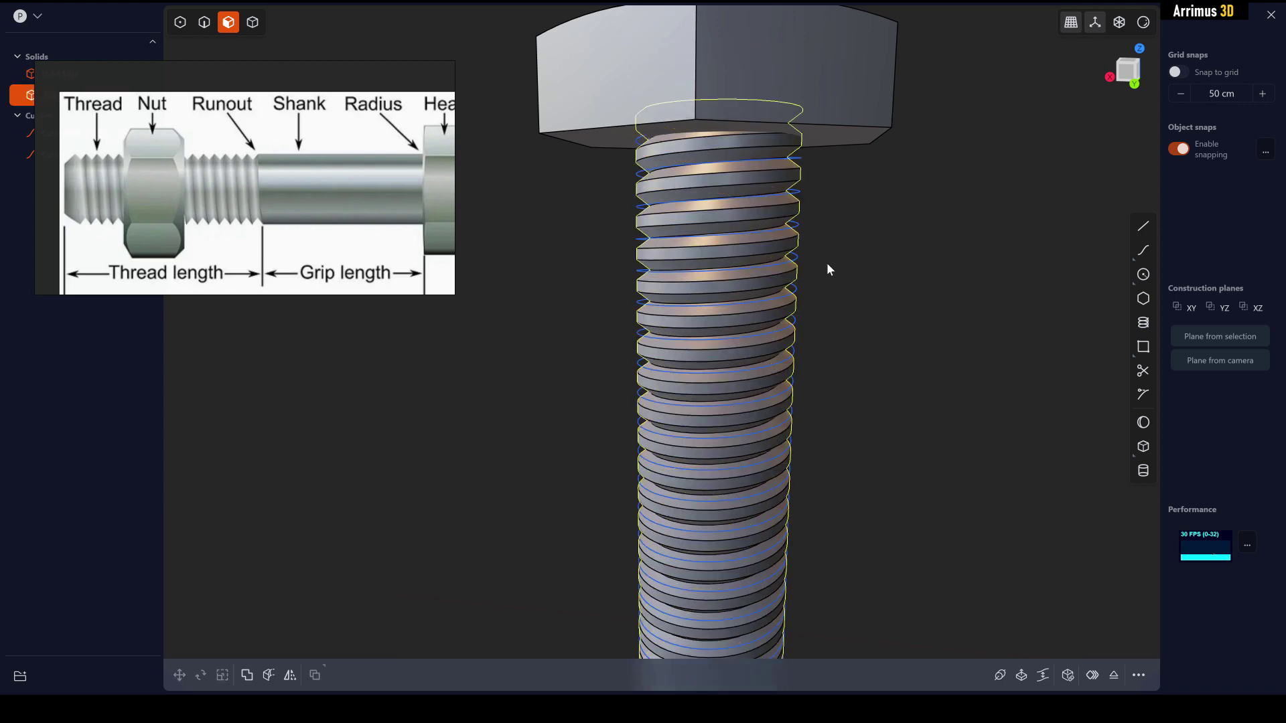
{"action": "left_click", "coordinate": [908, 304]}
Duplicate the shank cylinder and move the copy about 1614 cm down along the Z axis, below the thread.
{"action": "middle_click_drag", "start_coordinate": [818, 411], "coordinate": [777, 224]}
{"action": "key", "text": "4"}
{"action": "left_click", "coordinate": [752, 206]}
{"action": "key", "text": "m"}
{"action": "key", "text": "z"}
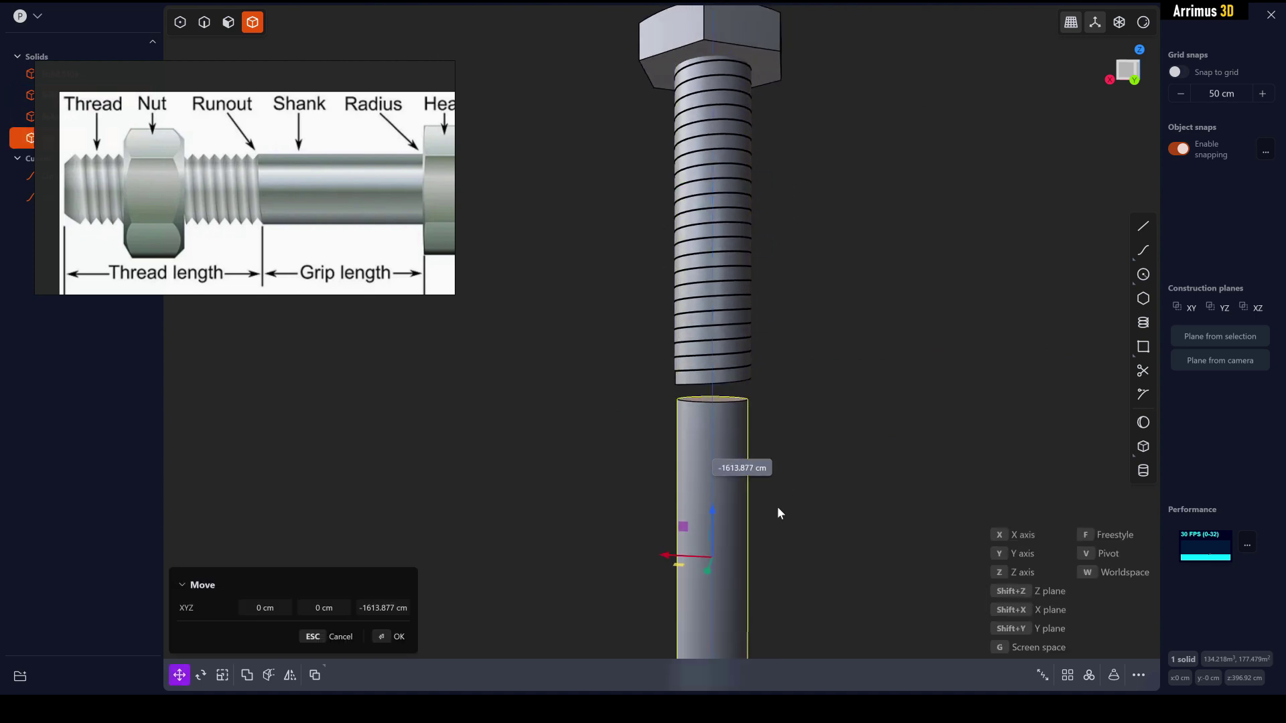
{"action": "left_click", "coordinate": [777, 513]}
{"action": "key", "text": "Return"}
{"action": "left_click", "coordinate": [869, 414]}
Subtract the thread solid from the upper shank cylinder with a Boolean difference and delete the spiral curve.
{"action": "middle_click_drag", "start_coordinate": [777, 382], "coordinate": [759, 297]}
{"action": "scroll", "coordinate": [760, 303], "scroll_direction": "up", "scroll_amount": 3}
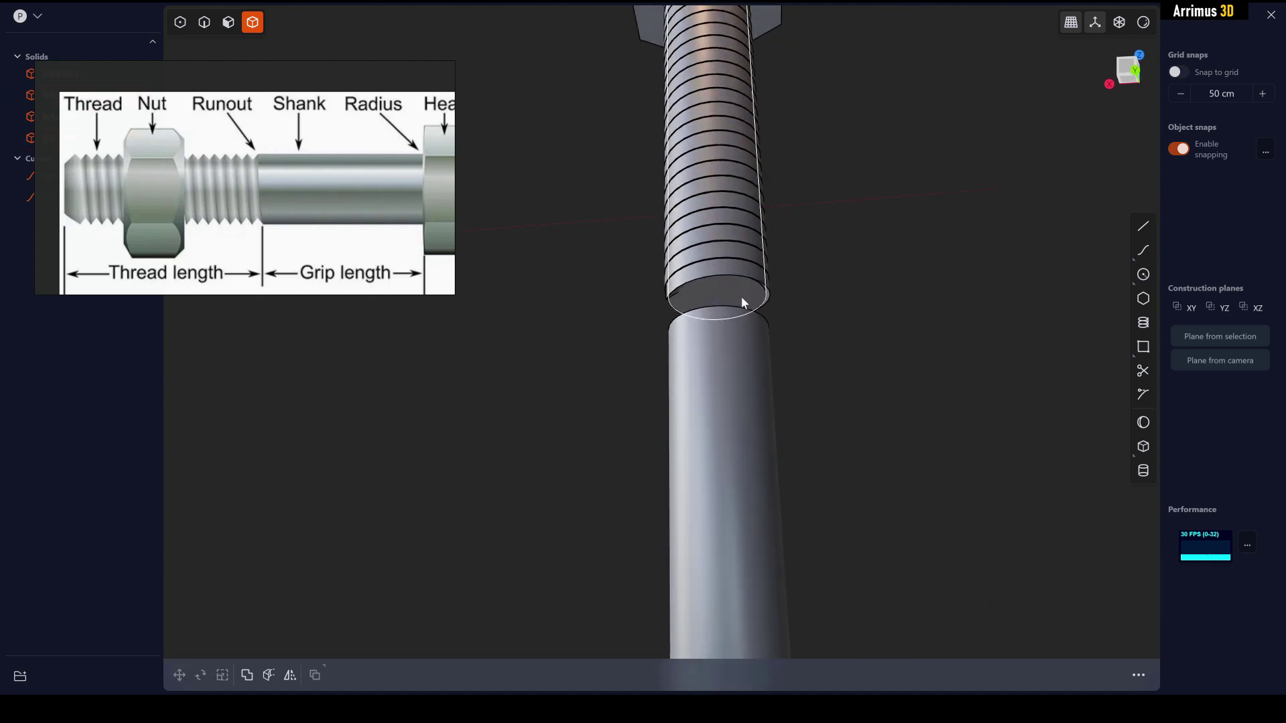
{"action": "left_click", "coordinate": [774, 304]}
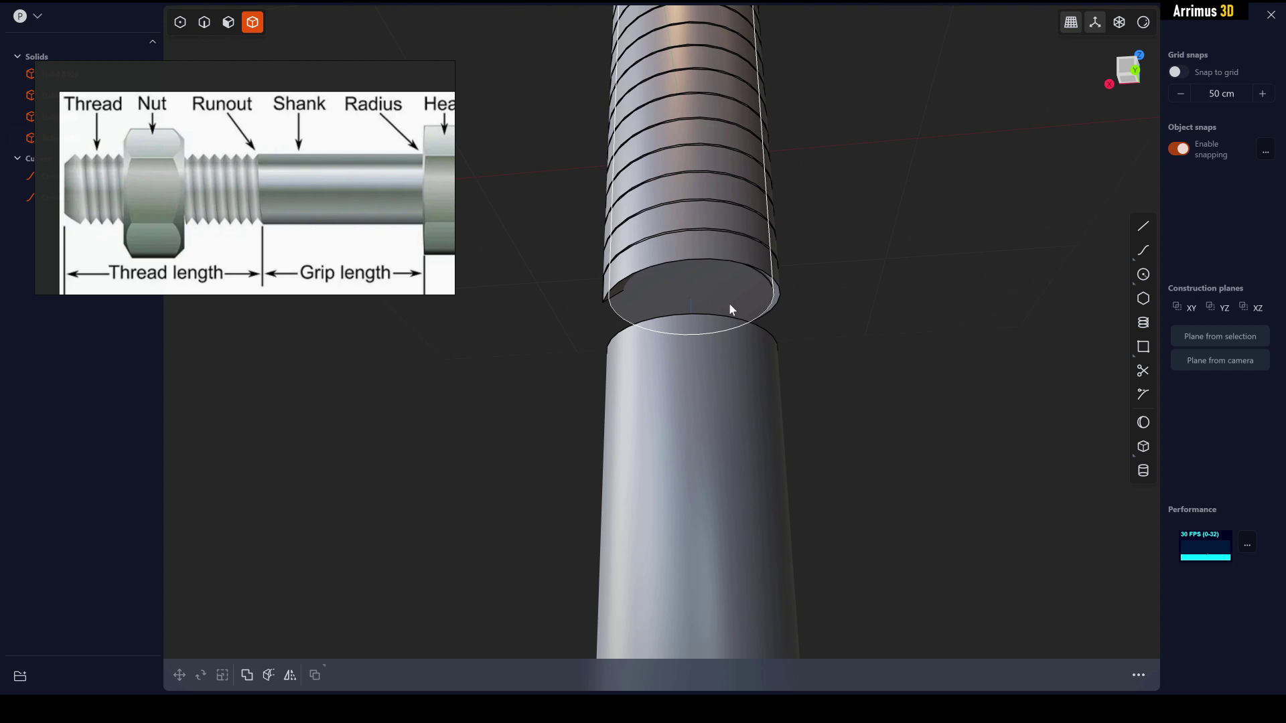
{"action": "left_click", "coordinate": [614, 271], "text": "shift"}
{"action": "key", "text": "q"}
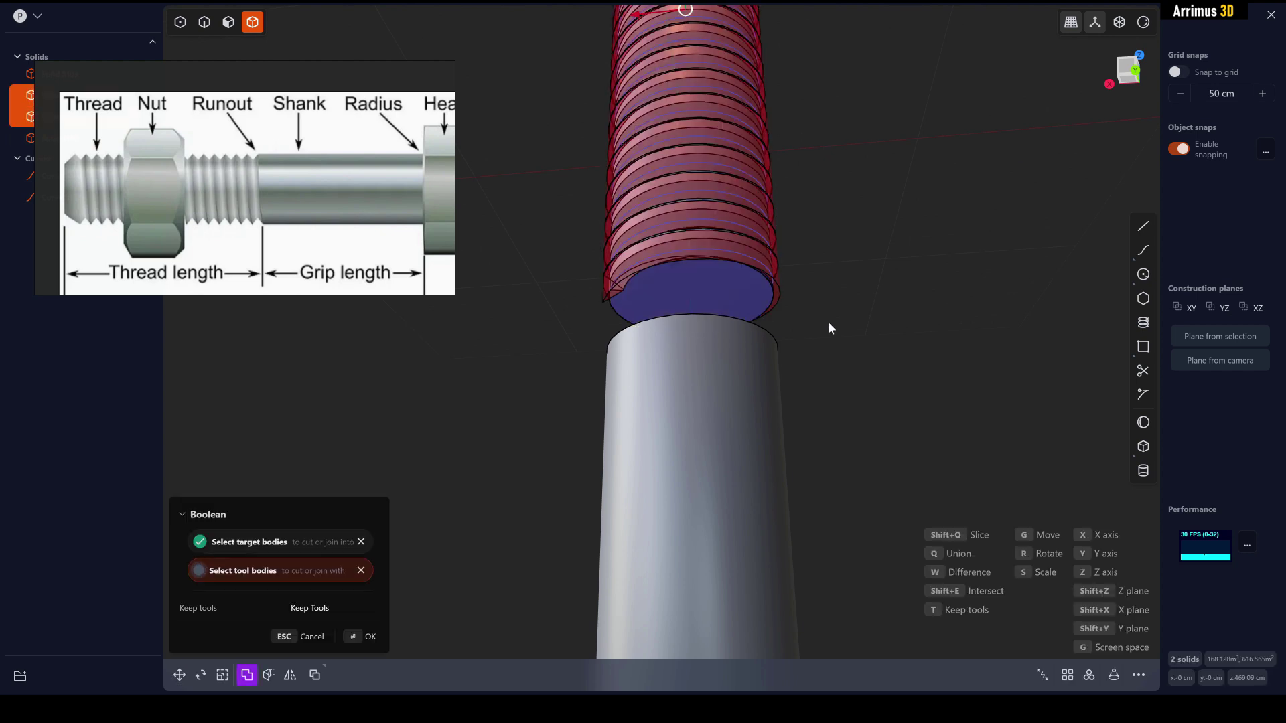
{"action": "key", "text": "Return"}
{"action": "middle_click_drag", "start_coordinate": [741, 276], "coordinate": [709, 266]}
{"action": "scroll", "coordinate": [708, 266], "scroll_direction": "up", "scroll_amount": 3}
{"action": "key", "text": "2"}
{"action": "scroll", "coordinate": [782, 359], "scroll_direction": "up", "scroll_amount": 3}
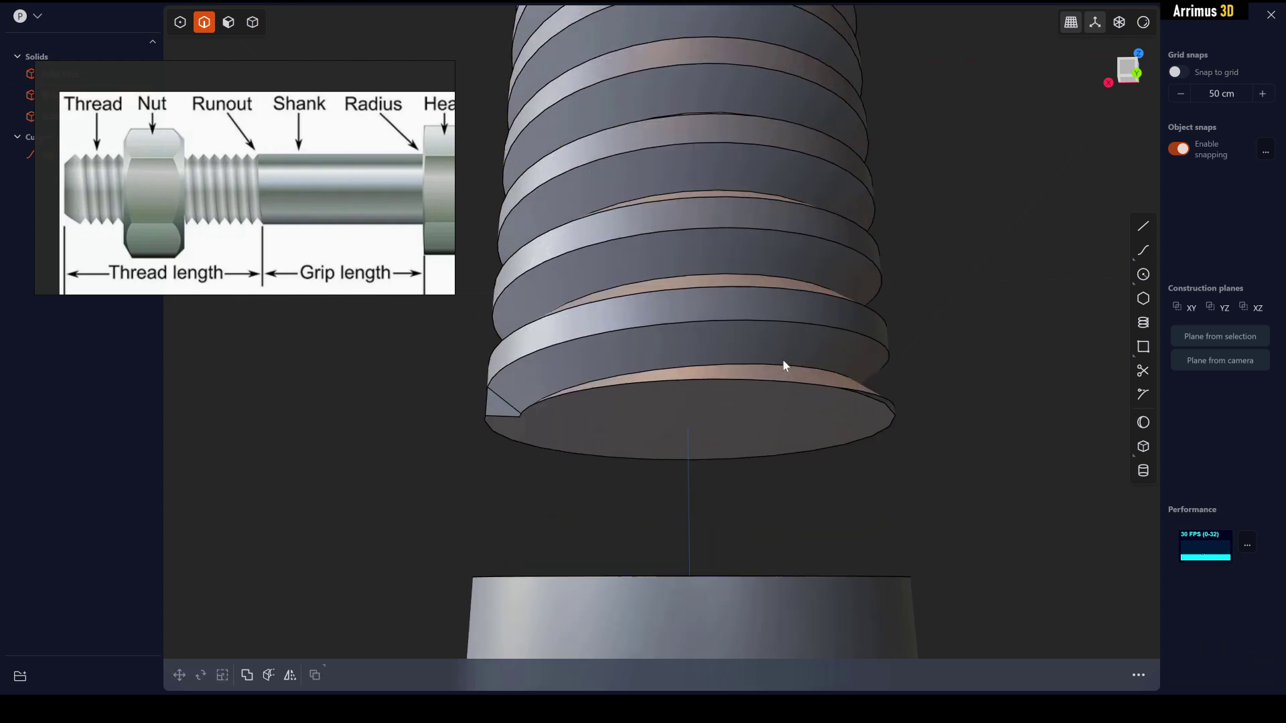
Offset the lower flank face of the thread about 25 cm inward to sharpen the crest.
{"action": "key", "text": "3"}
{"action": "left_click", "coordinate": [772, 342]}
{"action": "key", "text": "o"}
{"action": "scroll", "coordinate": [733, 305], "scroll_direction": "up", "scroll_amount": 3}
{"action": "key", "text": "d"}
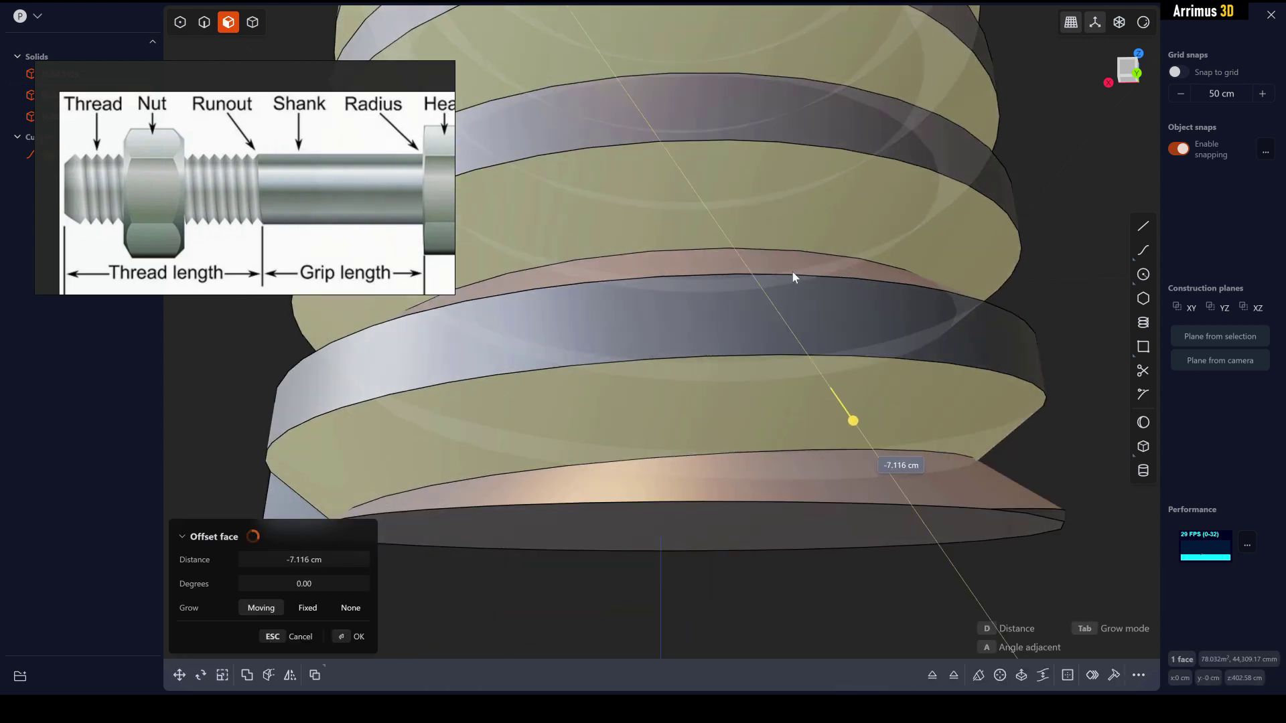
{"action": "left_click", "coordinate": [798, 234]}
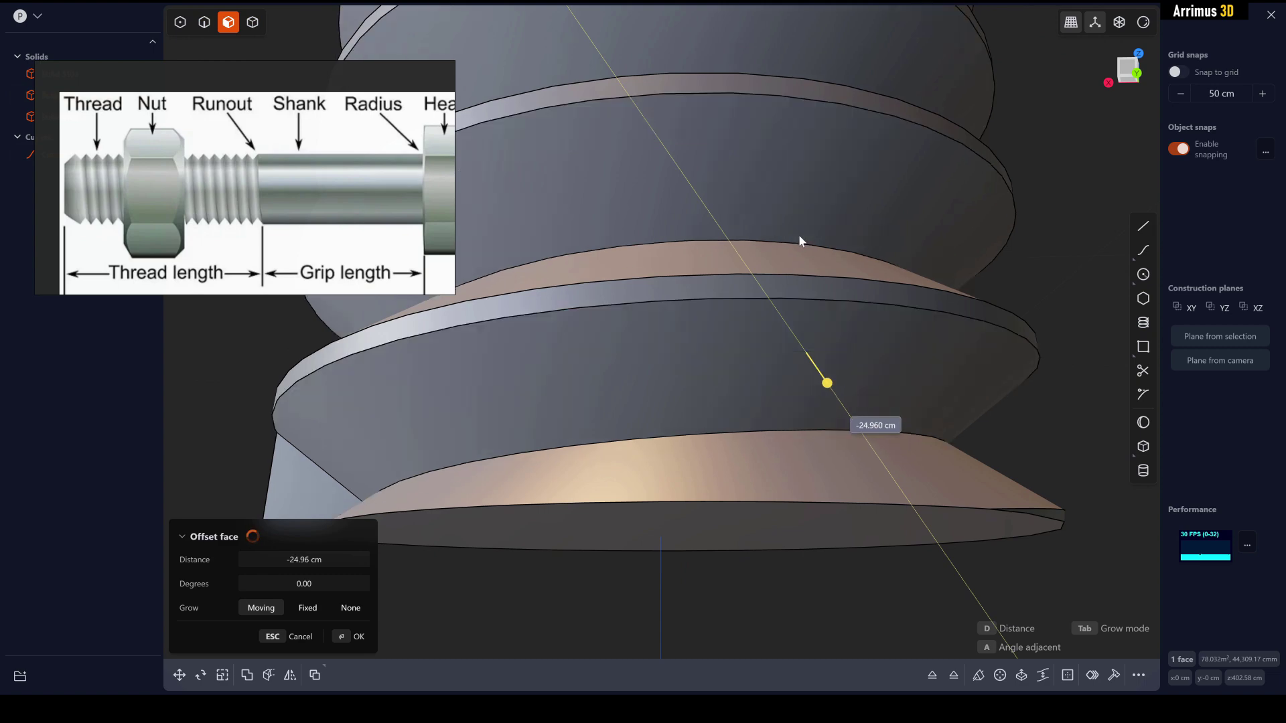
{"action": "scroll", "coordinate": [937, 367], "scroll_direction": "down", "scroll_amount": 5}
{"action": "scroll", "coordinate": [963, 373], "scroll_direction": "down", "scroll_amount": 8}
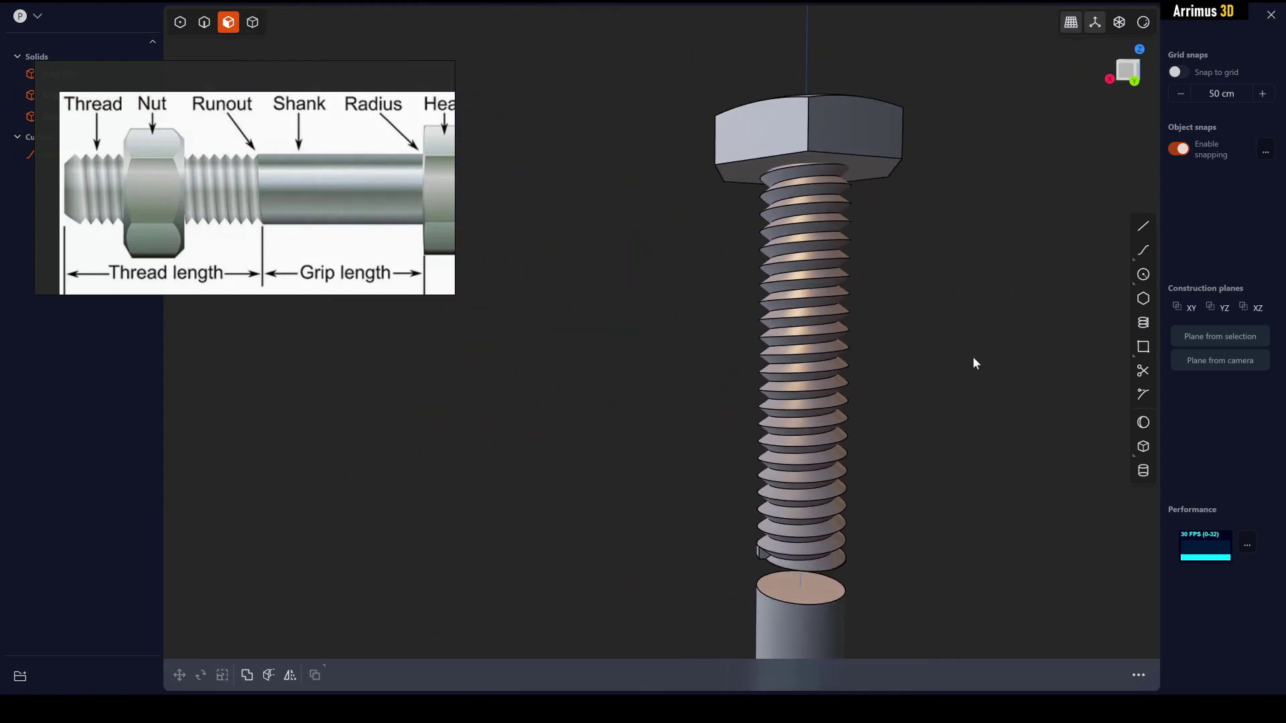
{"action": "middle_click_drag", "start_coordinate": [972, 363], "coordinate": [976, 352]}
Delete the leftover triangle curve and draw a horizontal line about 483 cm long across the upper thread in the XZ plane.
{"action": "left_click", "coordinate": [1129, 77]}
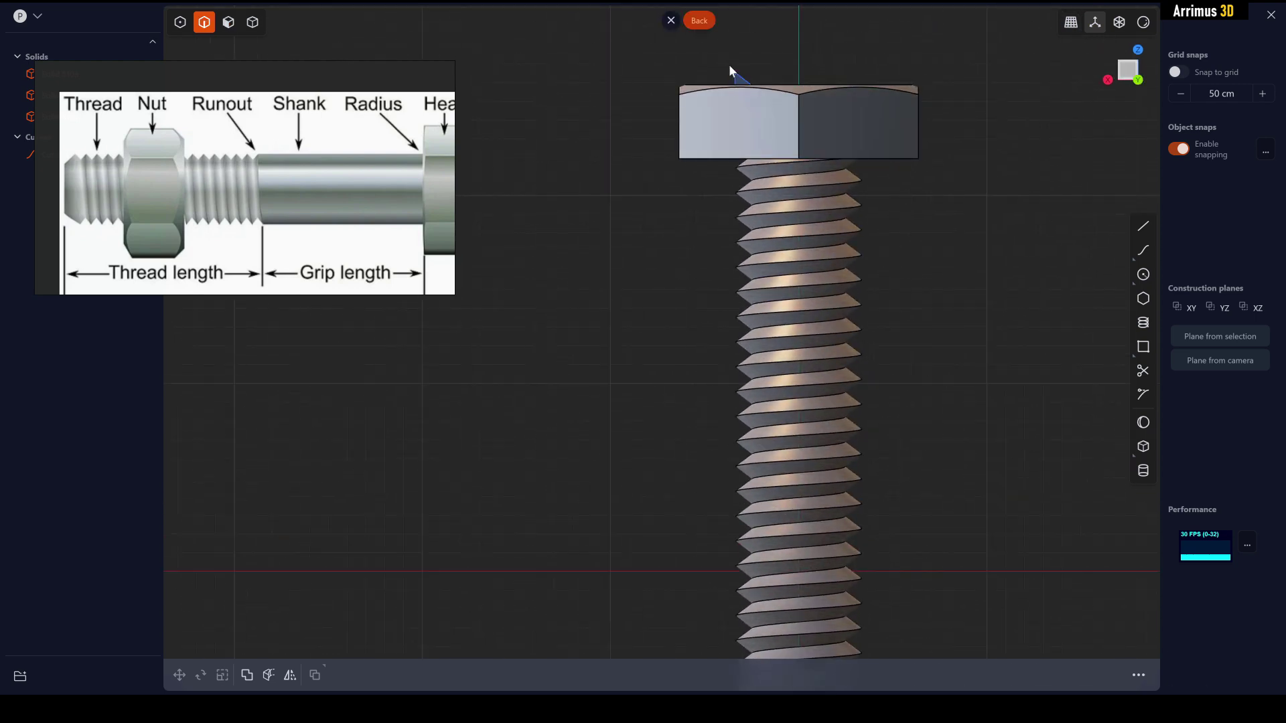
{"action": "scroll", "coordinate": [881, 250], "scroll_direction": "up", "scroll_amount": 2}
{"action": "scroll", "coordinate": [882, 257], "scroll_direction": "down", "scroll_amount": 2}
{"action": "key", "text": "l"}
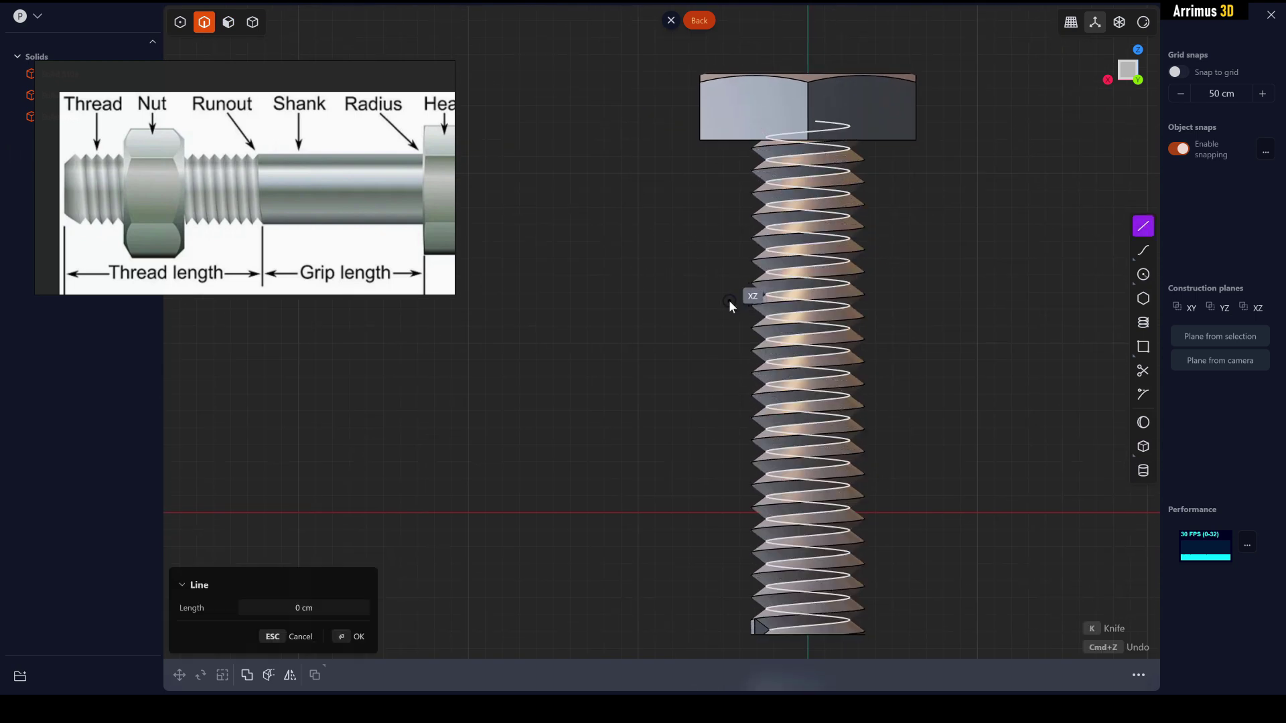
{"action": "left_click", "coordinate": [728, 301]}
{"action": "left_click", "coordinate": [896, 301]}
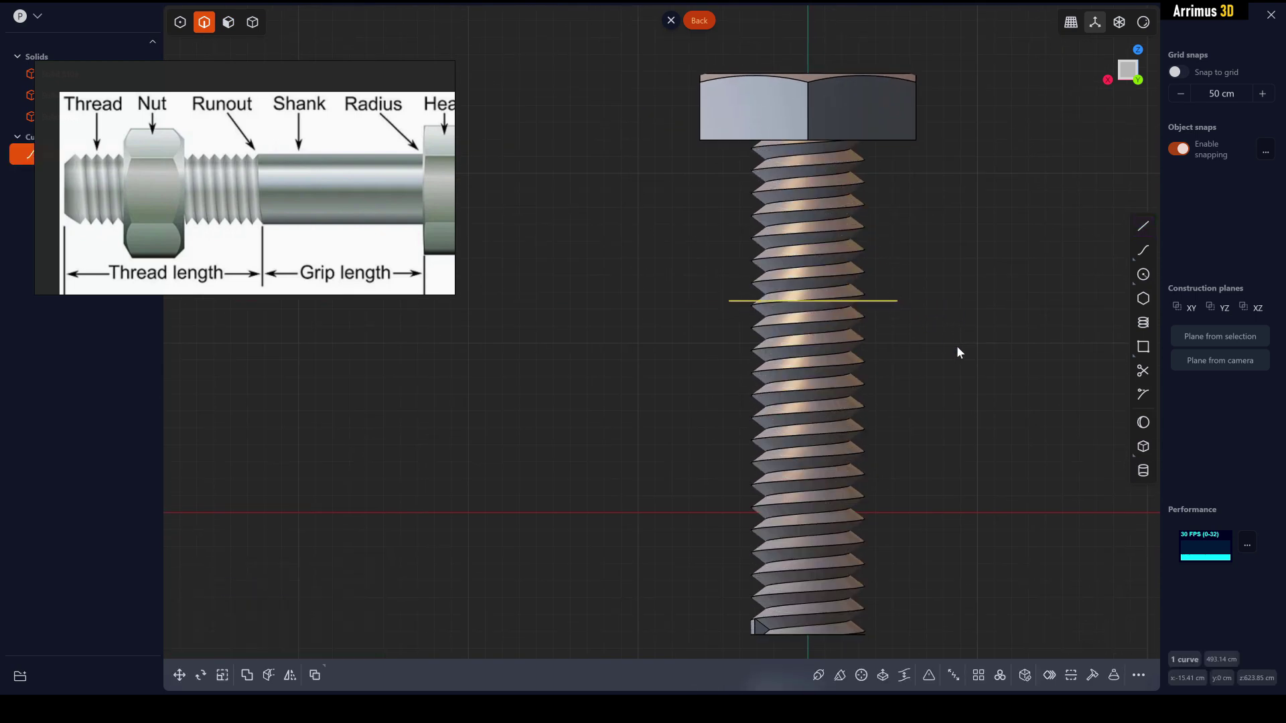
Duplicate the horizontal line and place the copy straight below it, just above the thread's lower end.
{"action": "key", "text": "g"}
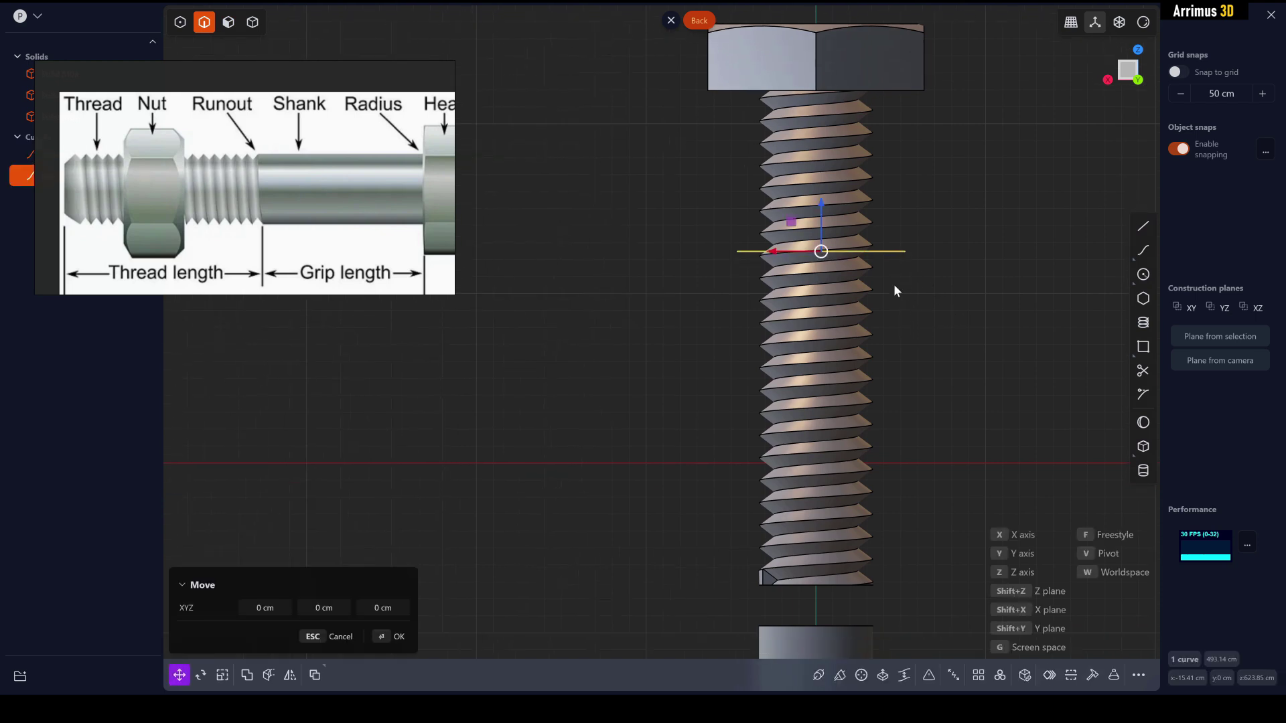
{"action": "left_click", "coordinate": [890, 604]}
{"action": "right_click", "coordinate": [890, 604]}
{"action": "left_click", "coordinate": [941, 300]}
Cut the threaded shank solid with both horizontal lines.
{"action": "key", "text": "4"}
{"action": "left_click", "coordinate": [832, 171]}
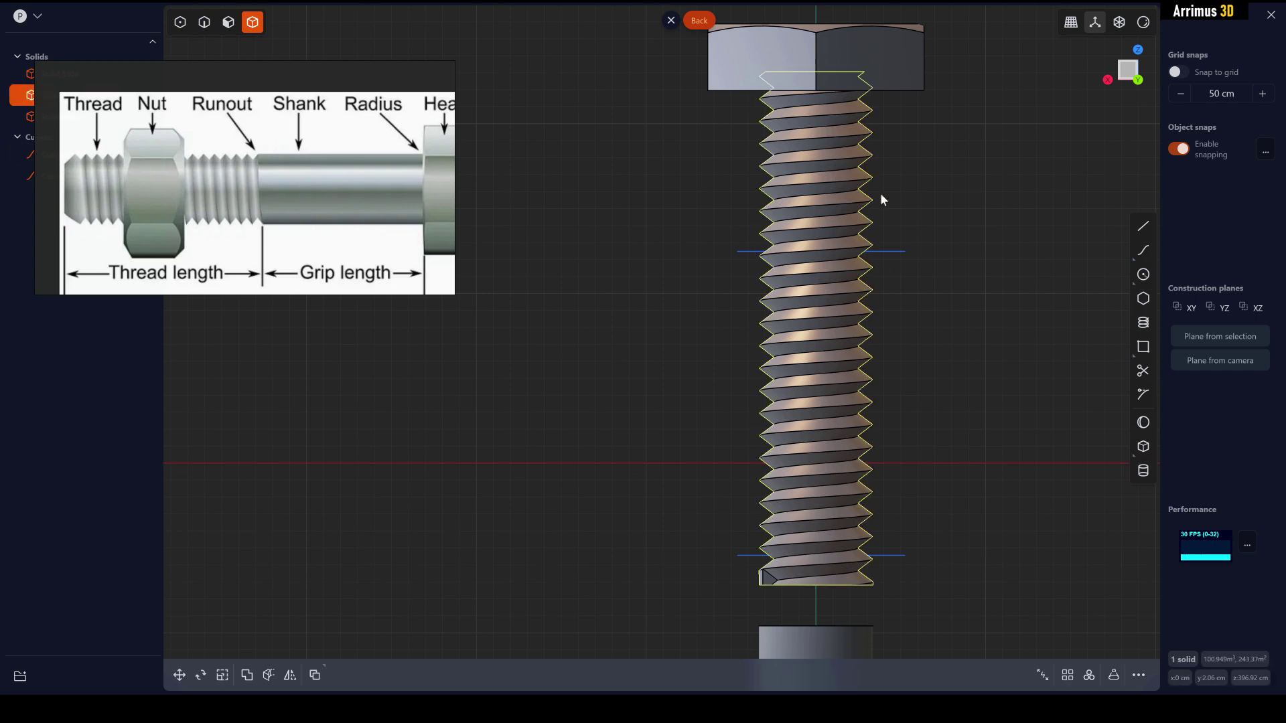
{"action": "key", "text": "c"}
{"action": "left_click", "coordinate": [886, 251]}
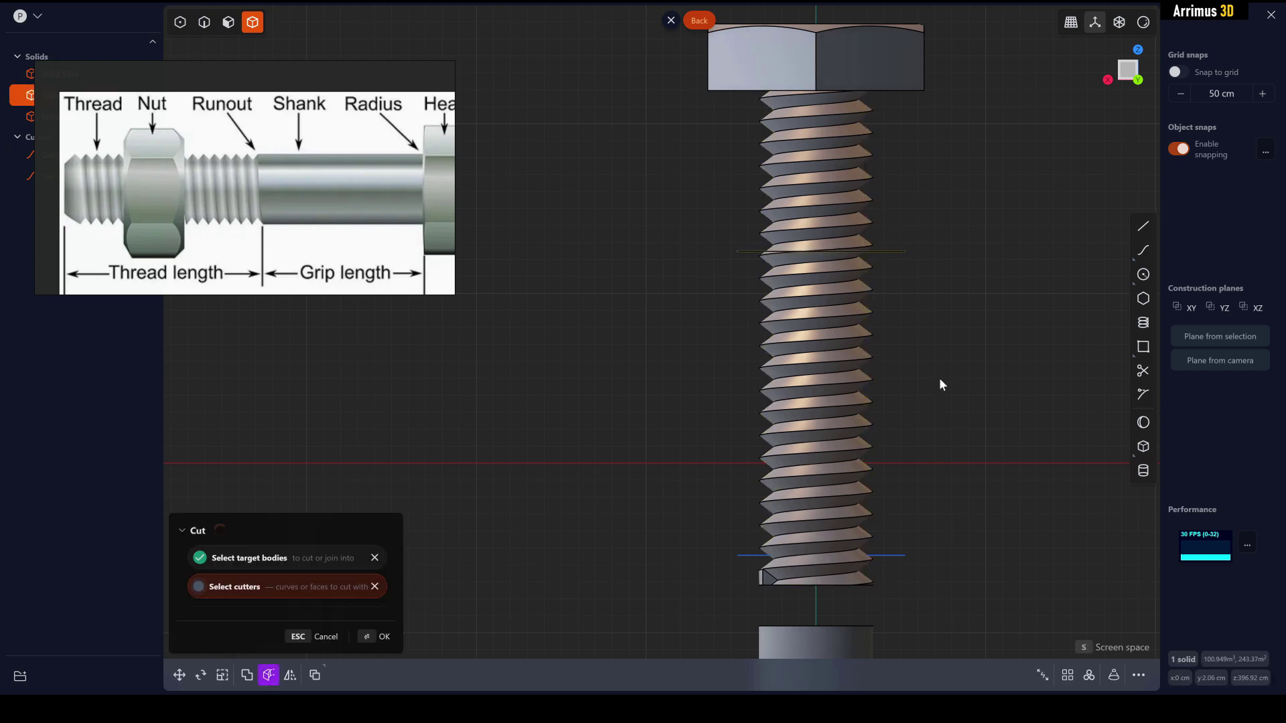
{"action": "left_click", "coordinate": [892, 556]}
{"action": "key", "text": "Return"}
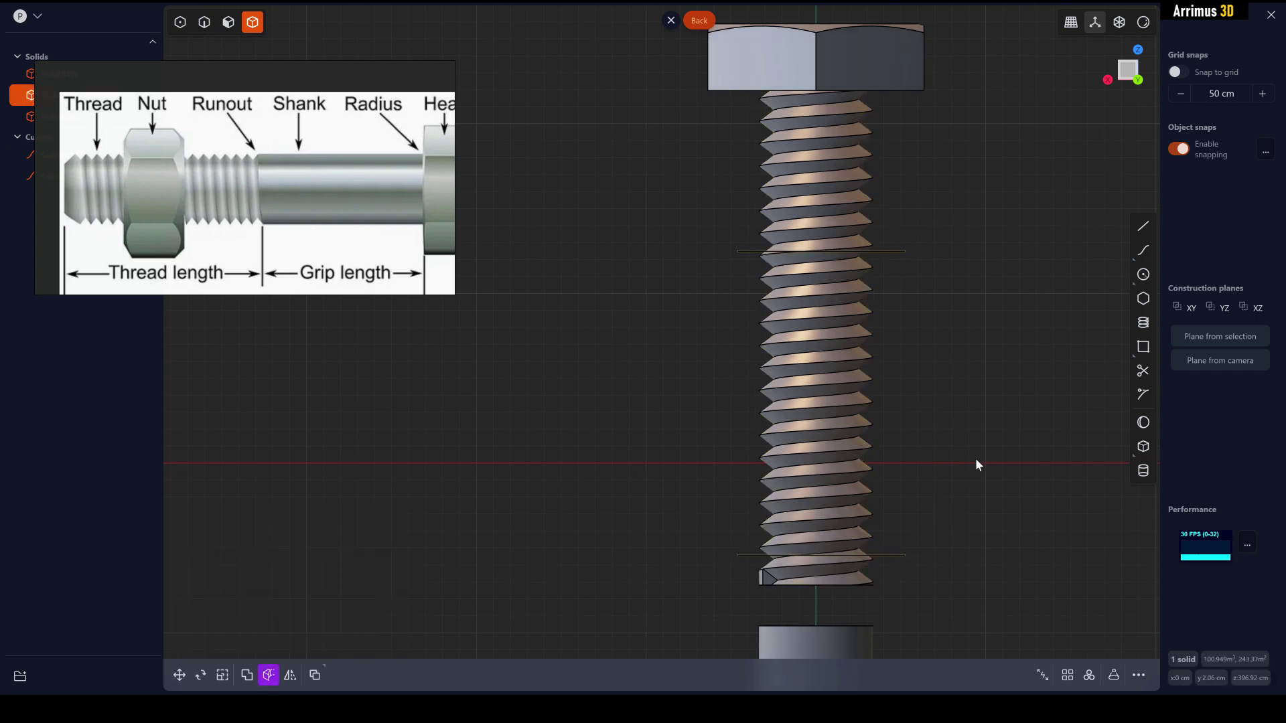
Delete the threaded pieces below the lower cut line and above the upper cut line.
{"action": "left_click", "coordinate": [847, 578]}
{"action": "key", "text": "Delete"}
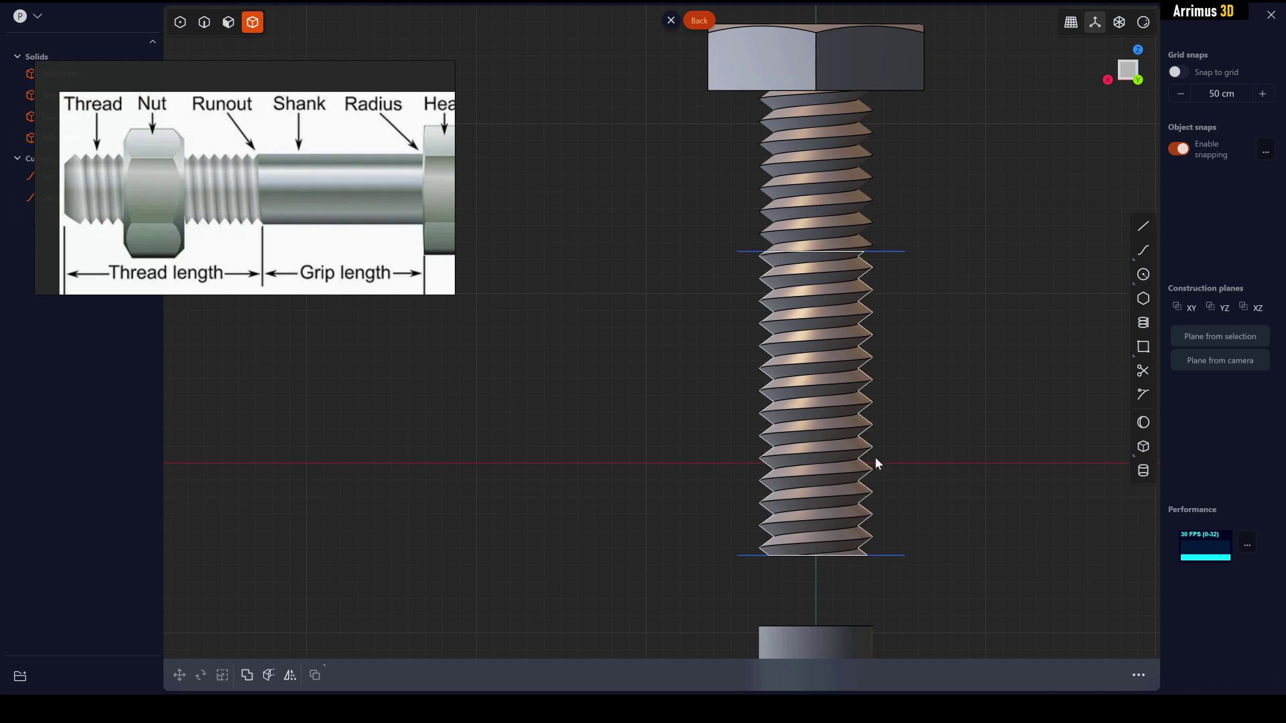
{"action": "left_click", "coordinate": [857, 198]}
{"action": "key", "text": "Delete"}
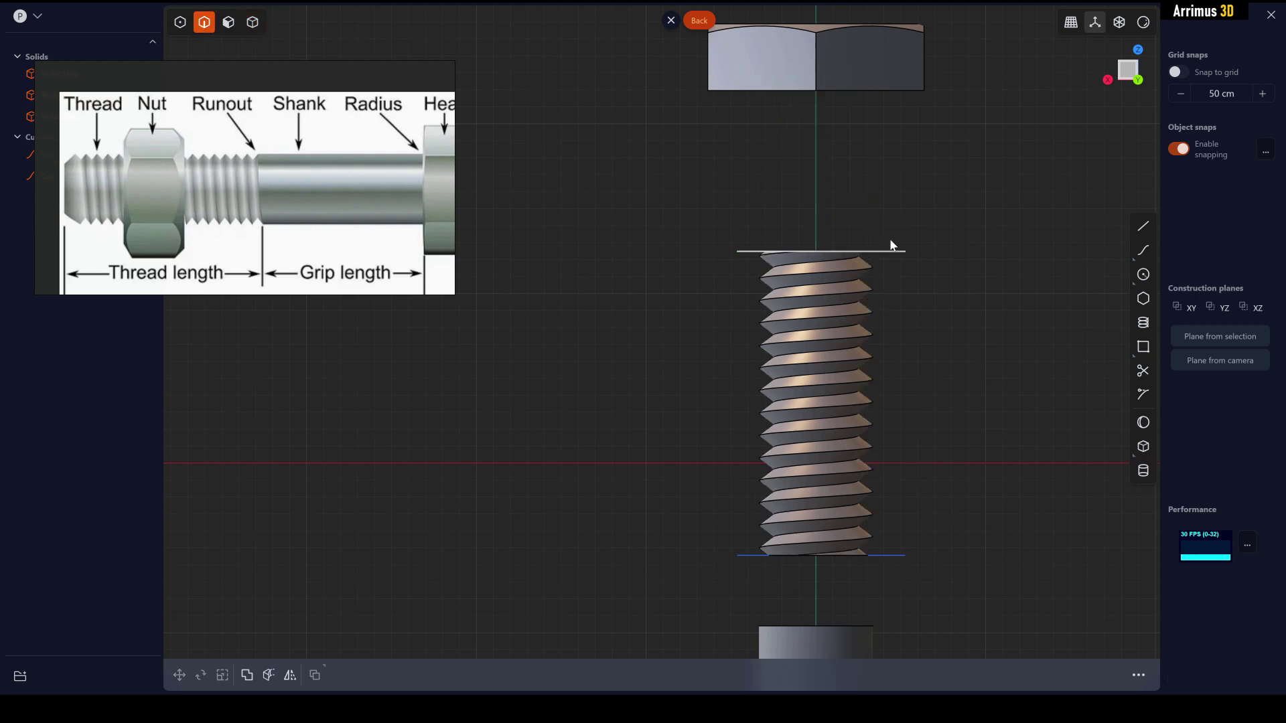
Delete the two horizontal cutting lines above and below the thread.
{"action": "left_click", "coordinate": [889, 243]}
{"action": "key", "text": "Delete"}
{"action": "scroll", "coordinate": [855, 436], "scroll_direction": "down", "scroll_amount": 3}
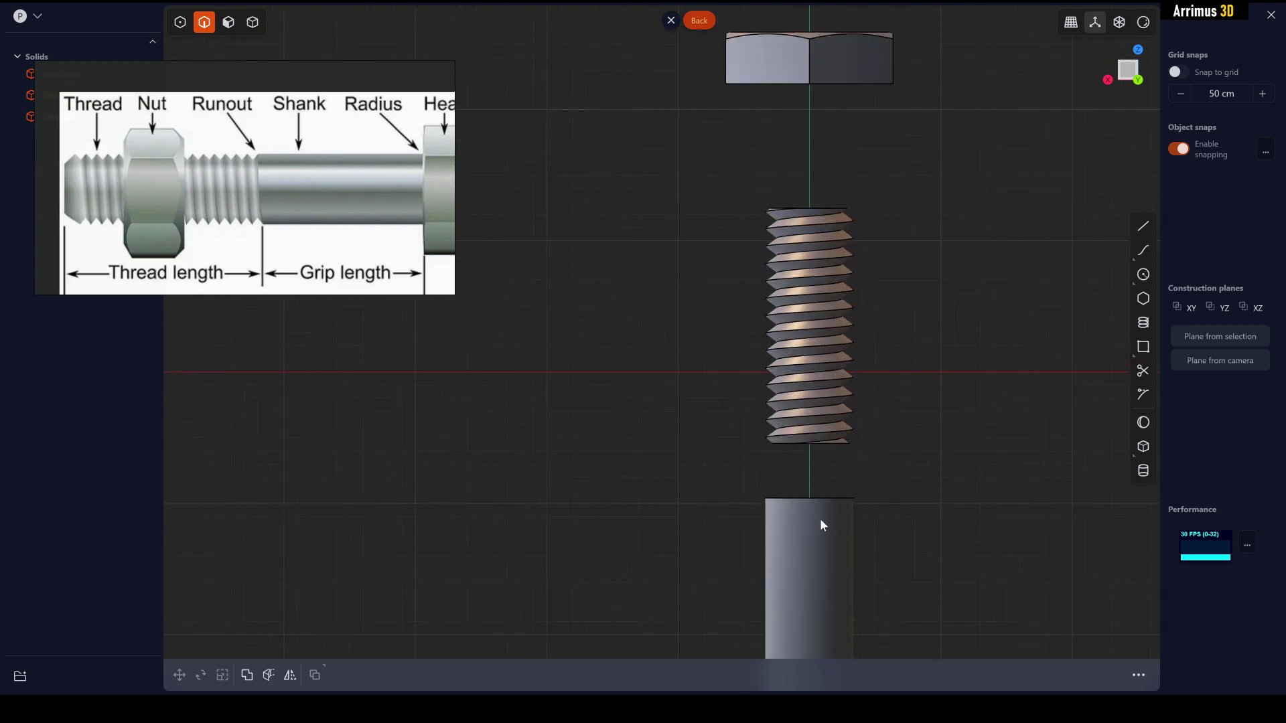
Move the plain shank cylinder about 1581 cm up along Z so its top meets the underside of the hex head.
{"action": "key", "text": "4"}
{"action": "left_click", "coordinate": [798, 533]}
{"action": "key", "text": "g"}
{"action": "key", "text": "z"}
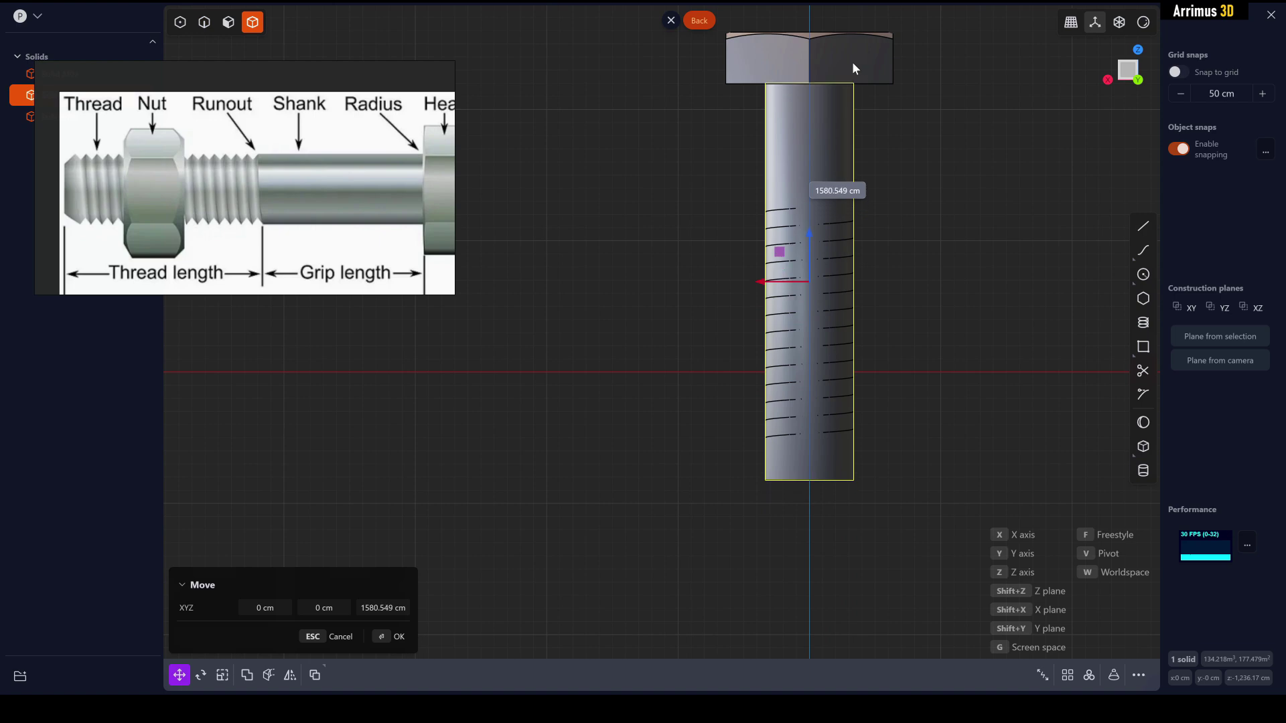
{"action": "left_click", "coordinate": [854, 61]}
{"action": "left_click", "coordinate": [909, 450]}
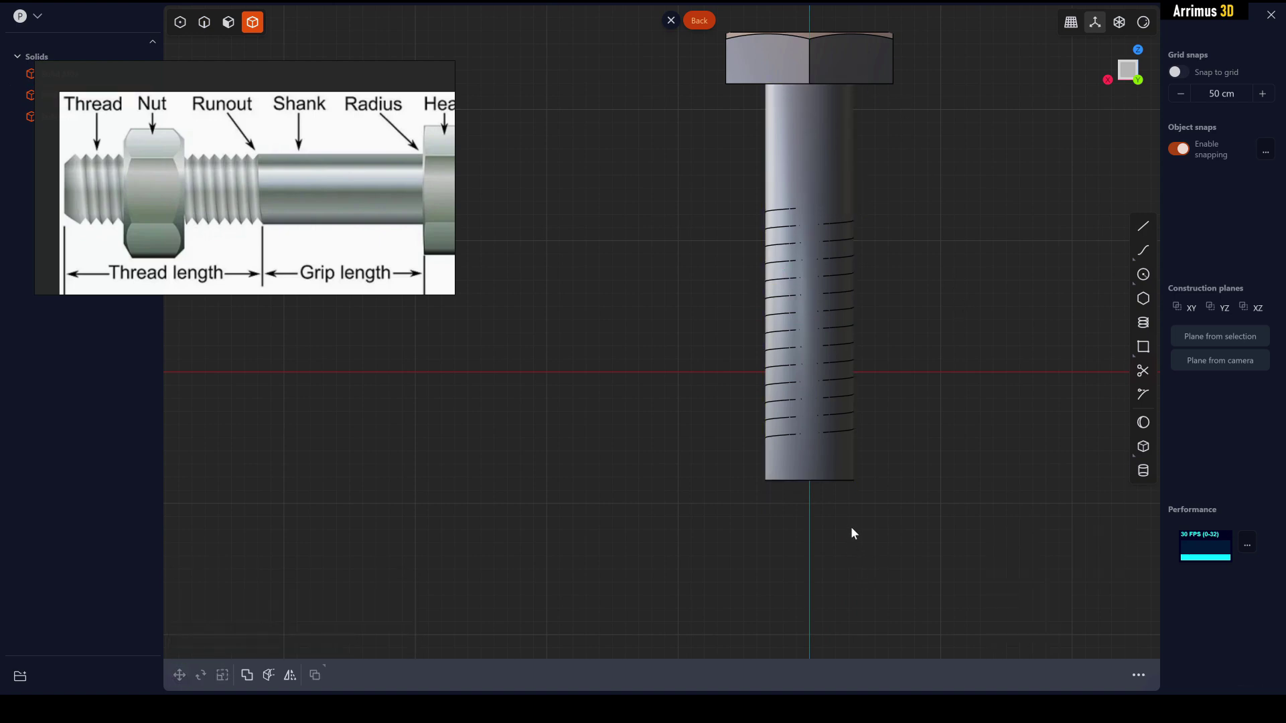
{"action": "middle_click_drag", "start_coordinate": [851, 527], "coordinate": [848, 494]}
{"action": "key", "text": "3"}
{"action": "left_click", "coordinate": [814, 377]}
{"action": "left_click", "coordinate": [847, 300], "text": "shift"}
{"action": "middle_click_drag", "start_coordinate": [847, 300], "coordinate": [846, 331]}
{"action": "key", "text": "d"}
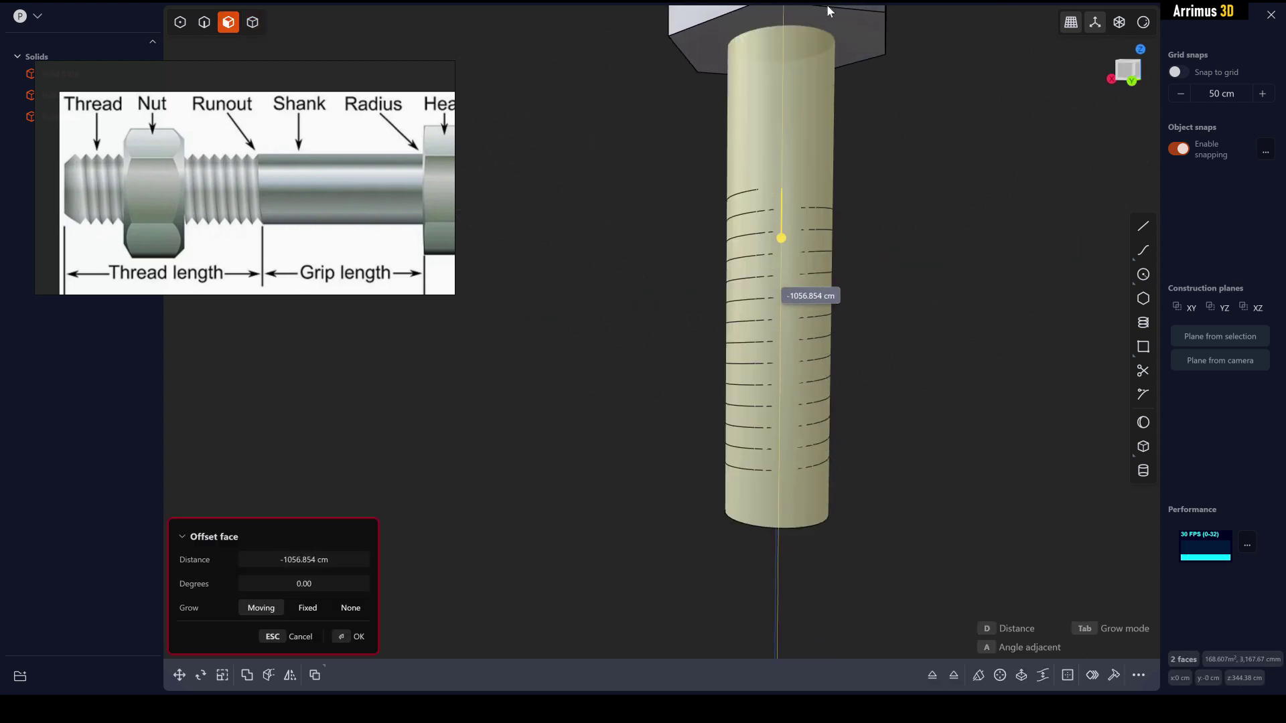
{"action": "middle_click_drag", "start_coordinate": [818, 97], "coordinate": [826, 267]}
{"action": "key", "text": "Return"}
Shorten the plain shank by offsetting its lower end face upward until it sits against the top of the thread.
{"action": "left_click", "coordinate": [780, 442]}
{"action": "key", "text": "o"}
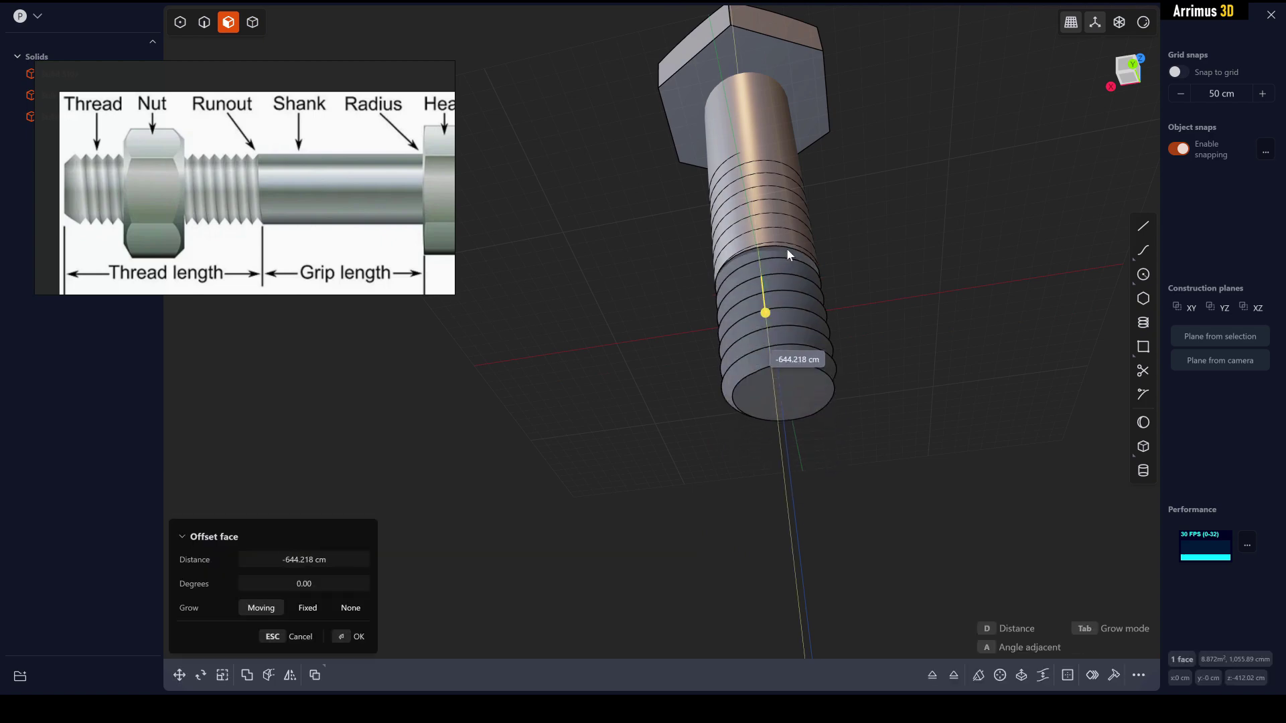
{"action": "left_click", "coordinate": [782, 163]}
{"action": "key", "text": "Return"}
{"action": "middle_click_drag", "start_coordinate": [836, 166], "coordinate": [845, 229]}
{"action": "scroll", "coordinate": [795, 193], "scroll_direction": "up", "scroll_amount": 4}
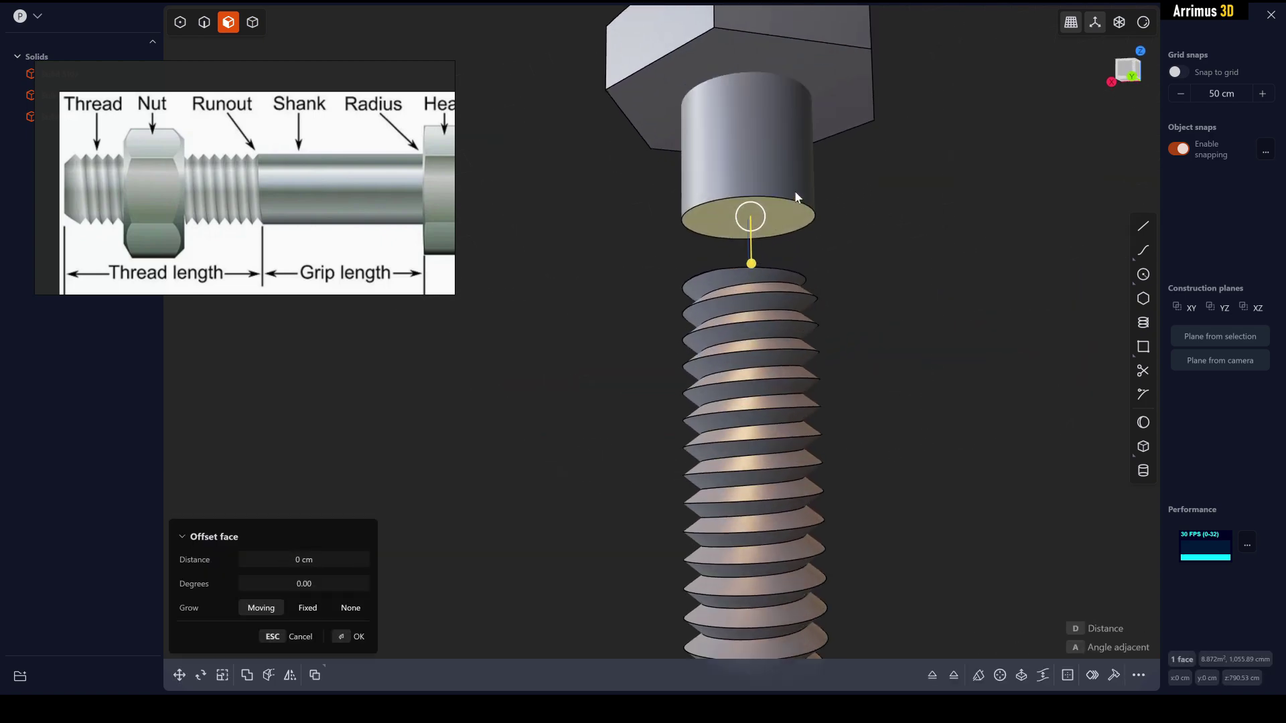
{"action": "middle_click_drag", "start_coordinate": [795, 195], "coordinate": [807, 224]}
{"action": "scroll", "coordinate": [750, 347], "scroll_direction": "up", "scroll_amount": 5}
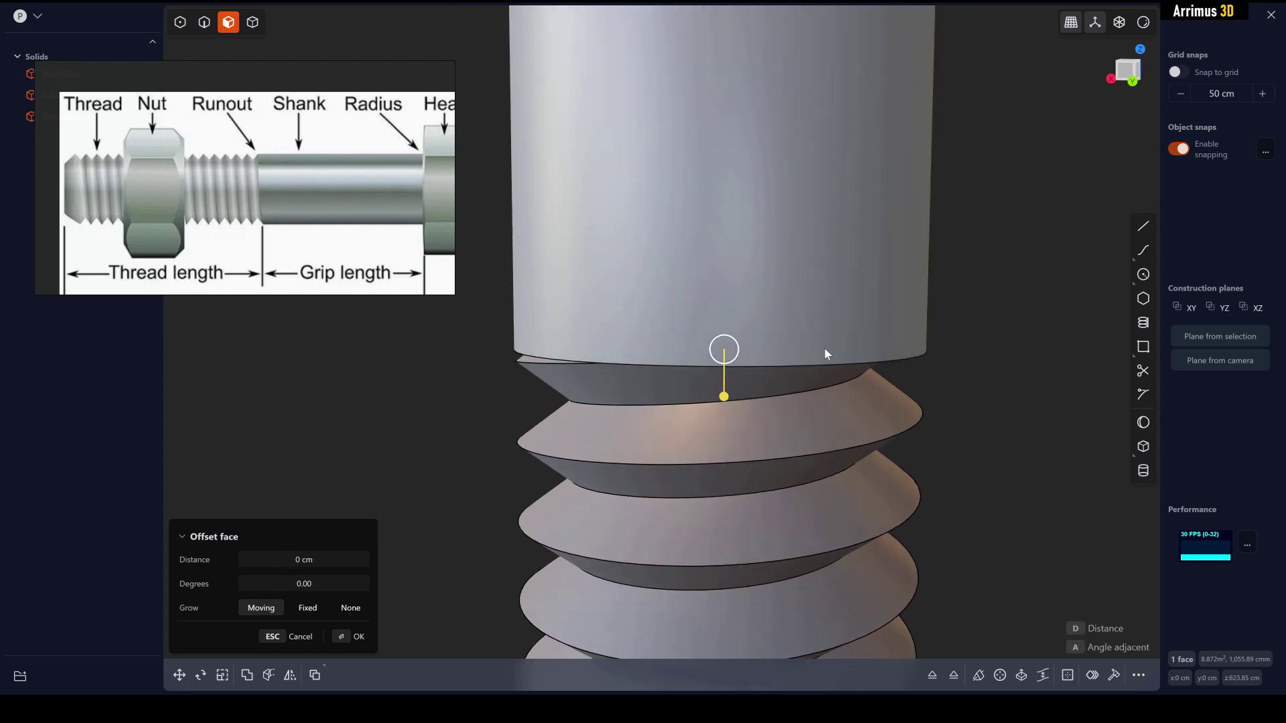
{"action": "key", "text": "Return"}
{"action": "middle_click_drag", "start_coordinate": [926, 384], "coordinate": [927, 330]}
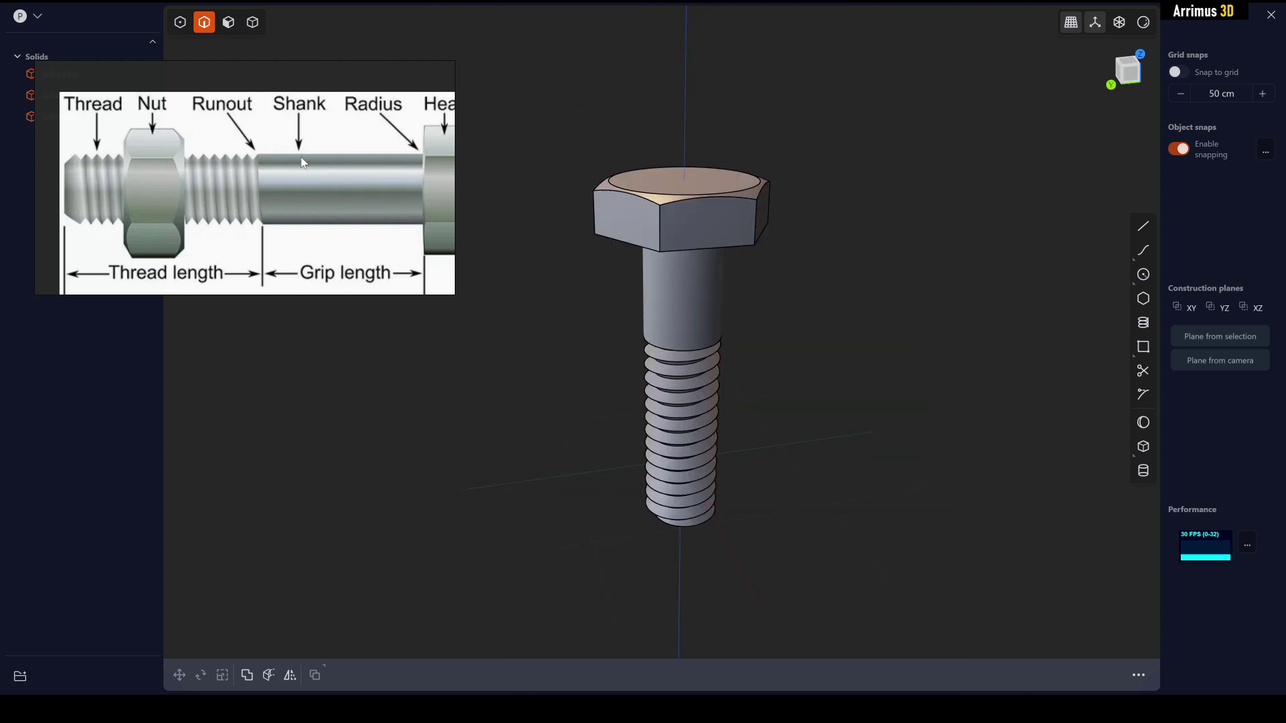
Duplicate the hex head and place the copy about 370 cm lower along Z on the shank.
{"action": "scroll", "coordinate": [736, 254], "scroll_direction": "up", "scroll_amount": 3}
{"action": "key", "text": "4"}
{"action": "left_click", "coordinate": [697, 194]}
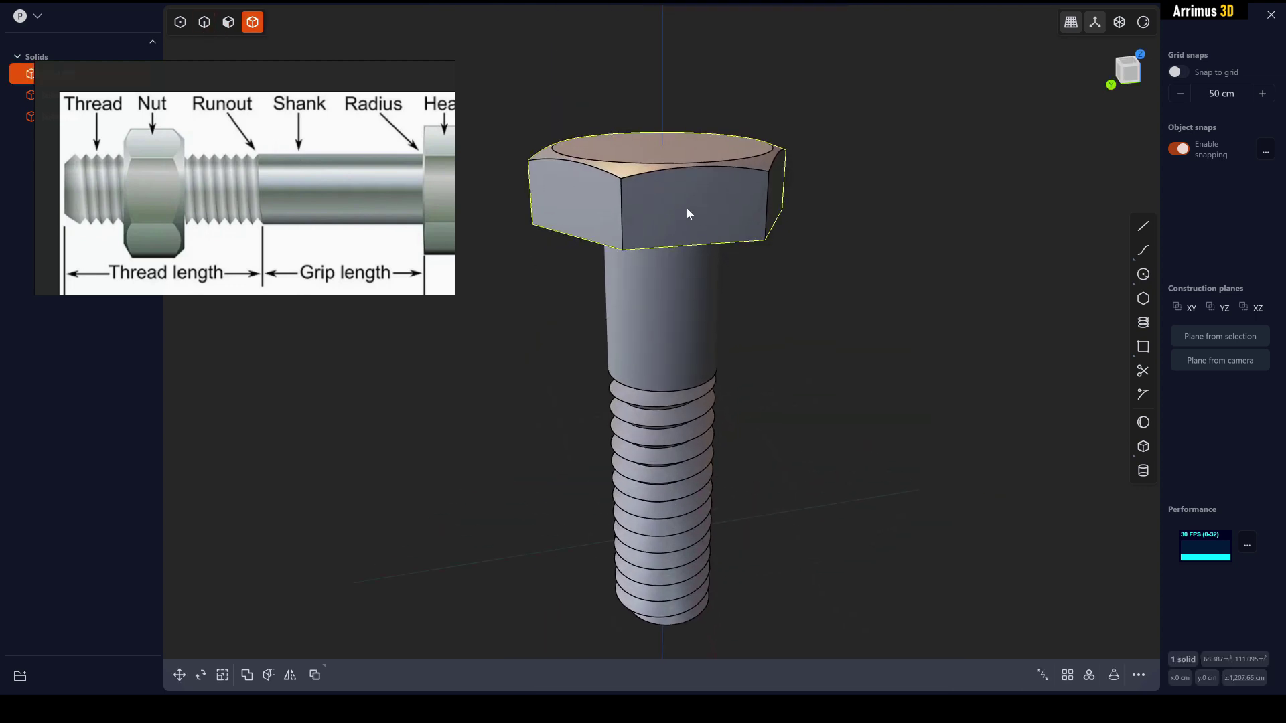
{"action": "key", "text": "shift+d"}
{"action": "key", "text": "z"}
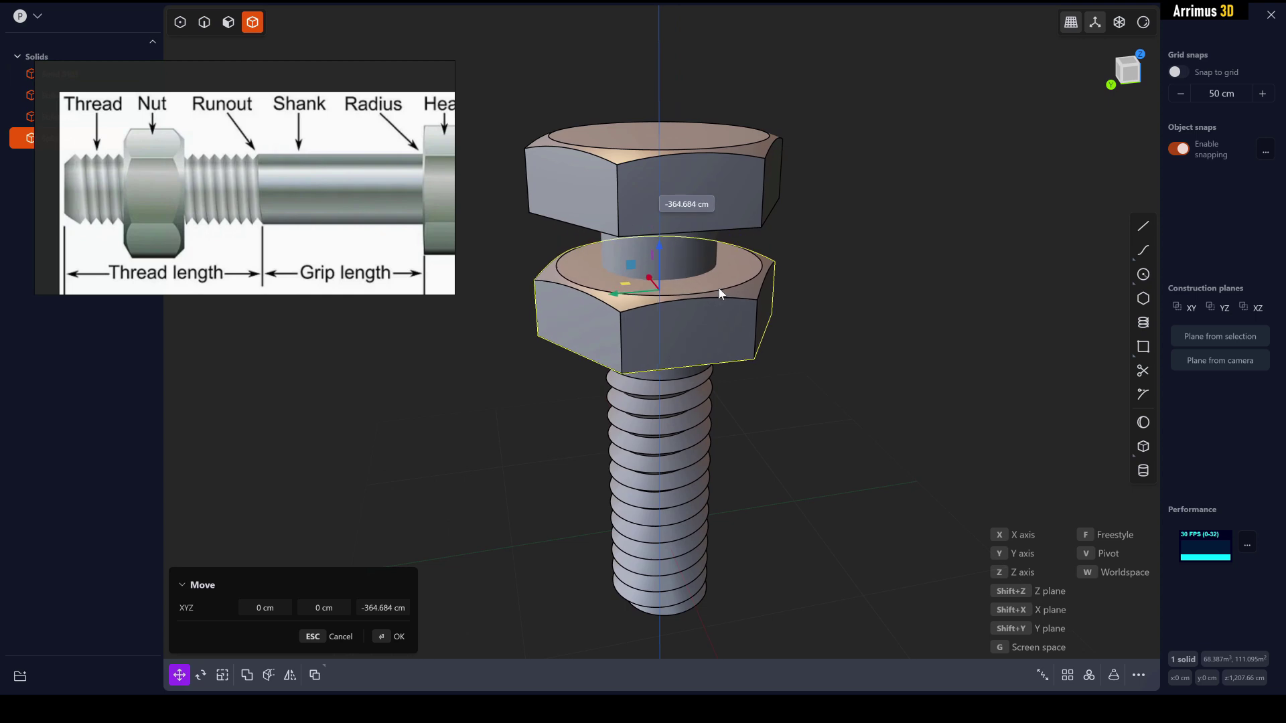
{"action": "left_click", "coordinate": [718, 296]}
Offset the underside of the copied hex head upward to cut its thickness roughly in half.
{"action": "middle_click_drag", "start_coordinate": [857, 278], "coordinate": [804, 259]}
{"action": "scroll", "coordinate": [797, 257], "scroll_direction": "up", "scroll_amount": 2}
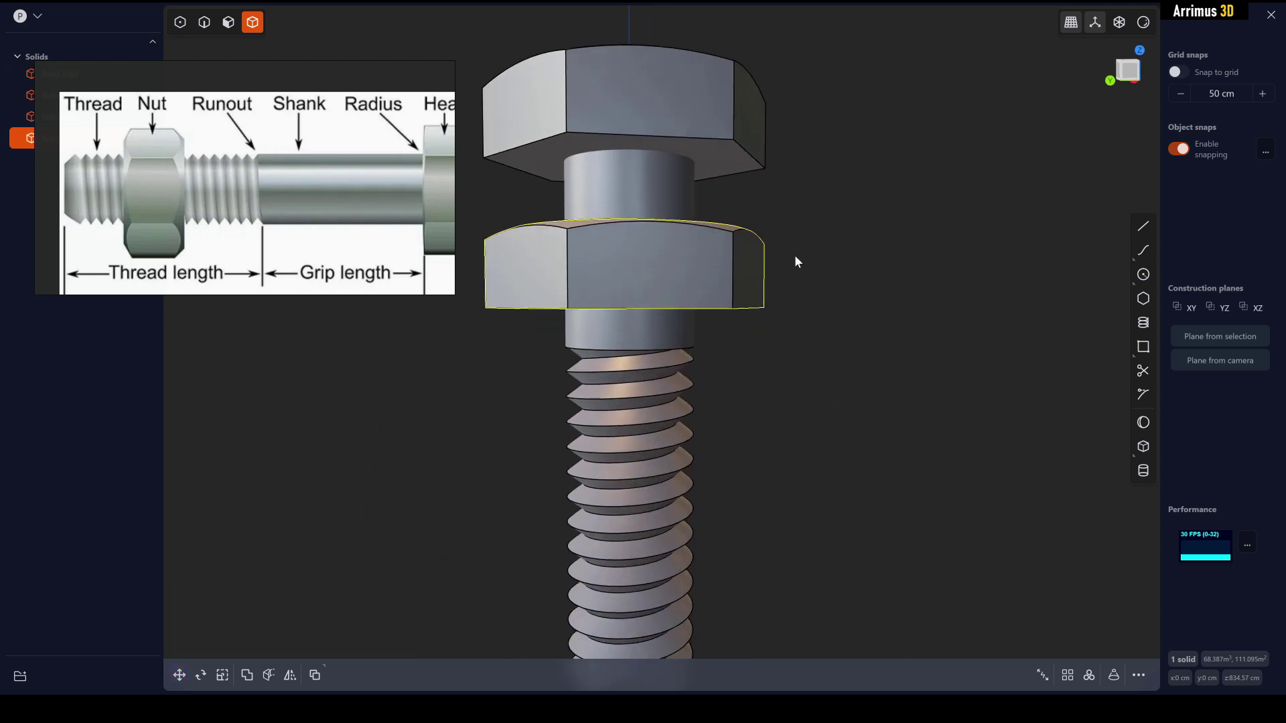
{"action": "key", "text": "3"}
{"action": "middle_click_drag", "start_coordinate": [744, 313], "coordinate": [719, 302]}
{"action": "left_click", "coordinate": [728, 264]}
{"action": "left_click_drag", "start_coordinate": [721, 303], "coordinate": [719, 272]}
{"action": "left_click", "coordinate": [880, 280]}
{"action": "key", "text": "4"}
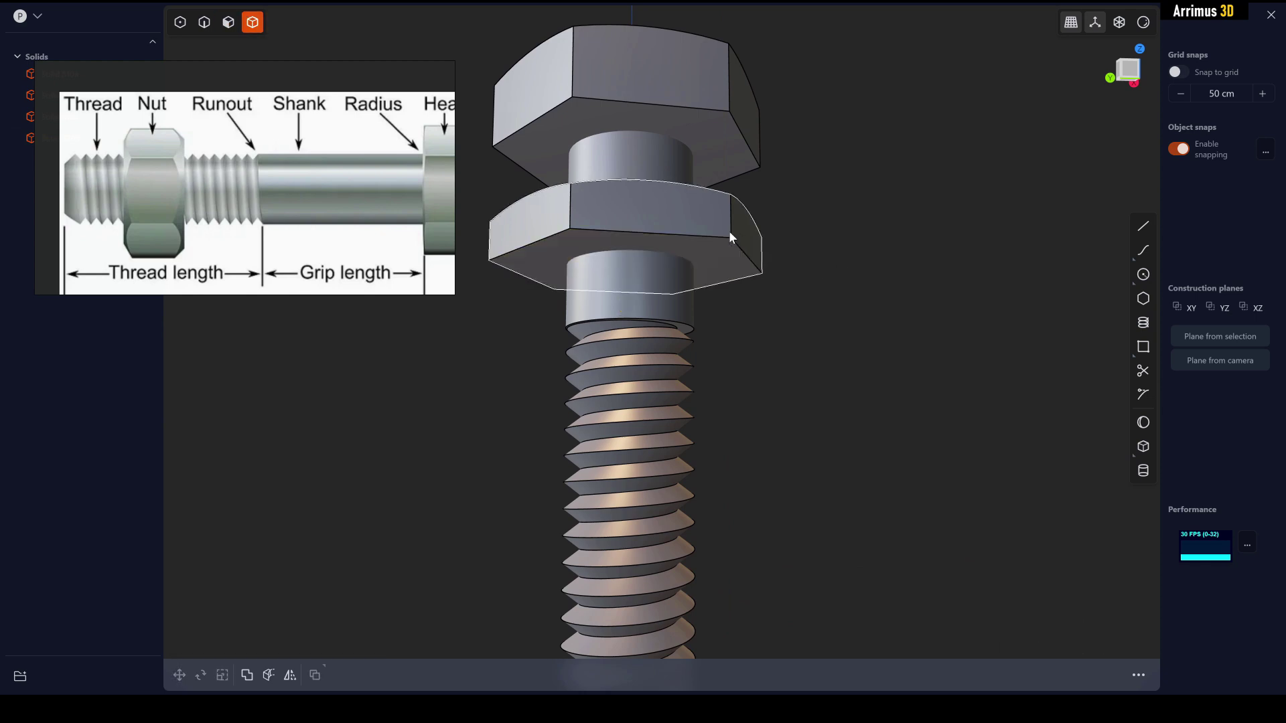
Mirror the thinned hex copy downward across its flat underside and merge both halves into one nut.
{"action": "left_click", "coordinate": [727, 229]}
{"action": "key", "text": "m"}
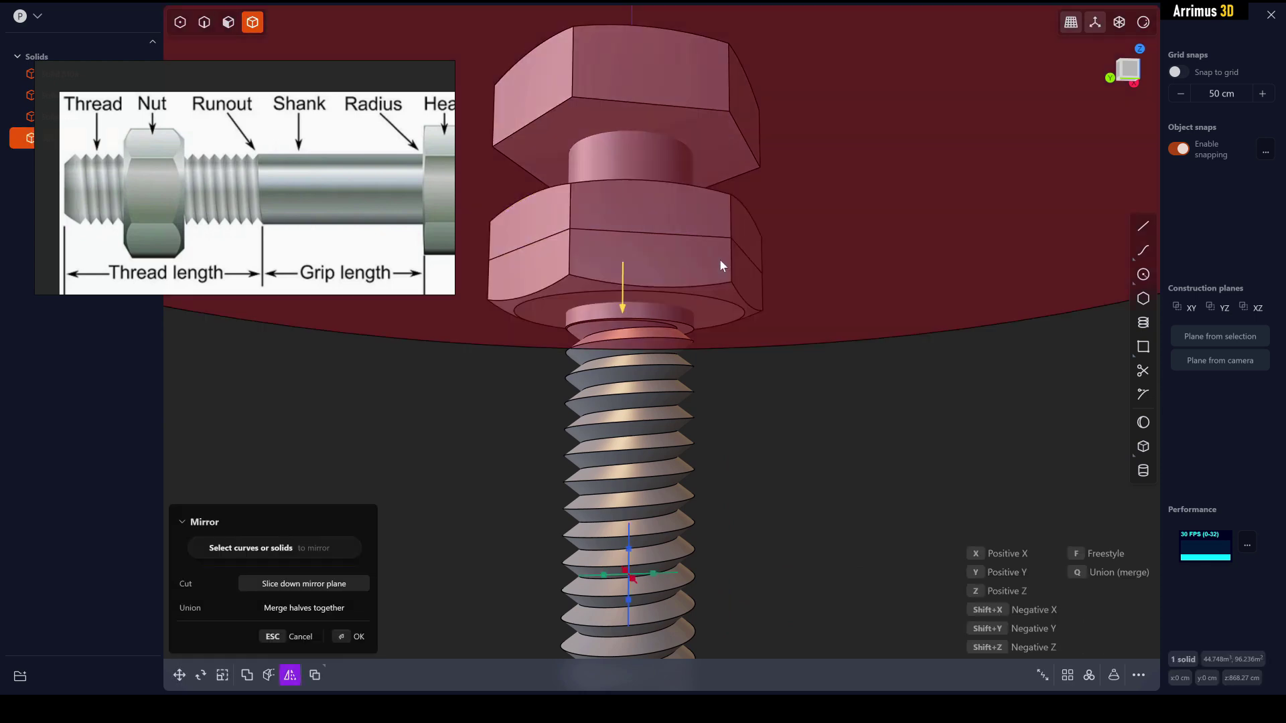
{"action": "key", "text": "q"}
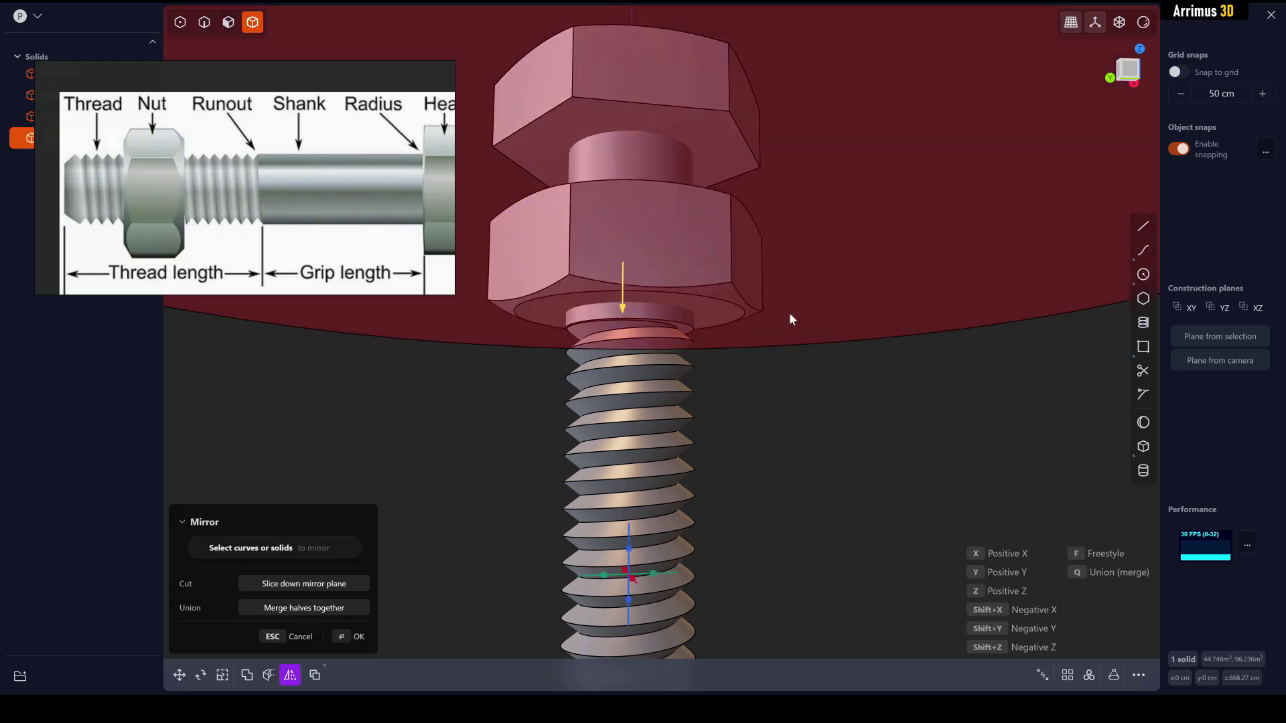
{"action": "key", "text": "Return"}
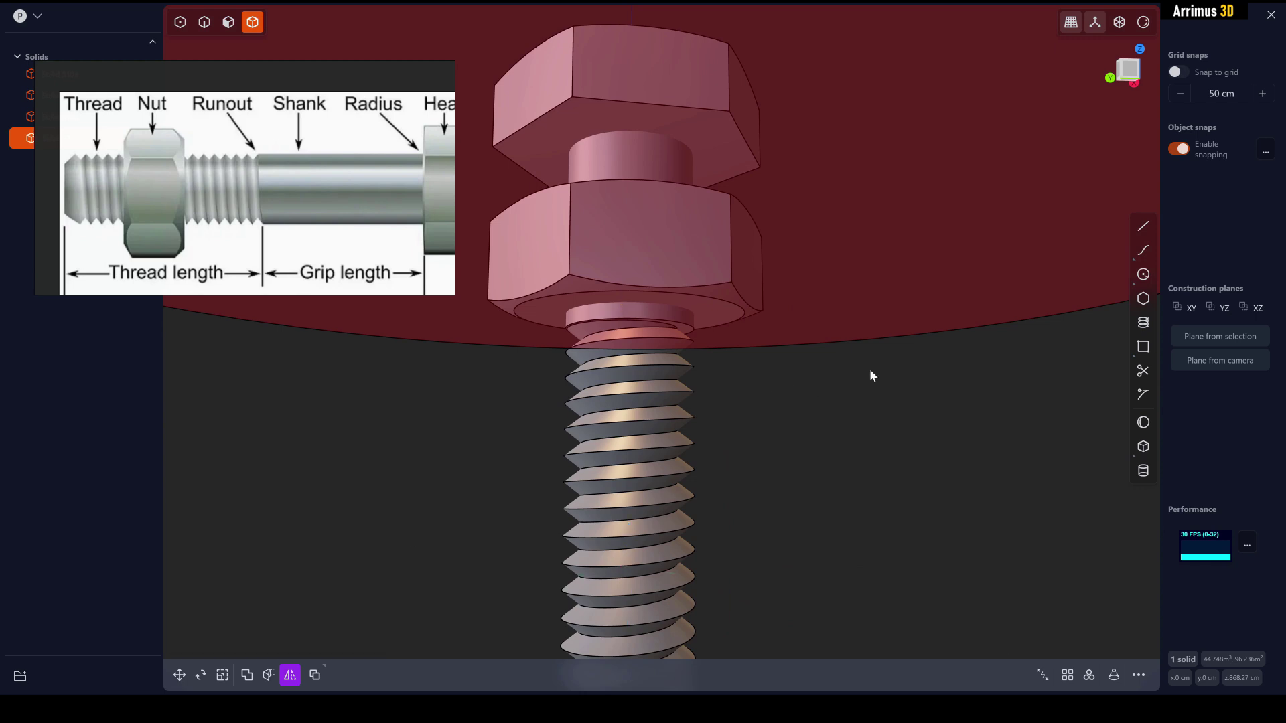
Move the nut about 585 cm down along Z onto the threaded section.
{"action": "middle_click_drag", "start_coordinate": [714, 277], "coordinate": [725, 247]}
{"action": "key", "text": "g"}
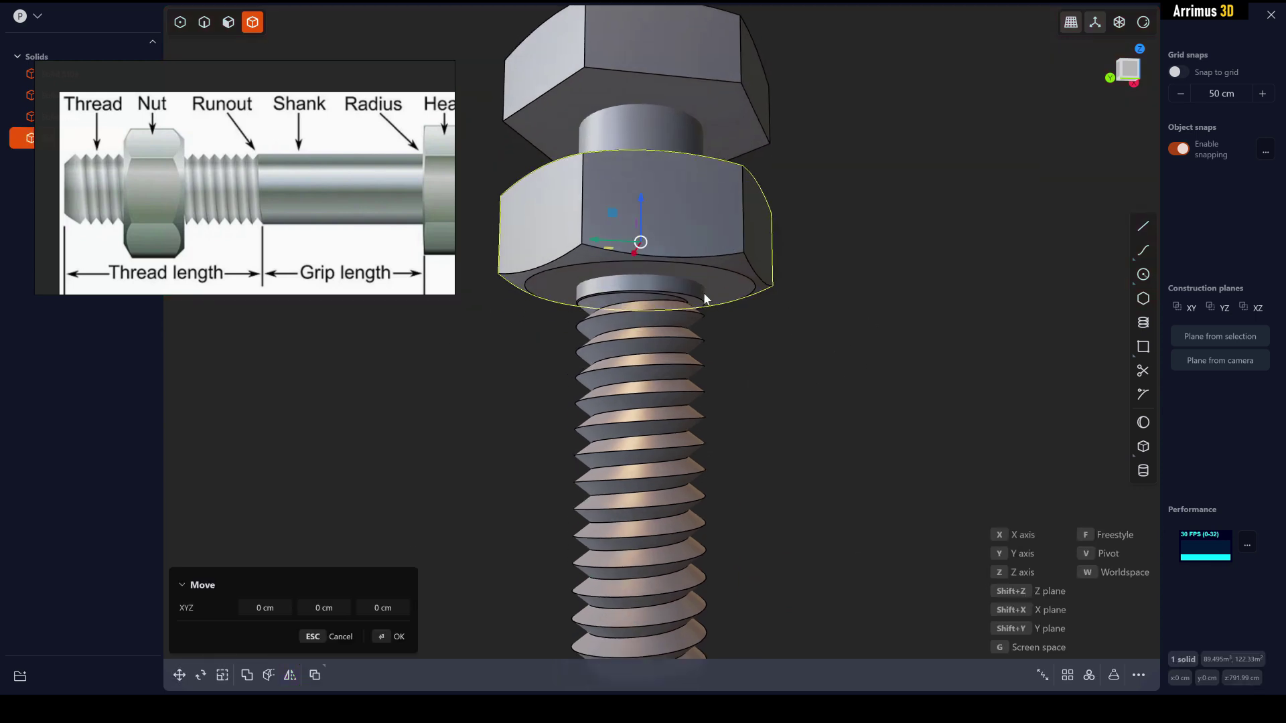
{"action": "key", "text": "z"}
{"action": "left_click", "coordinate": [655, 499]}
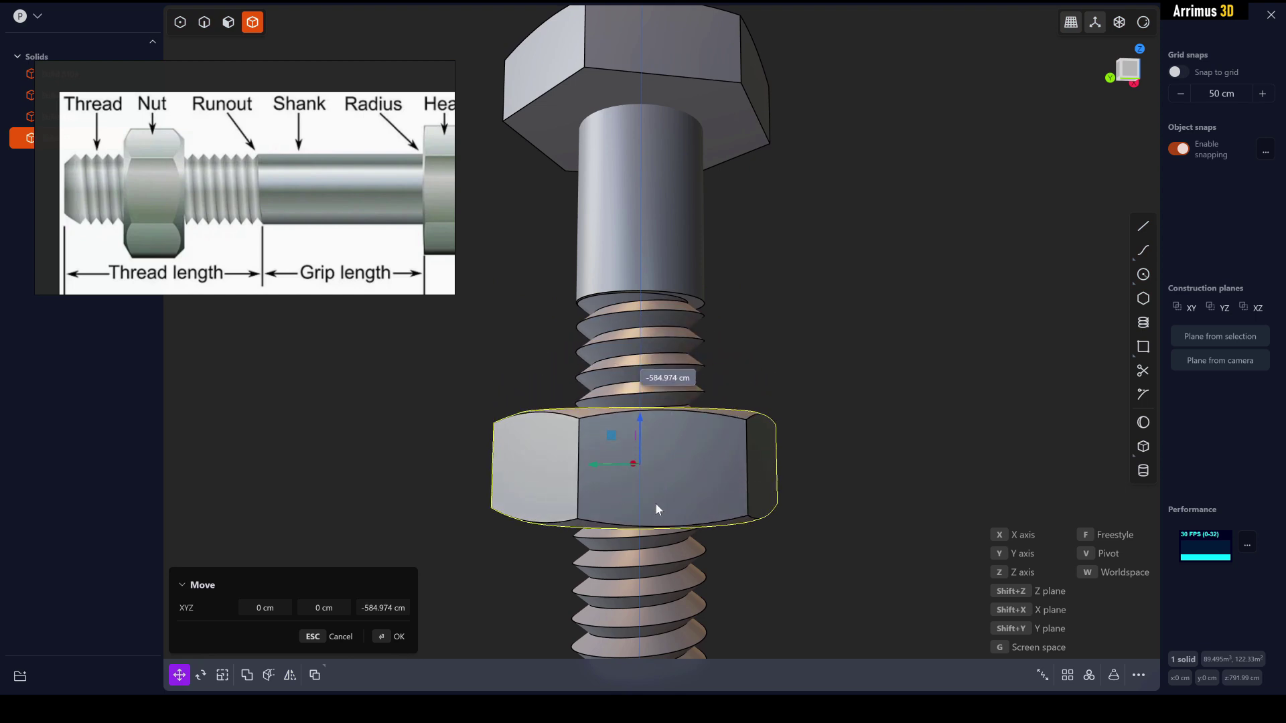
{"action": "right_click", "coordinate": [795, 469]}
{"action": "middle_click_drag", "start_coordinate": [794, 469], "coordinate": [791, 528]}
{"action": "left_click", "coordinate": [835, 541]}
{"action": "scroll", "coordinate": [812, 417], "scroll_direction": "up", "scroll_amount": 5}
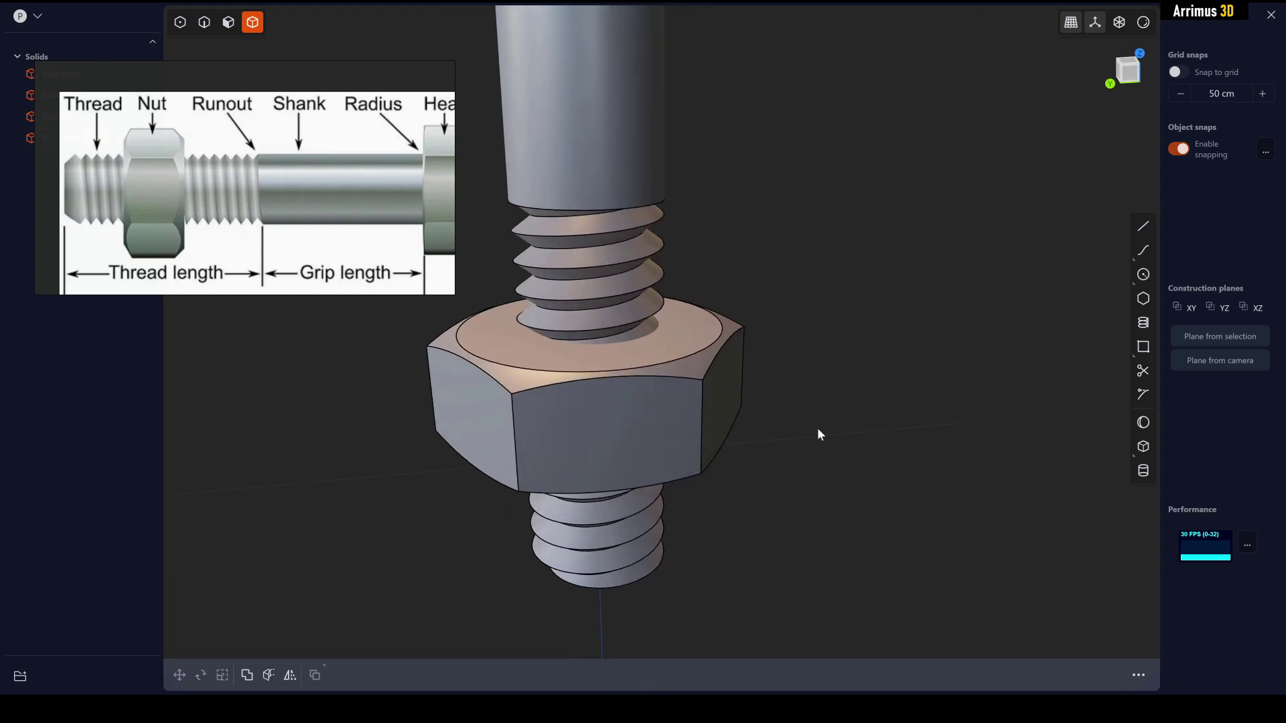
Isolate the nut to check its interior, and show all solids again.
{"action": "left_click", "coordinate": [646, 360]}
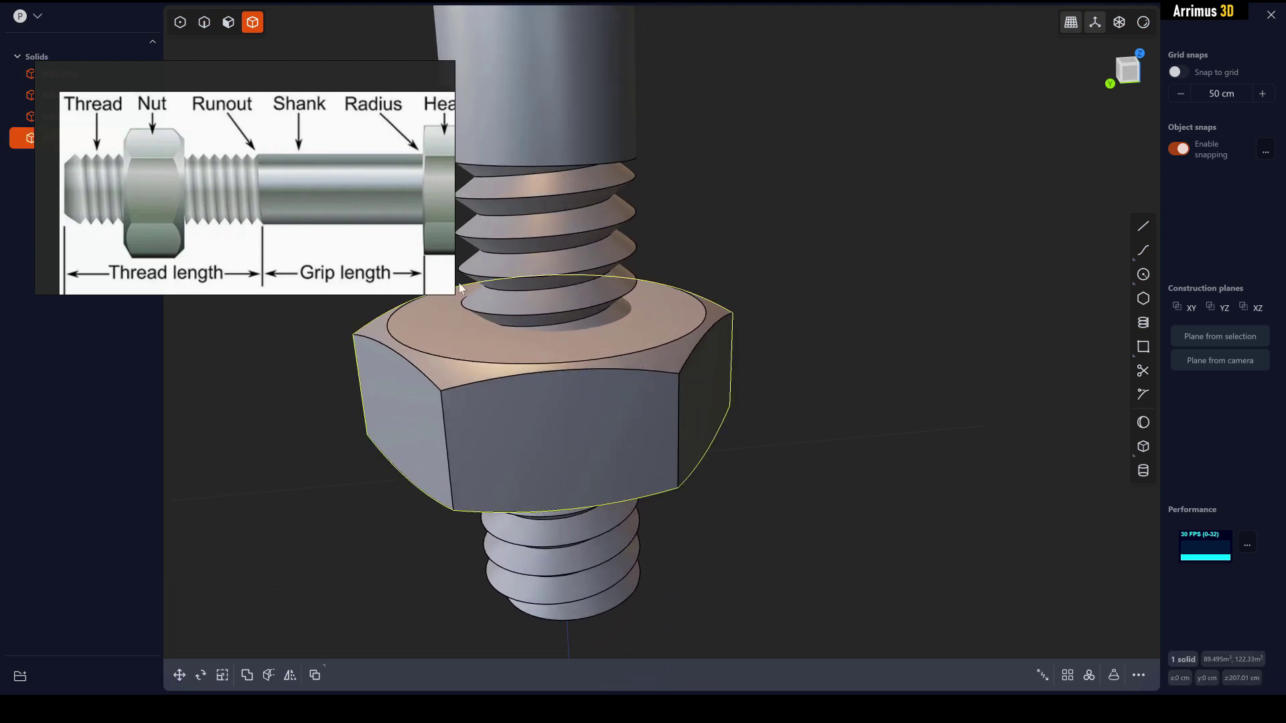
{"action": "key", "text": "shift+h"}
{"action": "key", "text": "alt+h"}
{"action": "key", "text": "Escape"}
Subtract the threaded section from the nut with a Boolean difference, keeping the tool body.
{"action": "left_click", "coordinate": [706, 364]}
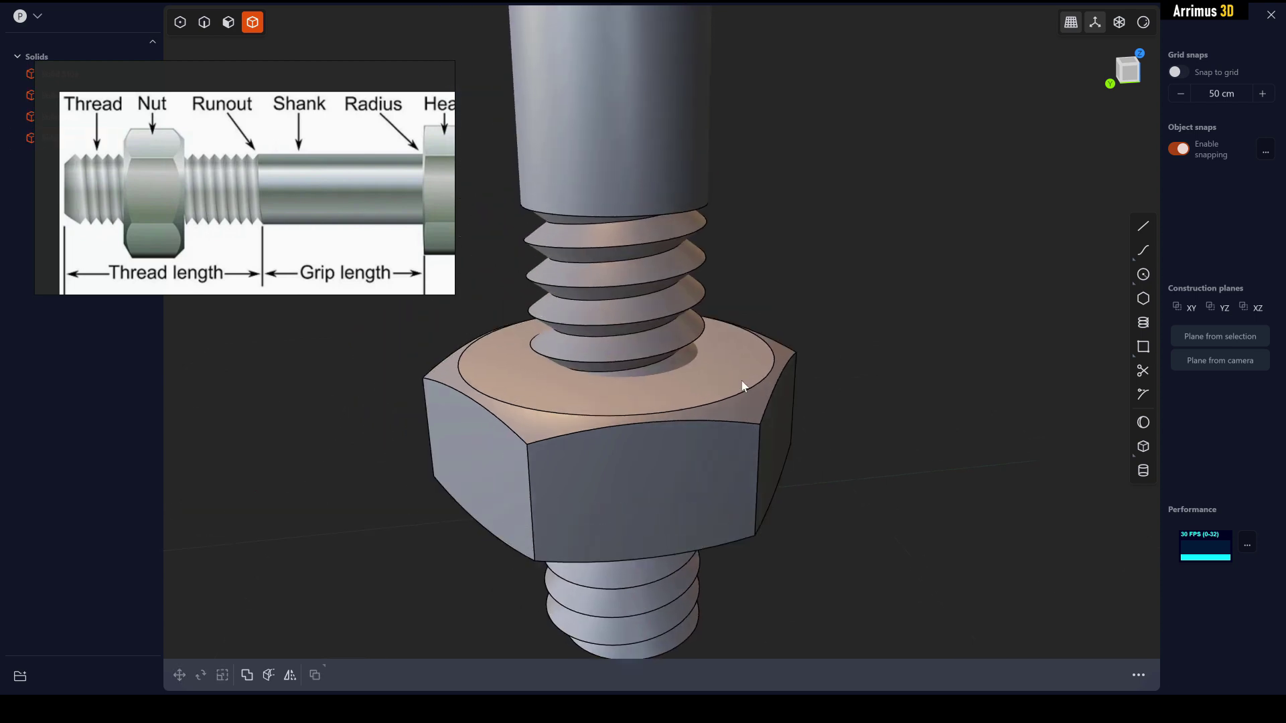
{"action": "left_click", "coordinate": [663, 261], "text": "shift"}
{"action": "key", "text": "b"}
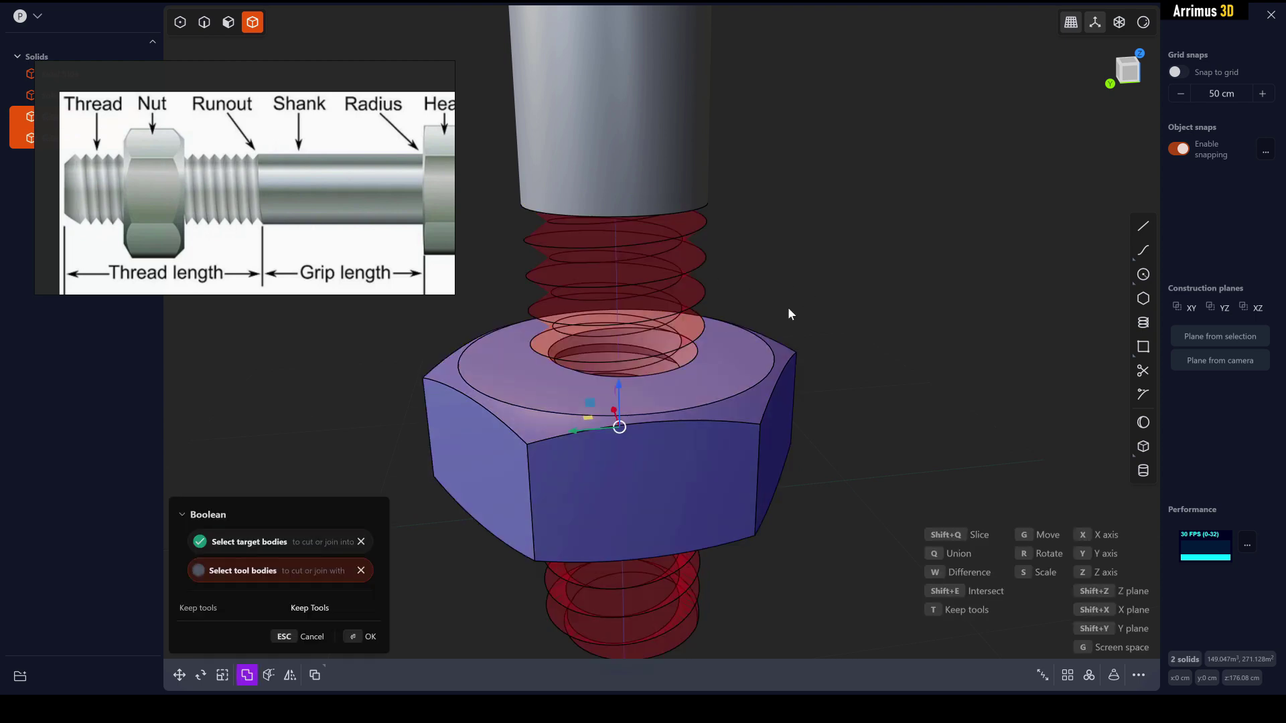
{"action": "key", "text": "t"}
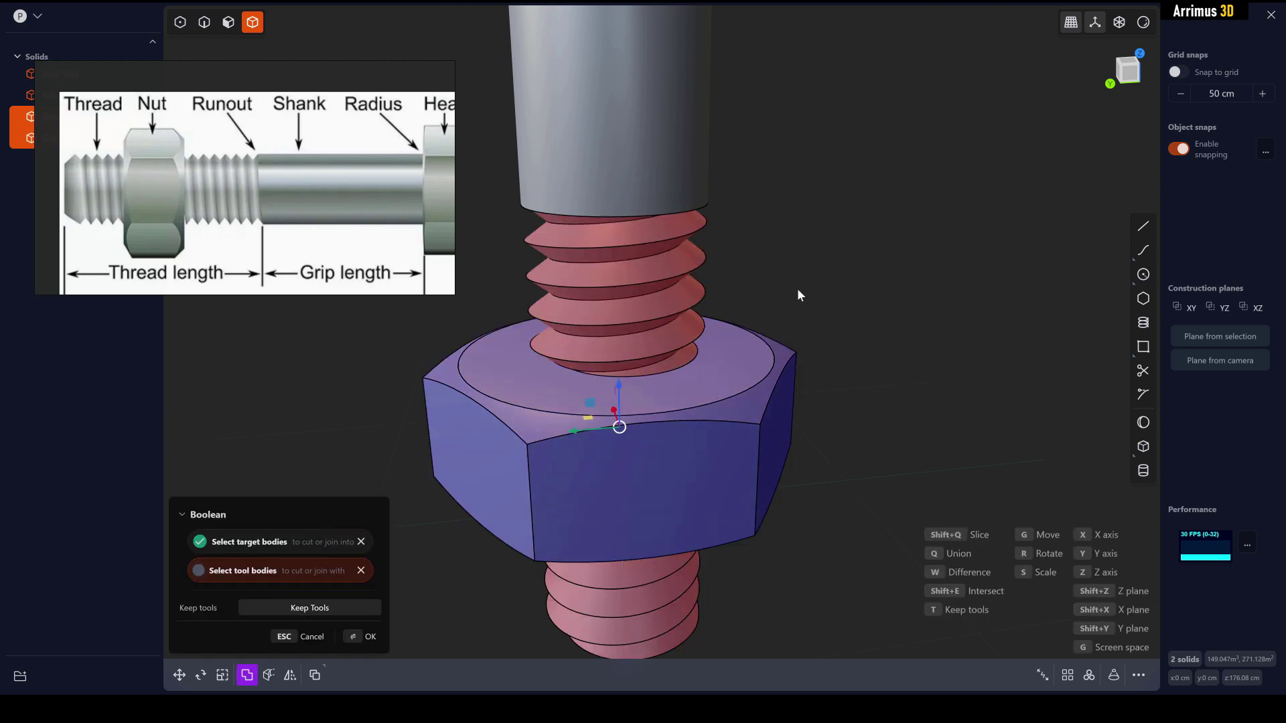
{"action": "key", "text": "Return"}
{"action": "key", "text": "Escape"}
Isolate the nut to inspect its threaded hole, and bring the whole bolt back into view.
{"action": "left_click", "coordinate": [770, 366]}
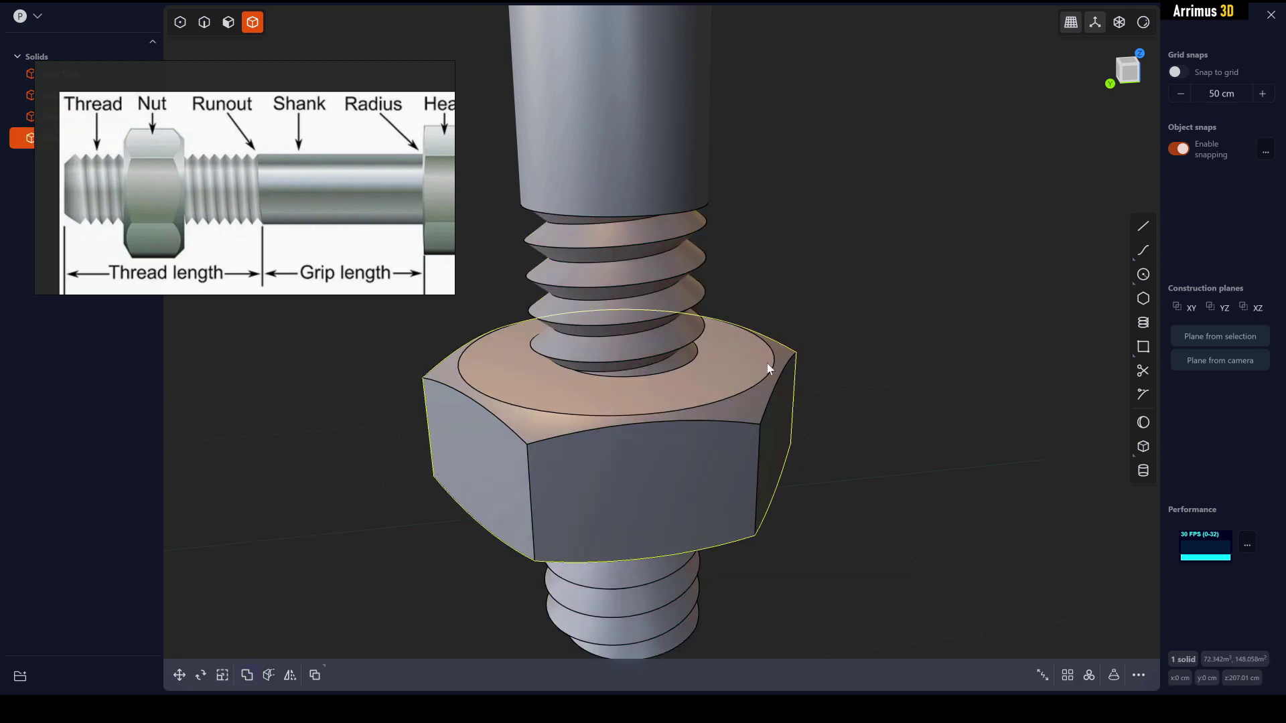
{"action": "key", "text": "slash"}
{"action": "middle_click_drag", "start_coordinate": [772, 361], "coordinate": [817, 373]}
{"action": "key", "text": "slash"}
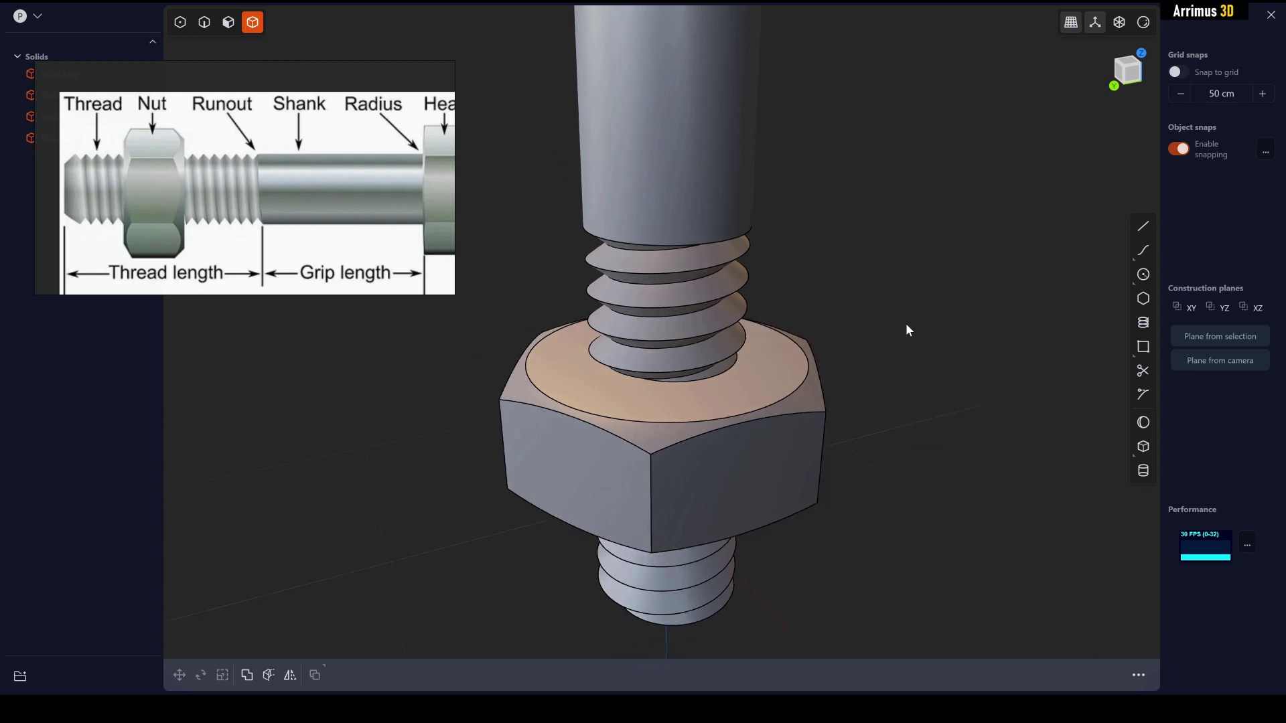
{"action": "middle_click_drag", "start_coordinate": [863, 420], "coordinate": [843, 366]}
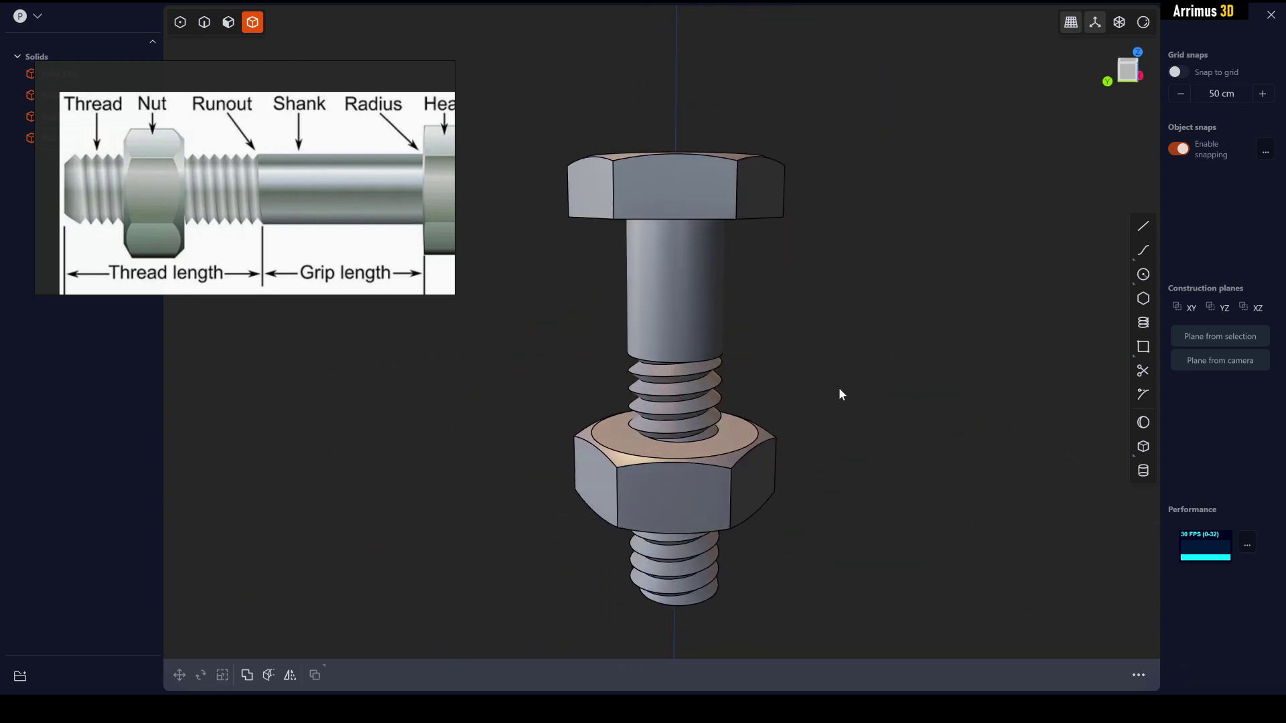